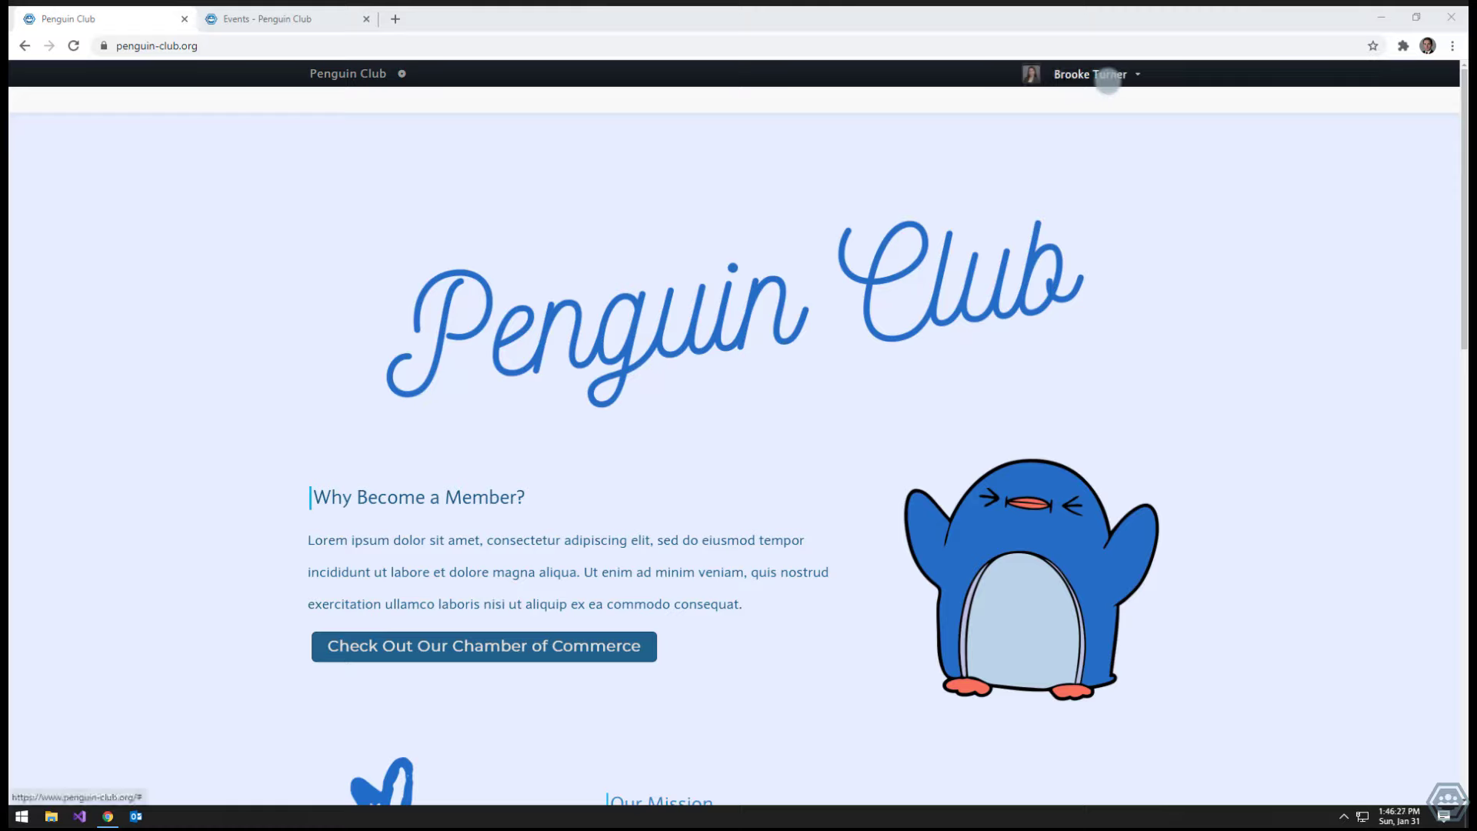
# - From the admin dashboard's Events list, start a new blank event
pyautogui.click(1108, 77)
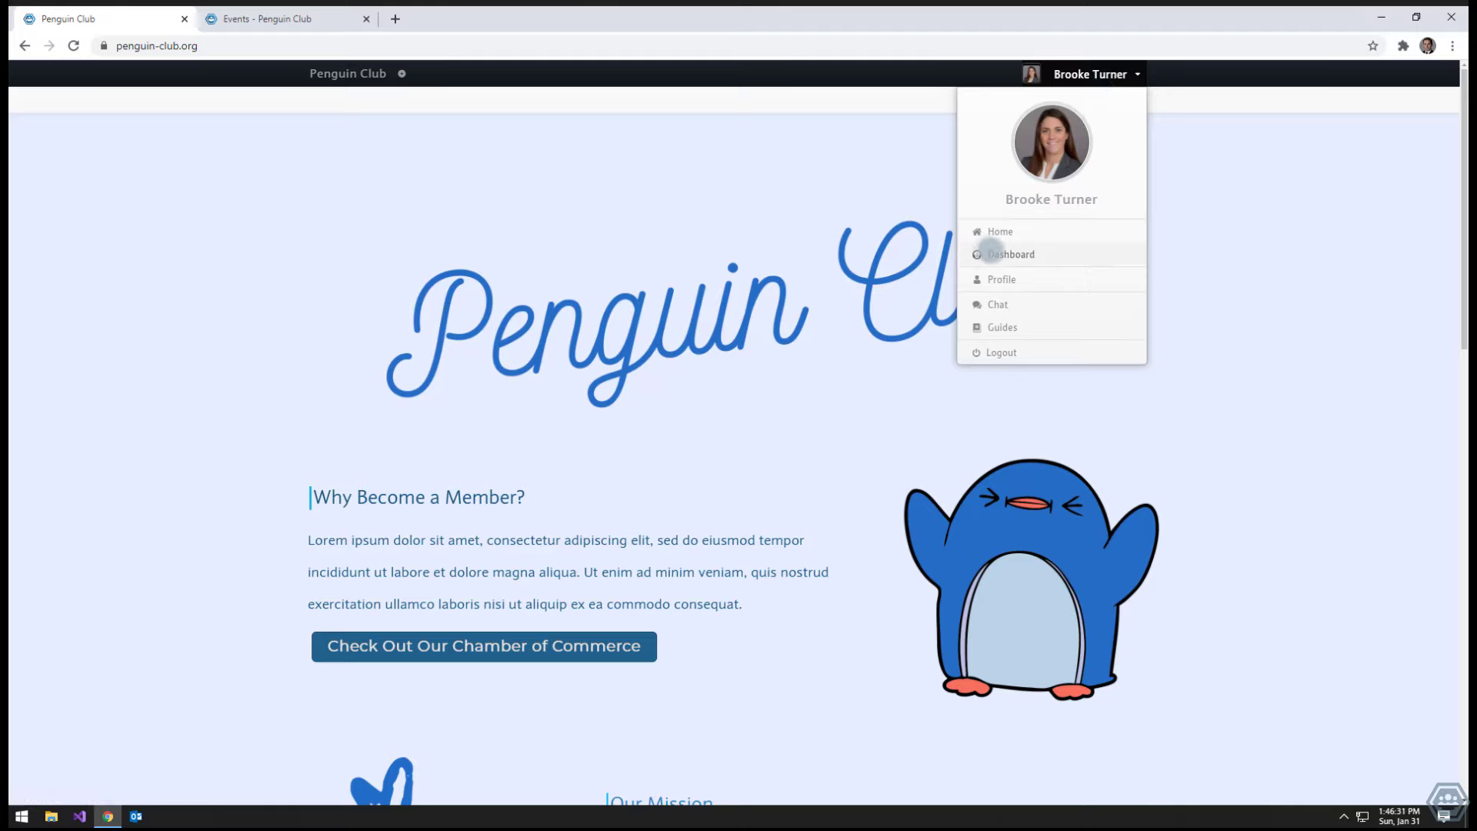
pyautogui.click(991, 252)
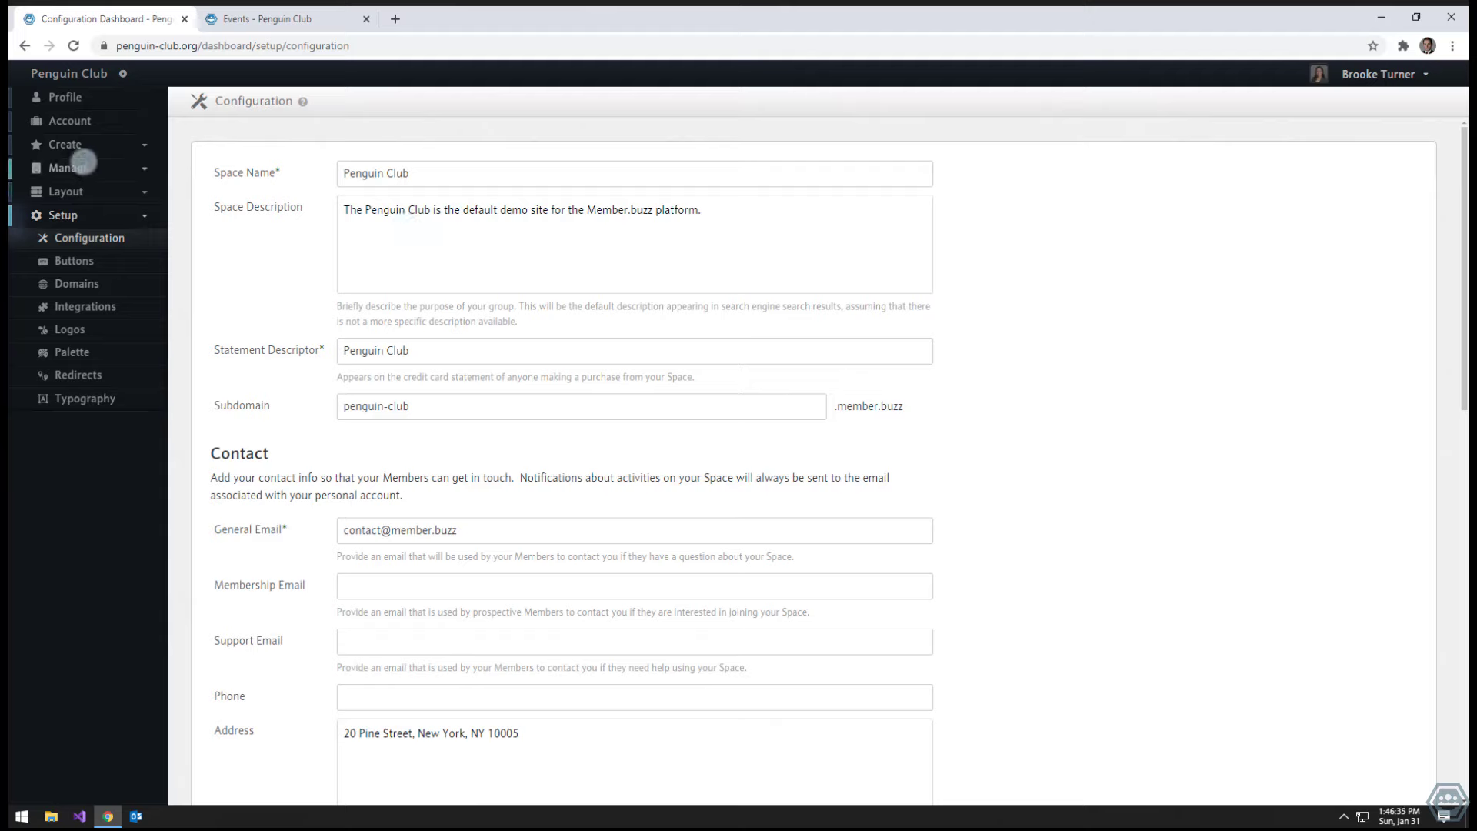
pyautogui.click(76, 146)
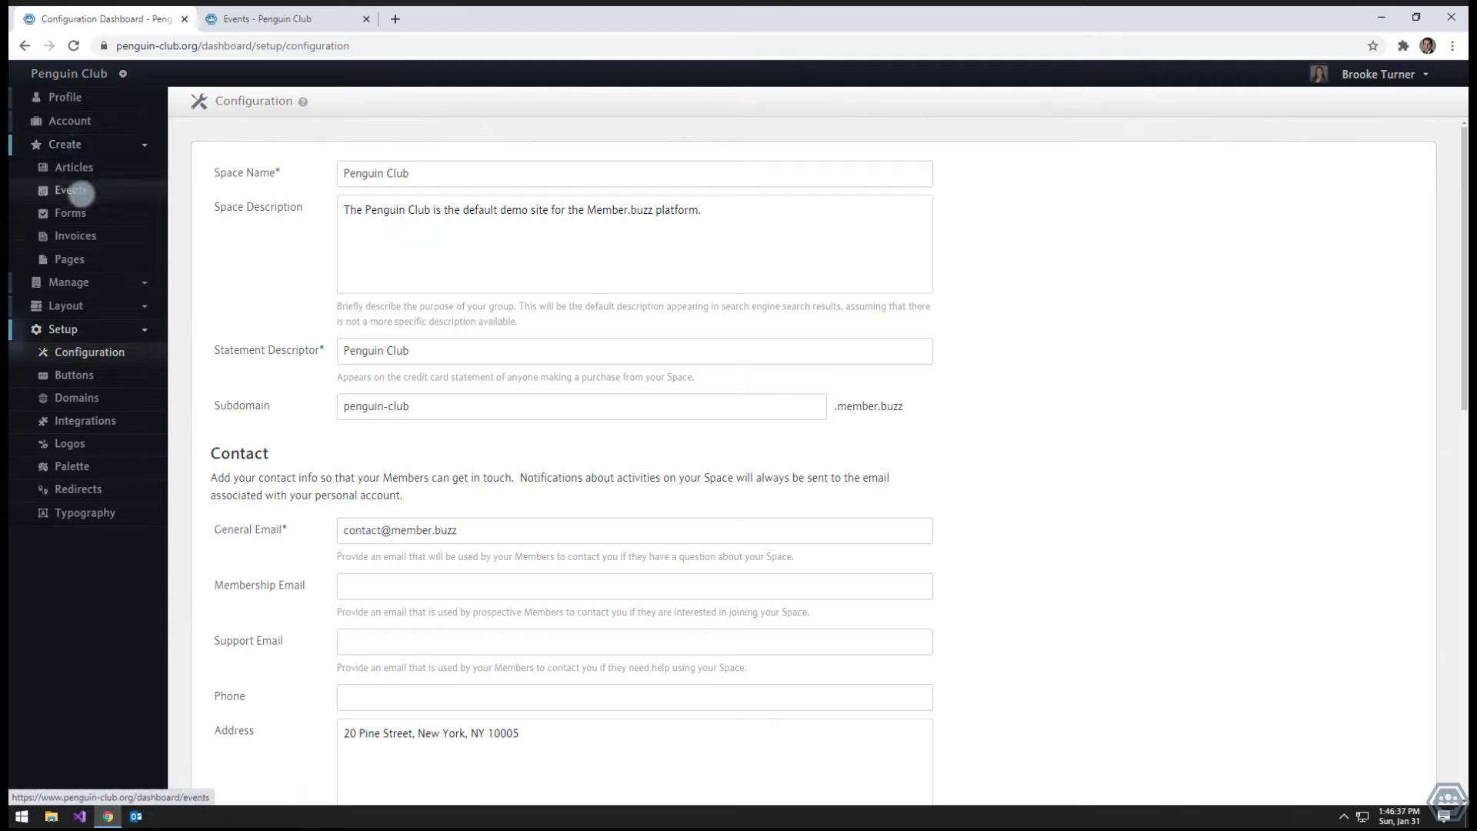
pyautogui.click(80, 194)
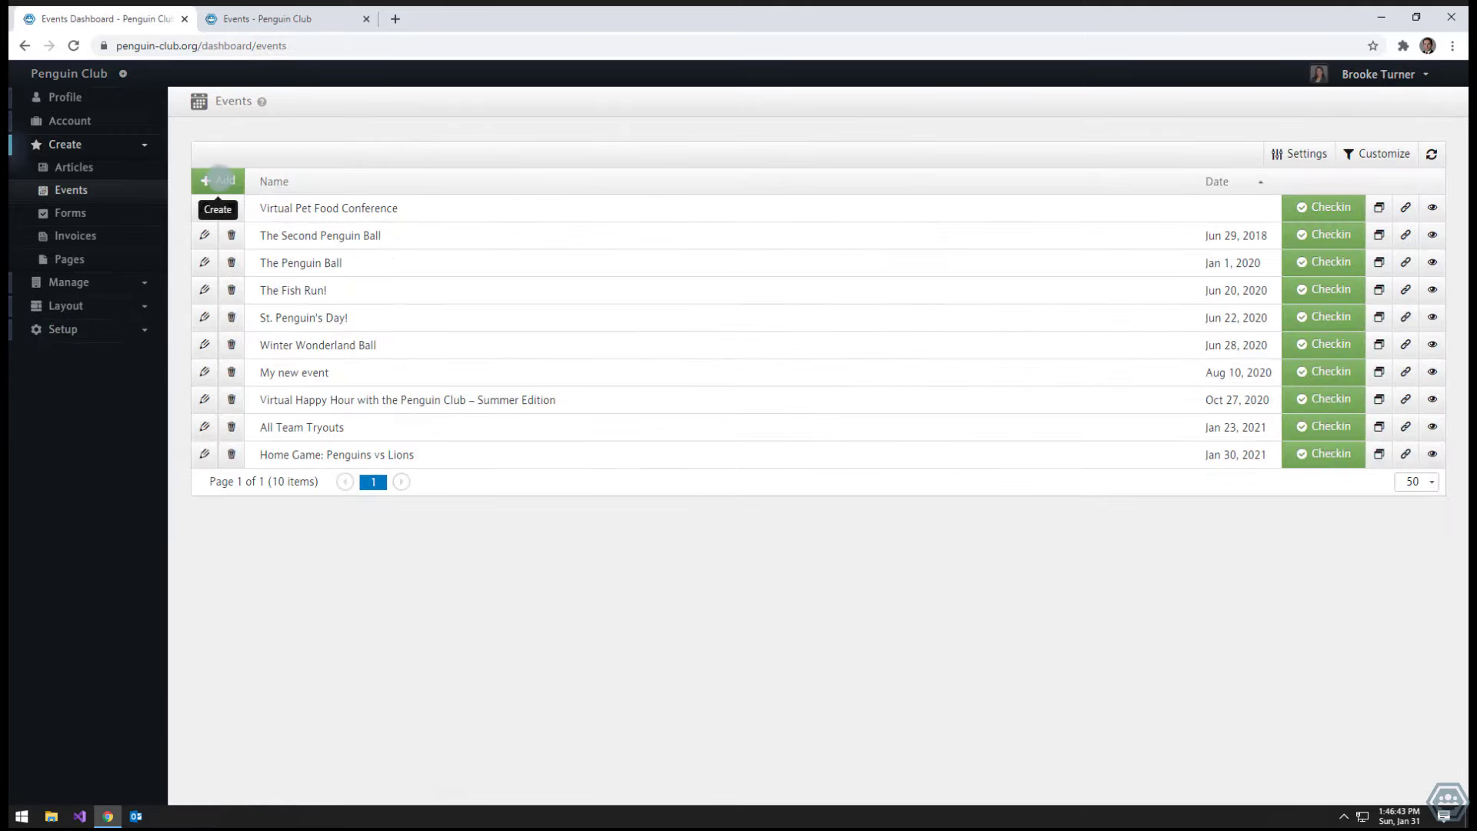
pyautogui.click(219, 179)
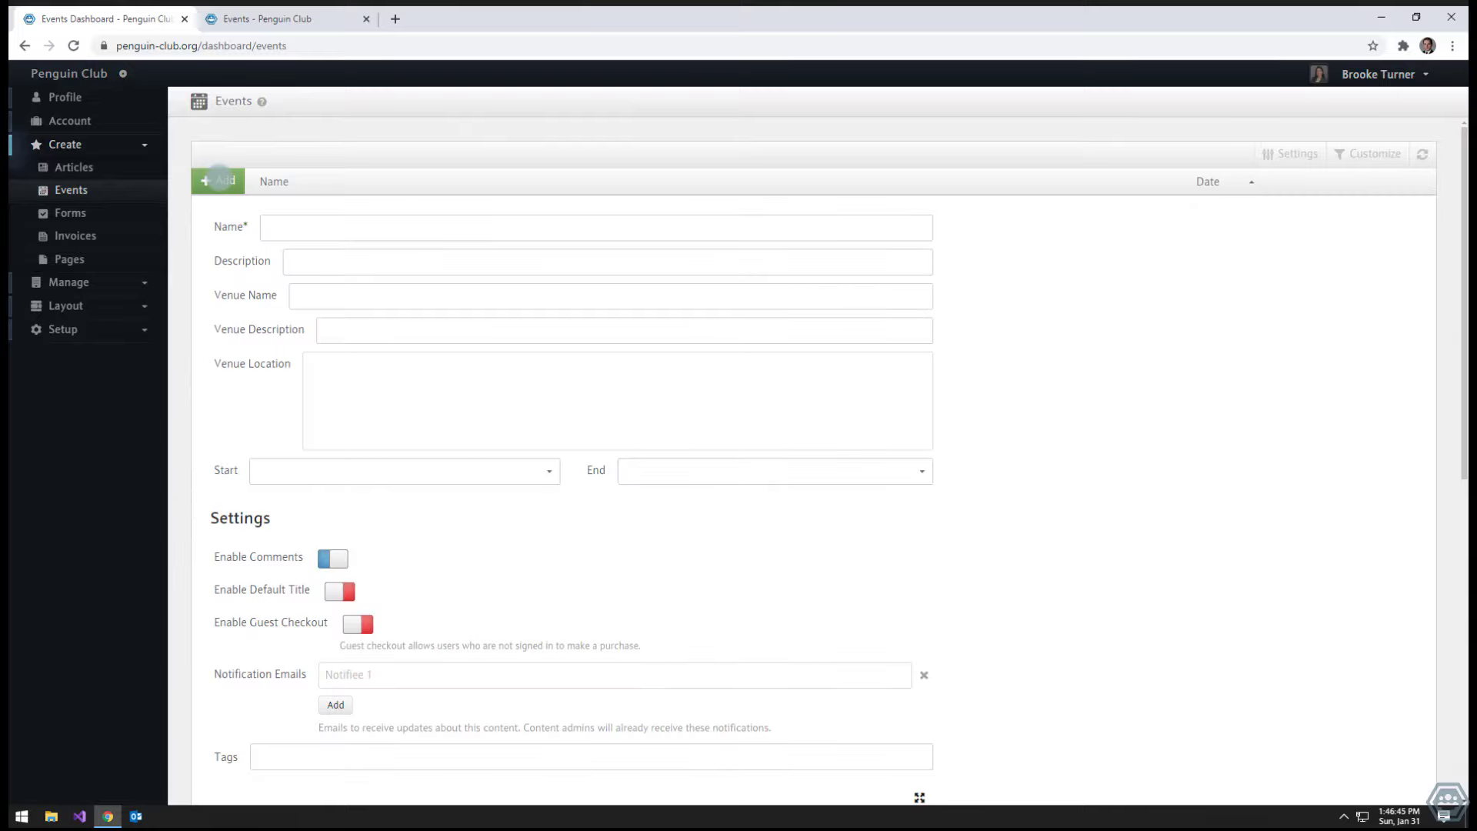
# - Name the event 'Penguin Ball' with description 'The annual event'
pyautogui.click(377, 231)
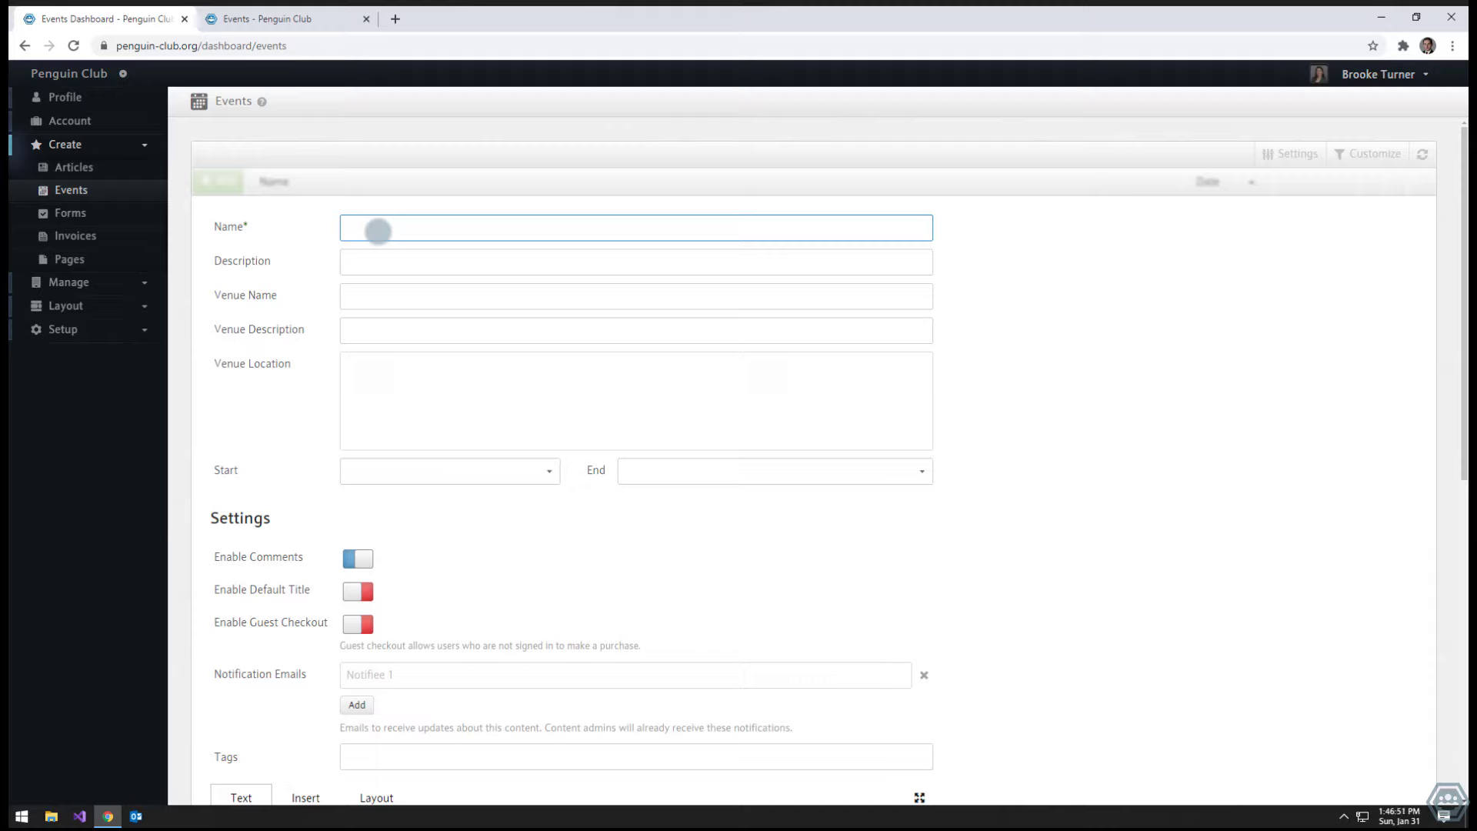
pyautogui.write('Pm')
pyautogui.press('BackSpace')
pyautogui.write('enguin Ball')
pyautogui.press('Tab')
pyautogui.write('The annual event')
pyautogui.press('Tab')
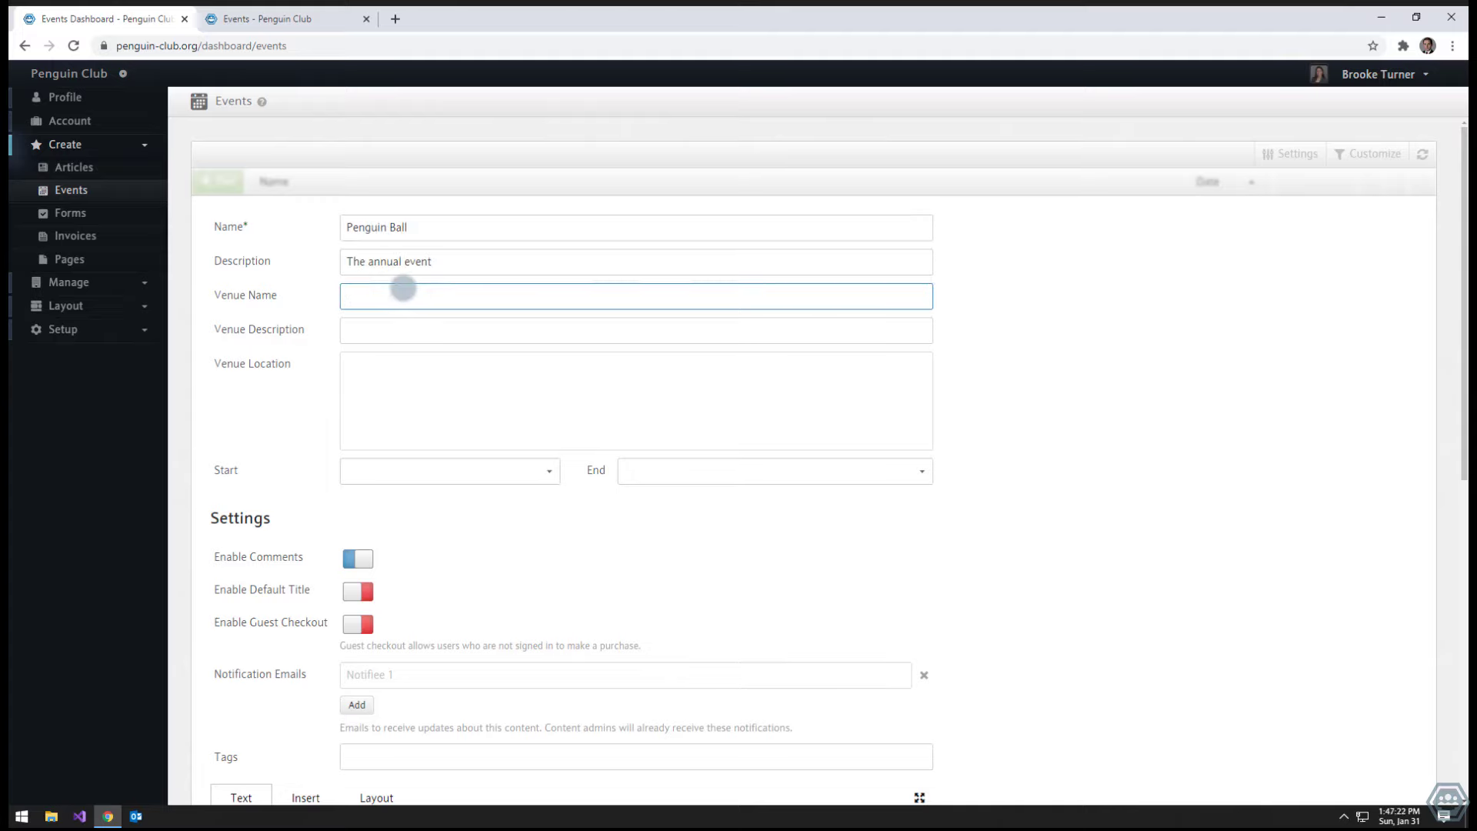
# - Set venue 'Ice Ballroom', described as 'It's a really cool place!', located in New York, NY
pyautogui.write('Ice Ballroom')
pyautogui.press('Tab')
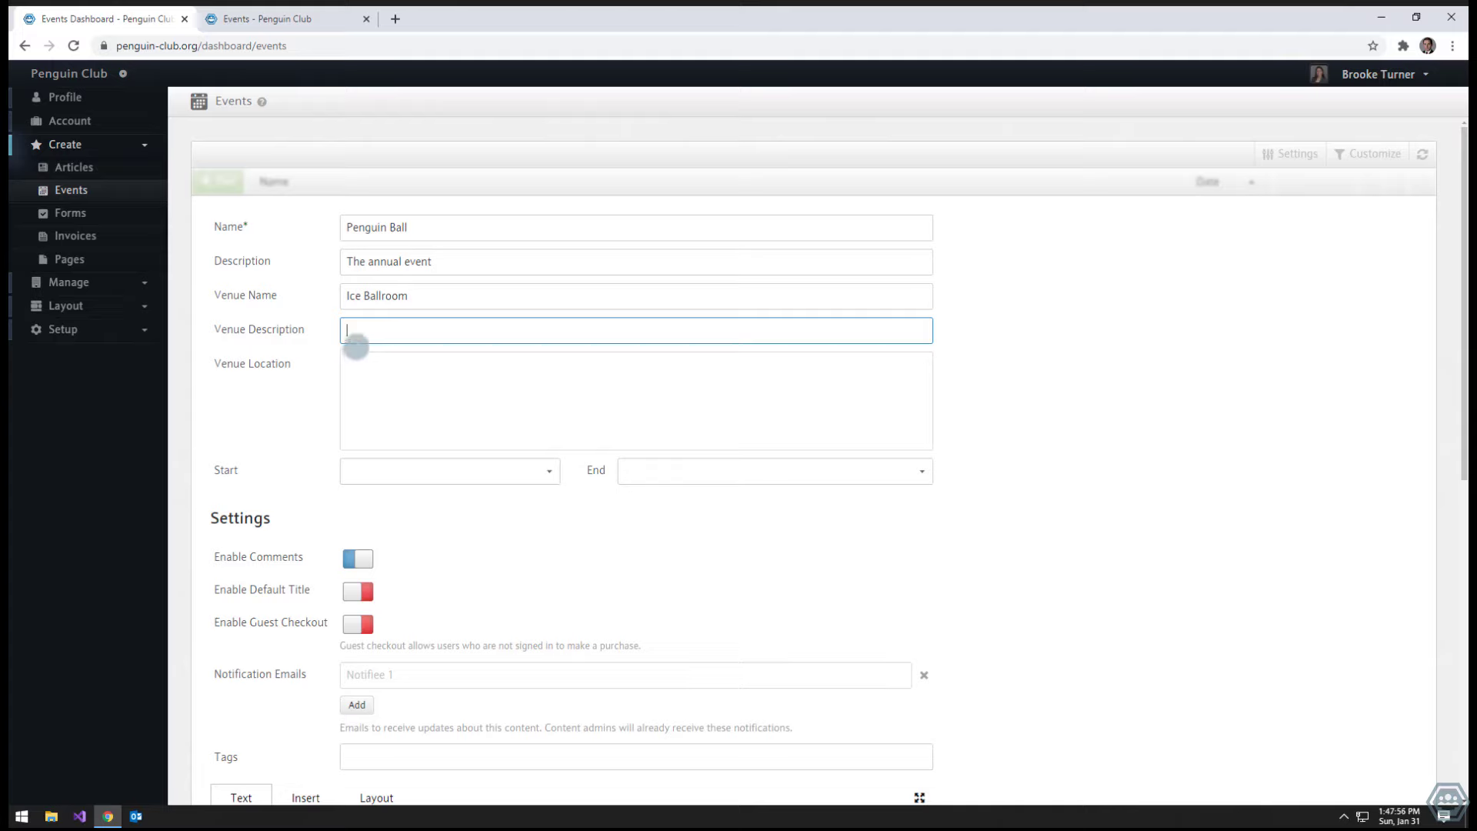
pyautogui.write("It's a really cool place!")
pyautogui.click(422, 377)
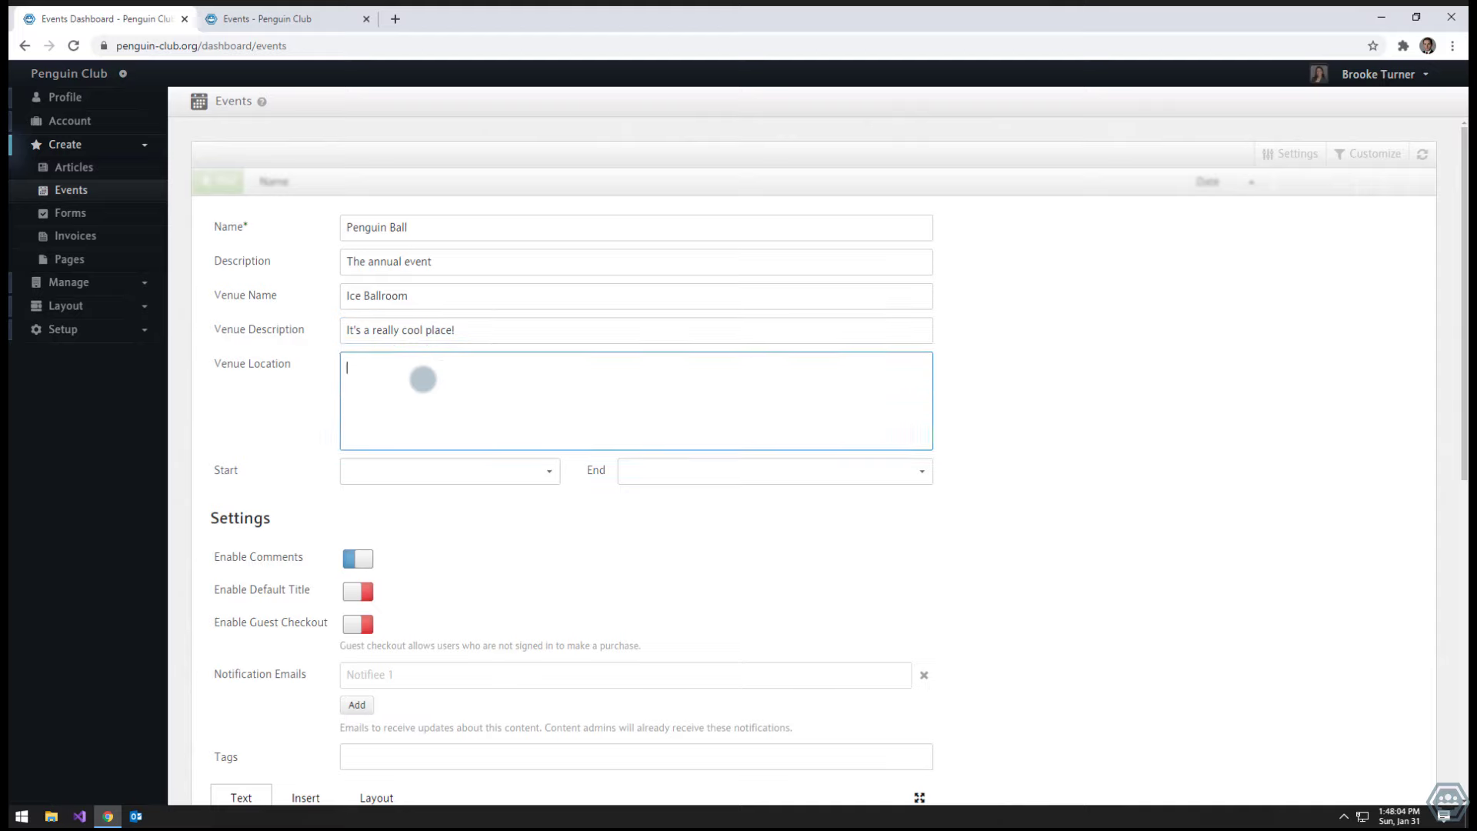
pyautogui.write('New York, Ny')
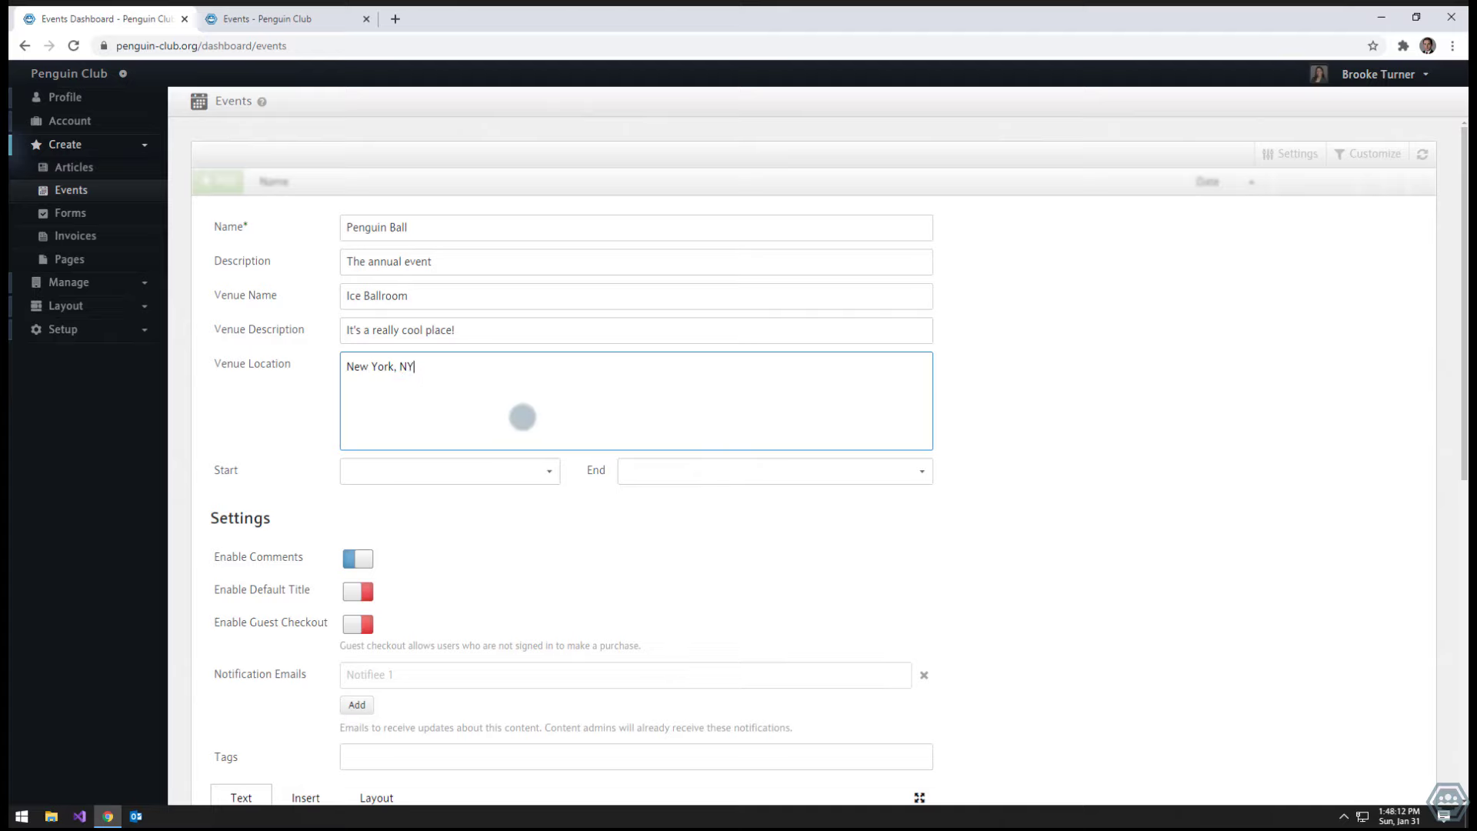
# - Set the event start to Feb 19, 2021 at 7:00 PM
pyautogui.click(550, 470)
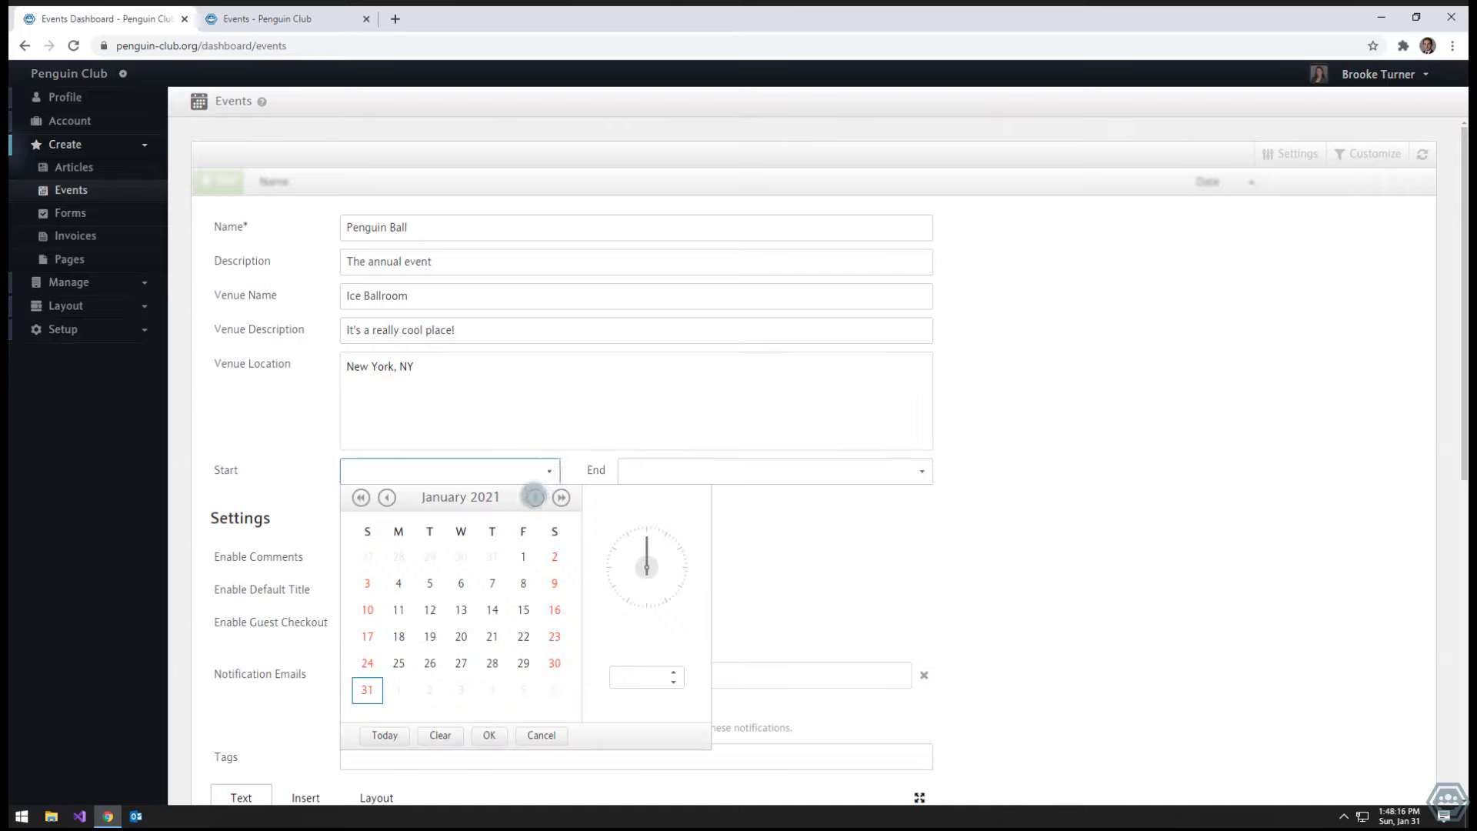
pyautogui.click(532, 497)
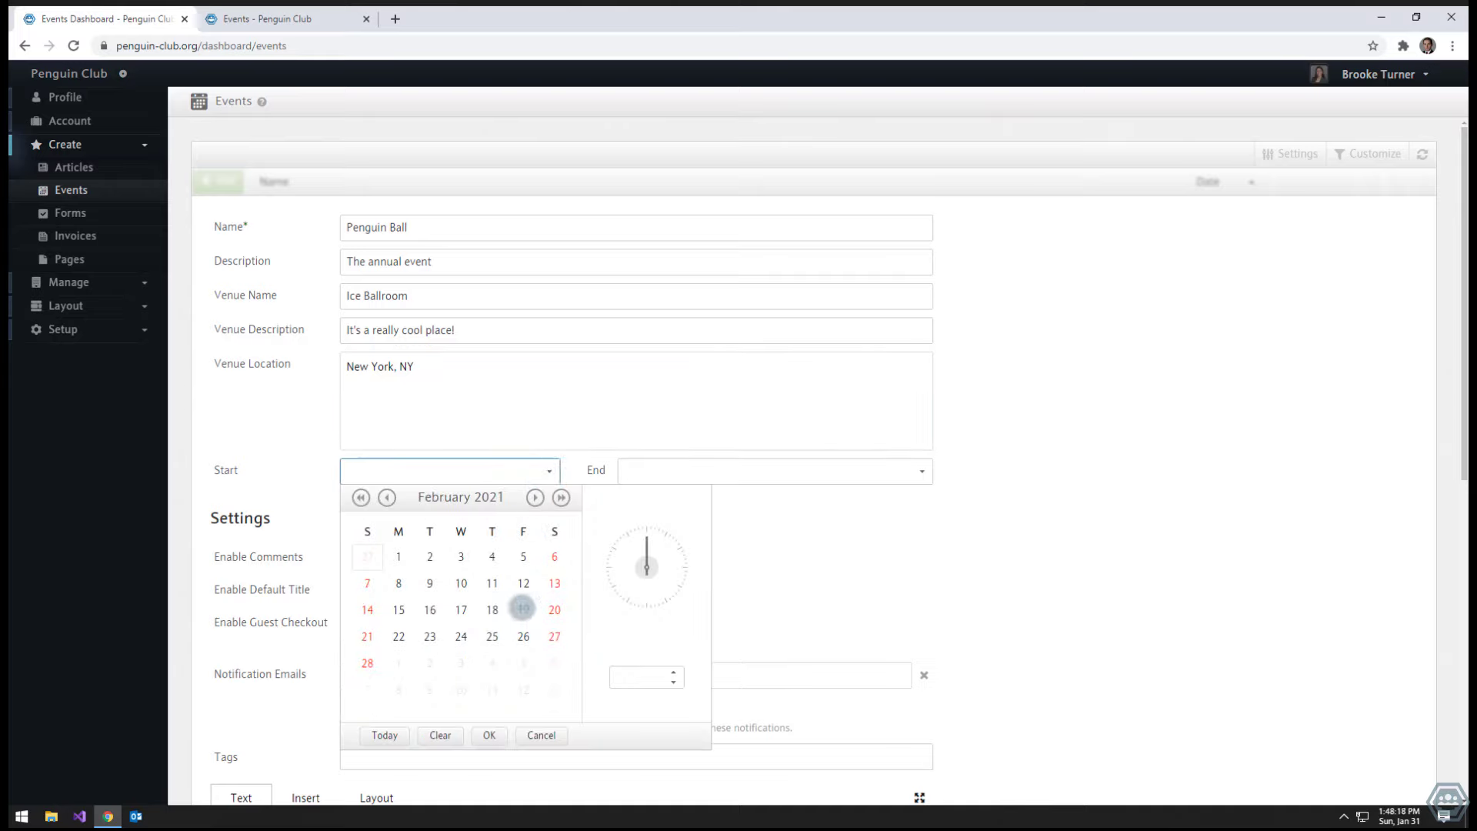
pyautogui.click(522, 609)
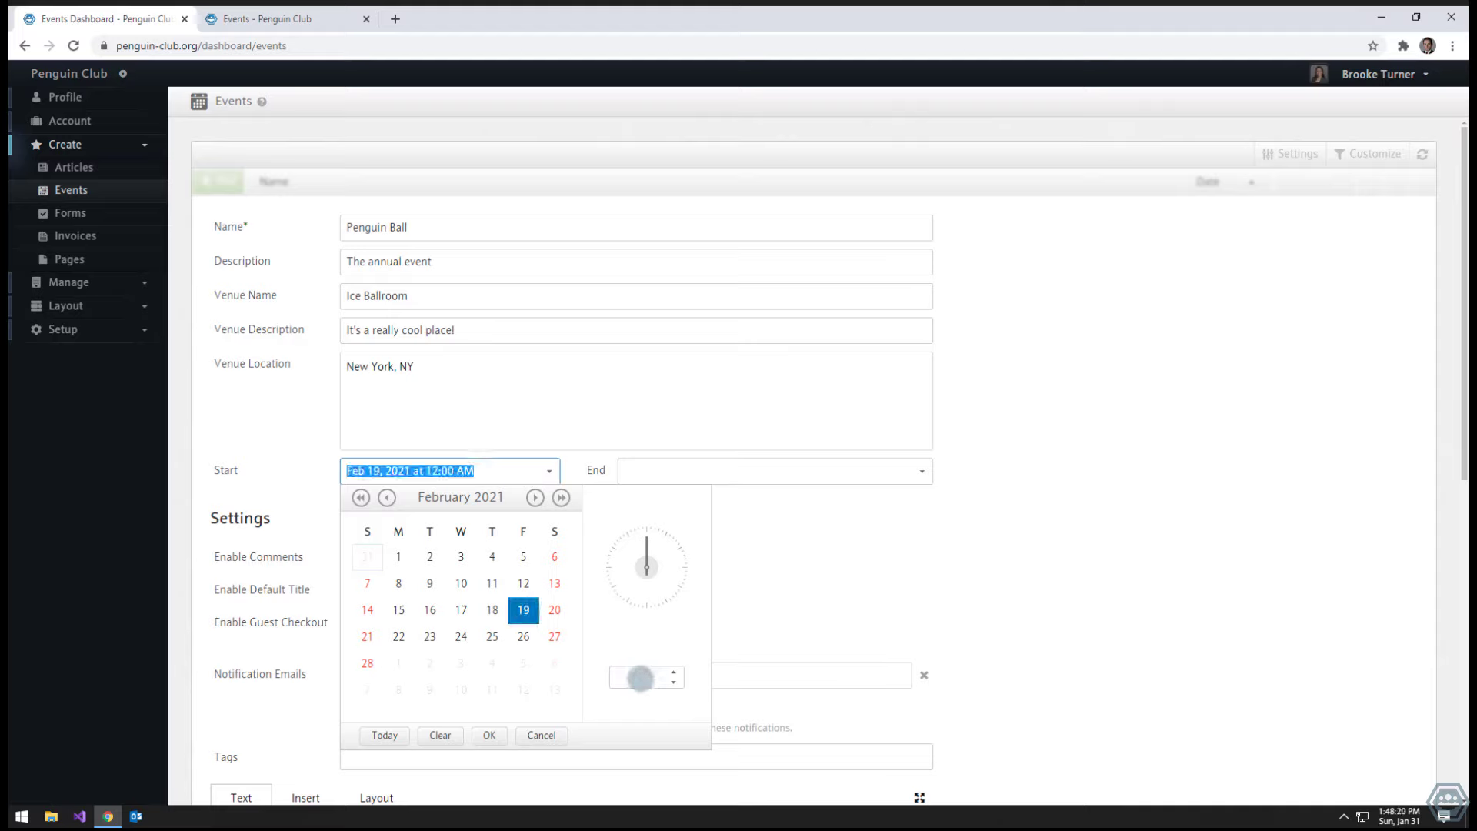
pyautogui.click(641, 677)
pyautogui.write('7:00 AM')
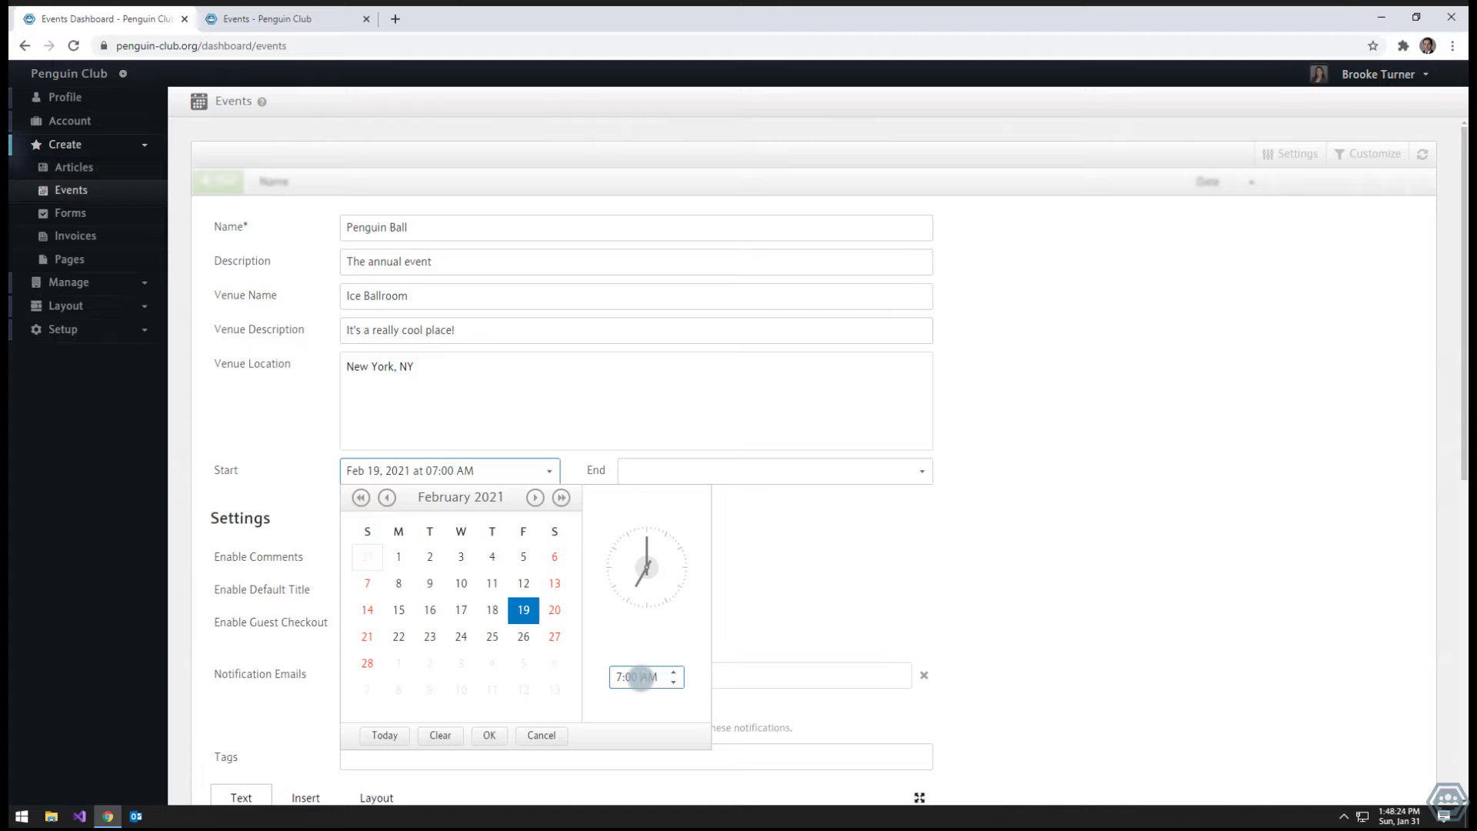
pyautogui.click(647, 693)
pyautogui.click(647, 683)
pyautogui.click(673, 680)
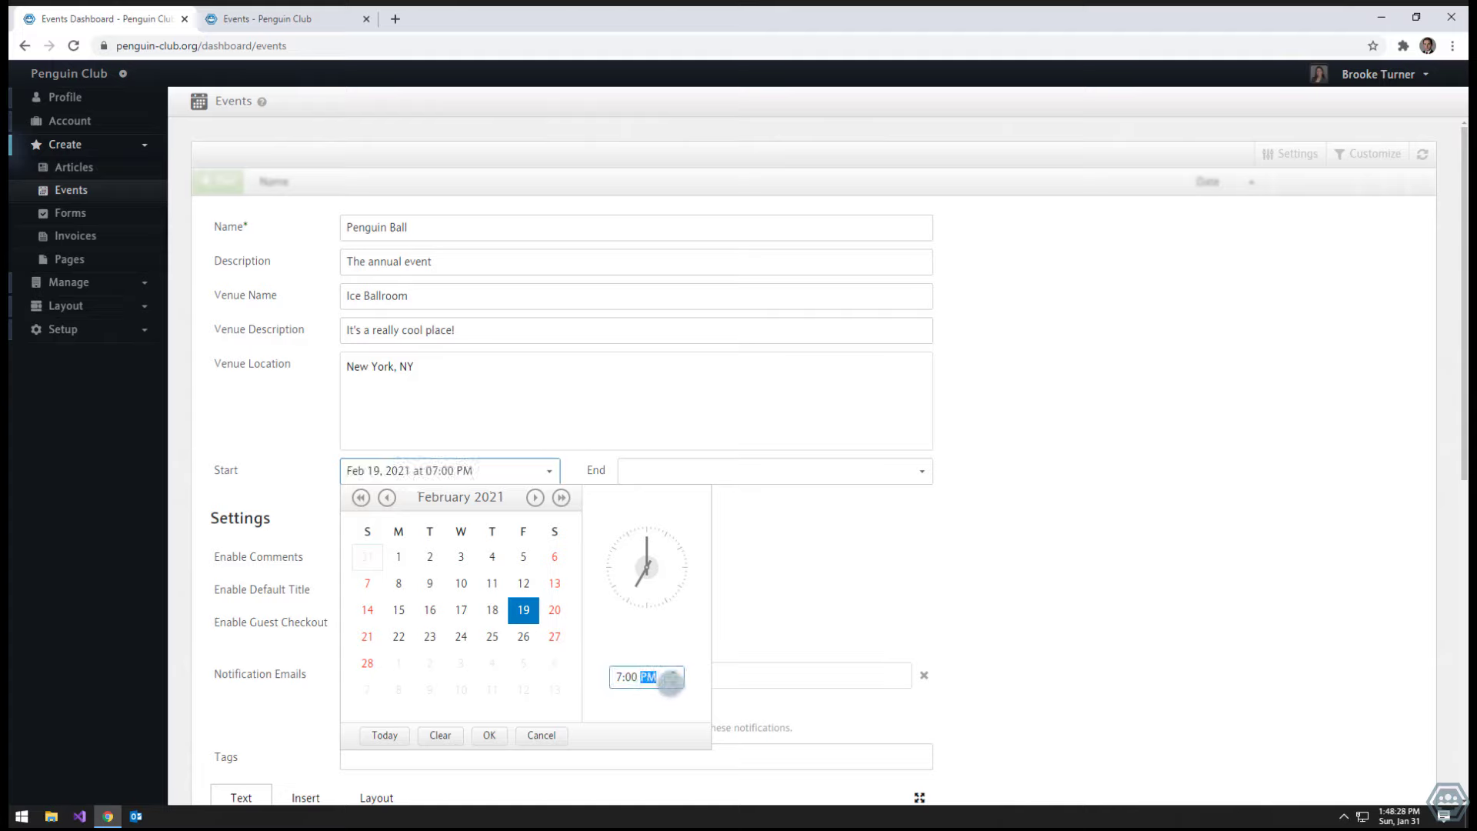
pyautogui.click(490, 734)
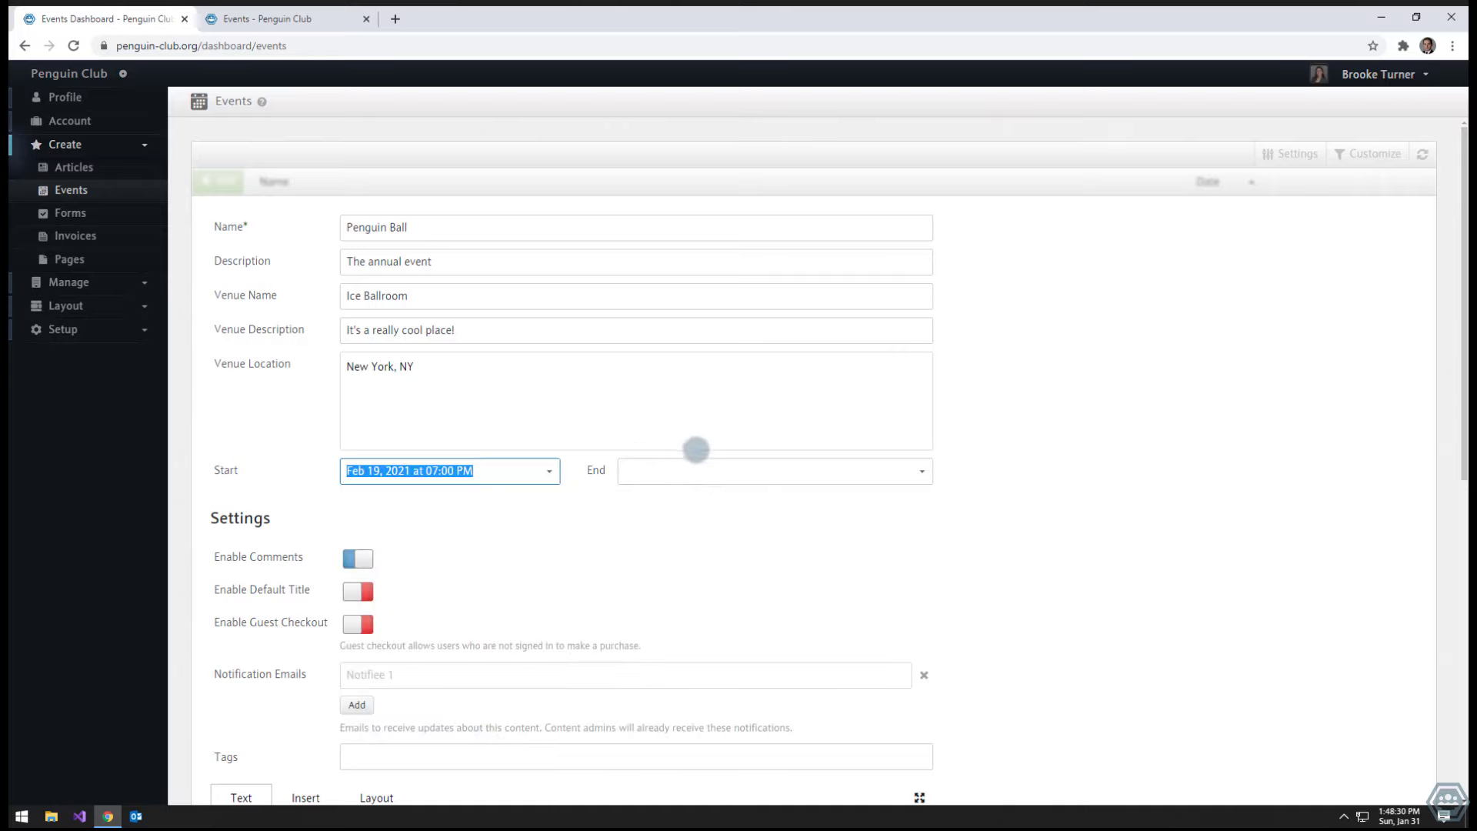
pyautogui.click(711, 460)
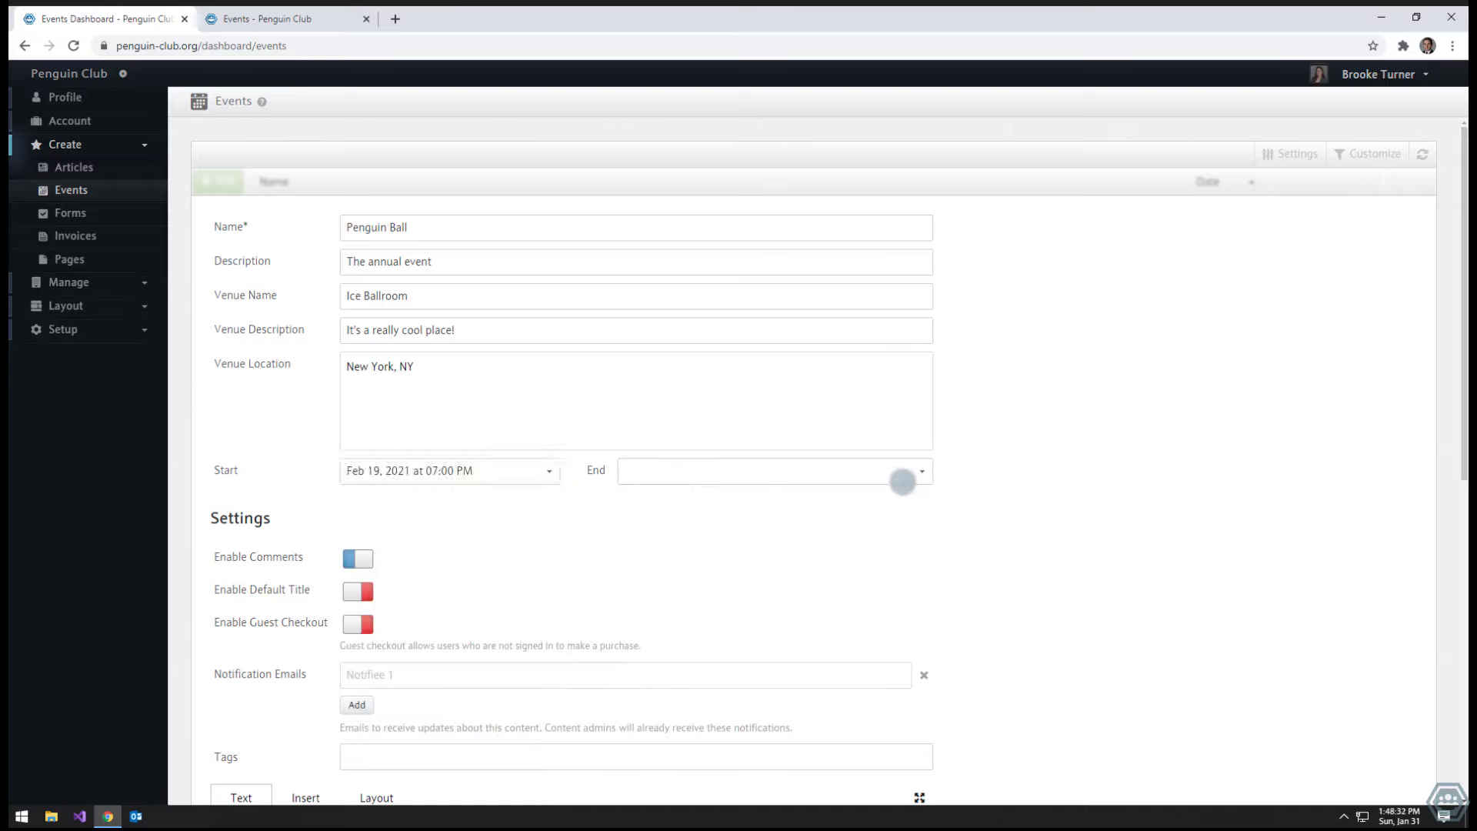
# - Set the event end to Feb 19, 2021 at 11:00 PM
pyautogui.click(915, 468)
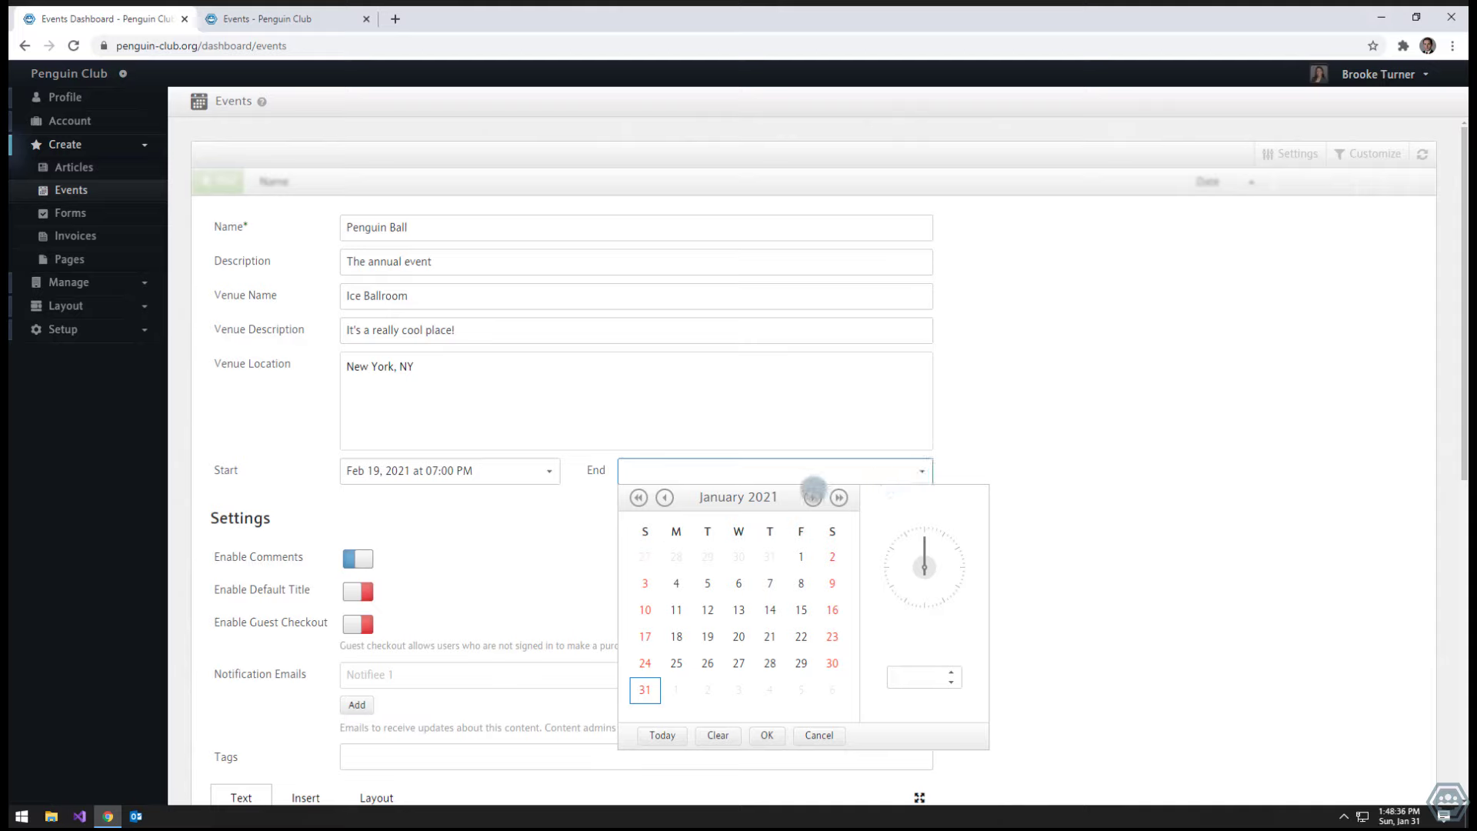
pyautogui.click(813, 498)
pyautogui.click(801, 609)
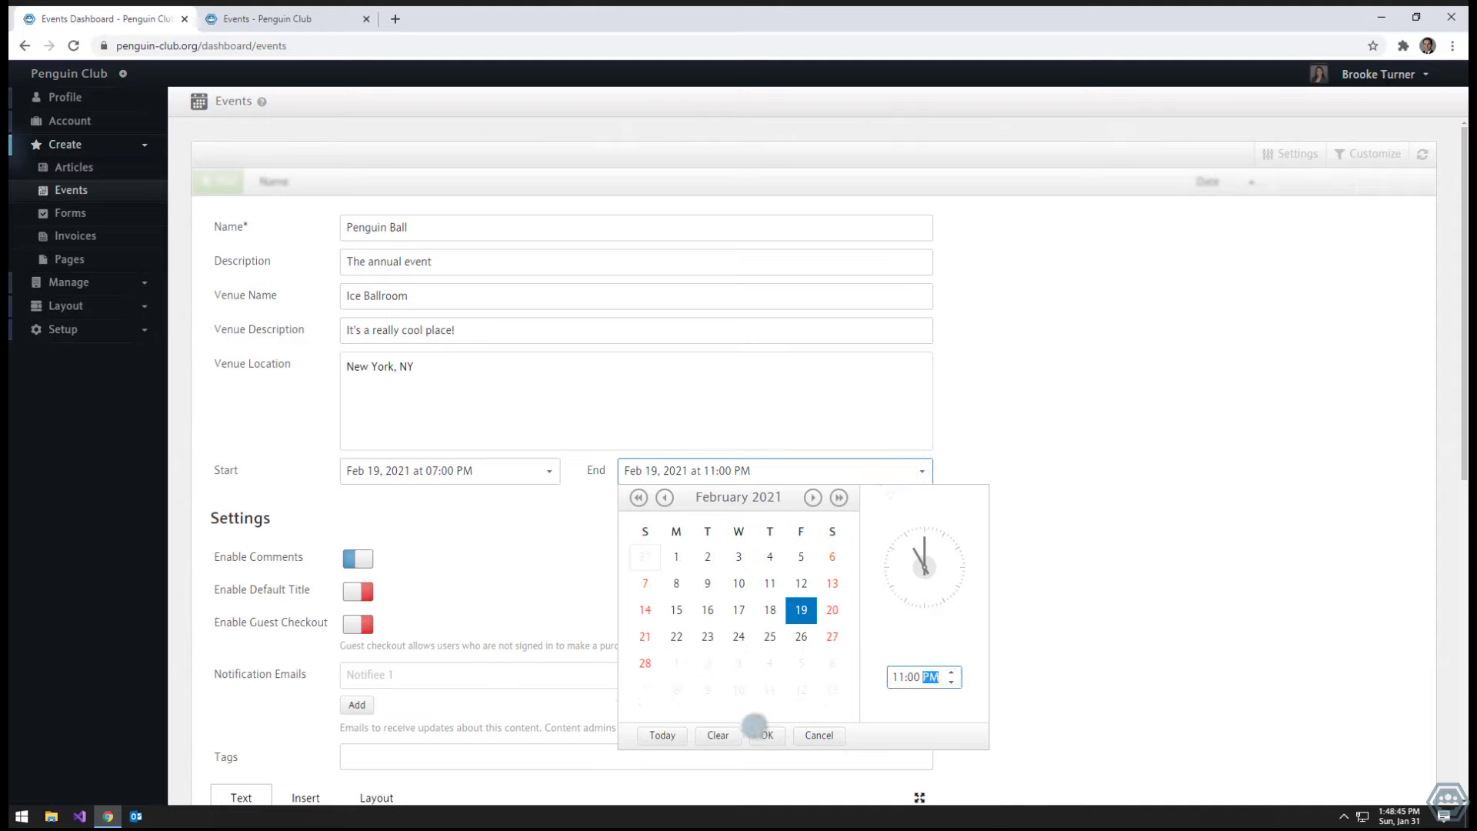
pyautogui.click(767, 734)
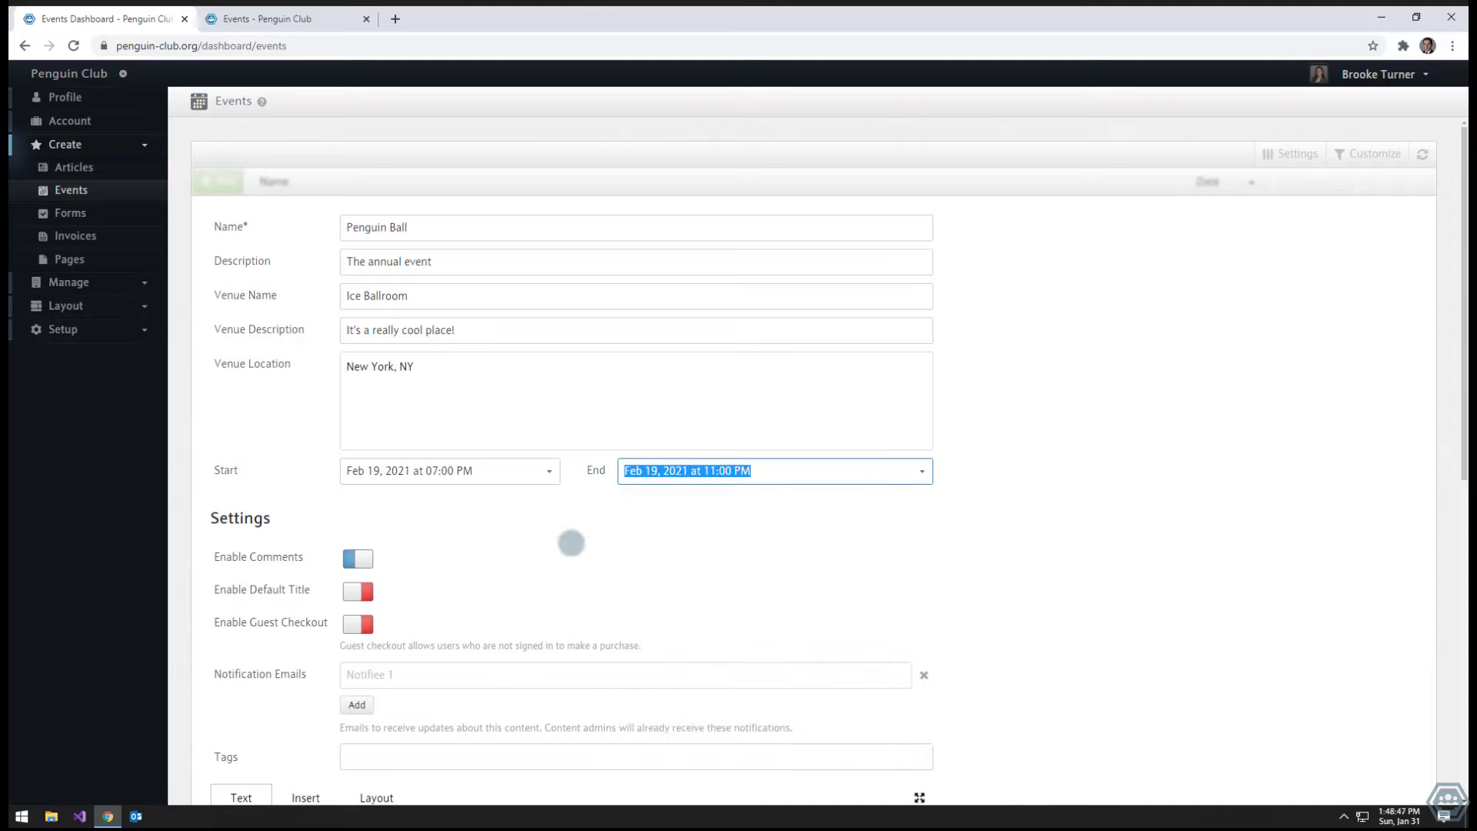
pyautogui.click(646, 565)
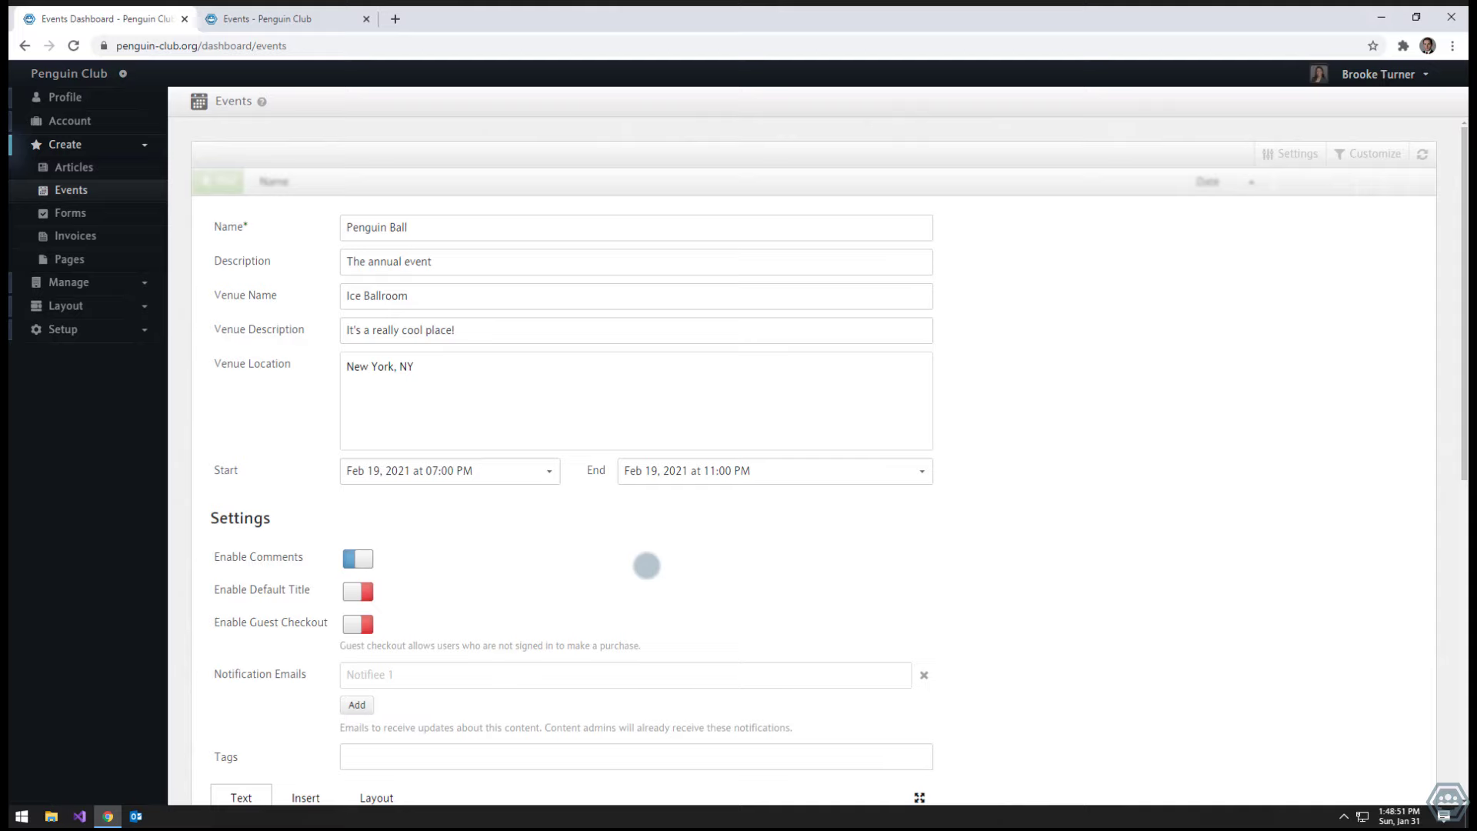
# - Turn on Enable Guest Checkout in the event settings
pyautogui.scroll(-1, 646, 565)
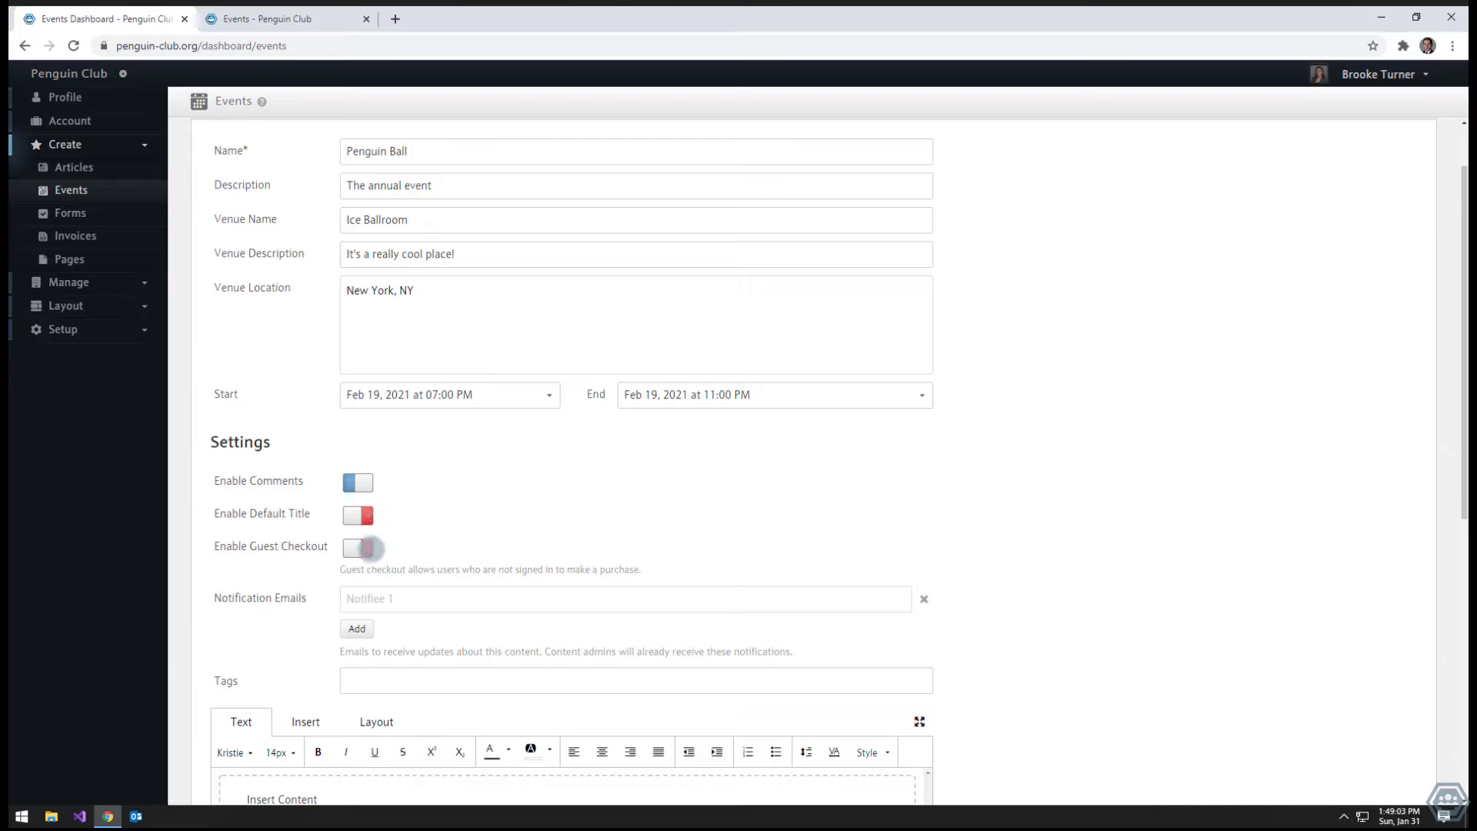
pyautogui.click(358, 547)
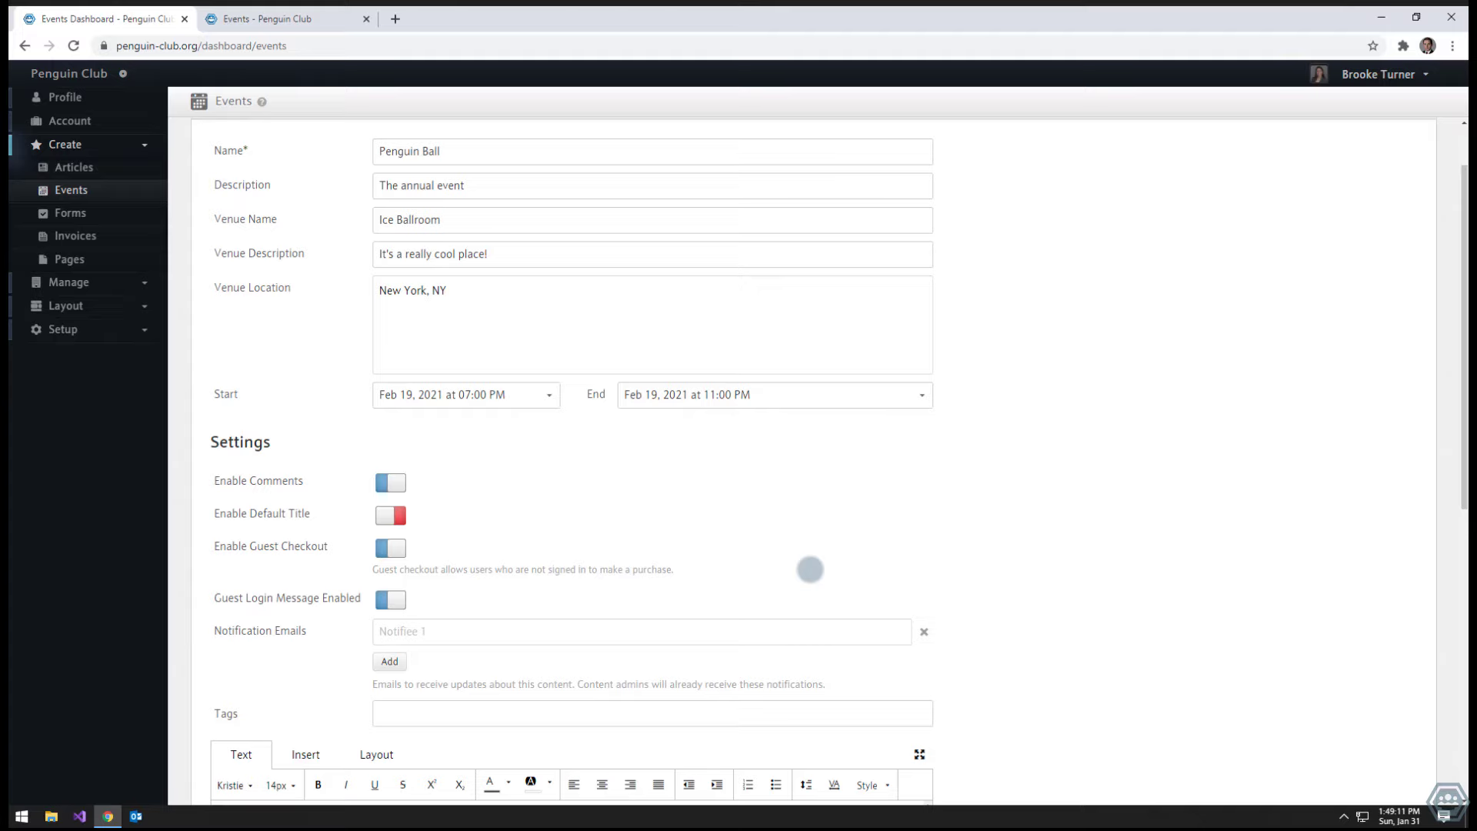
pyautogui.scroll(1, 810, 570)
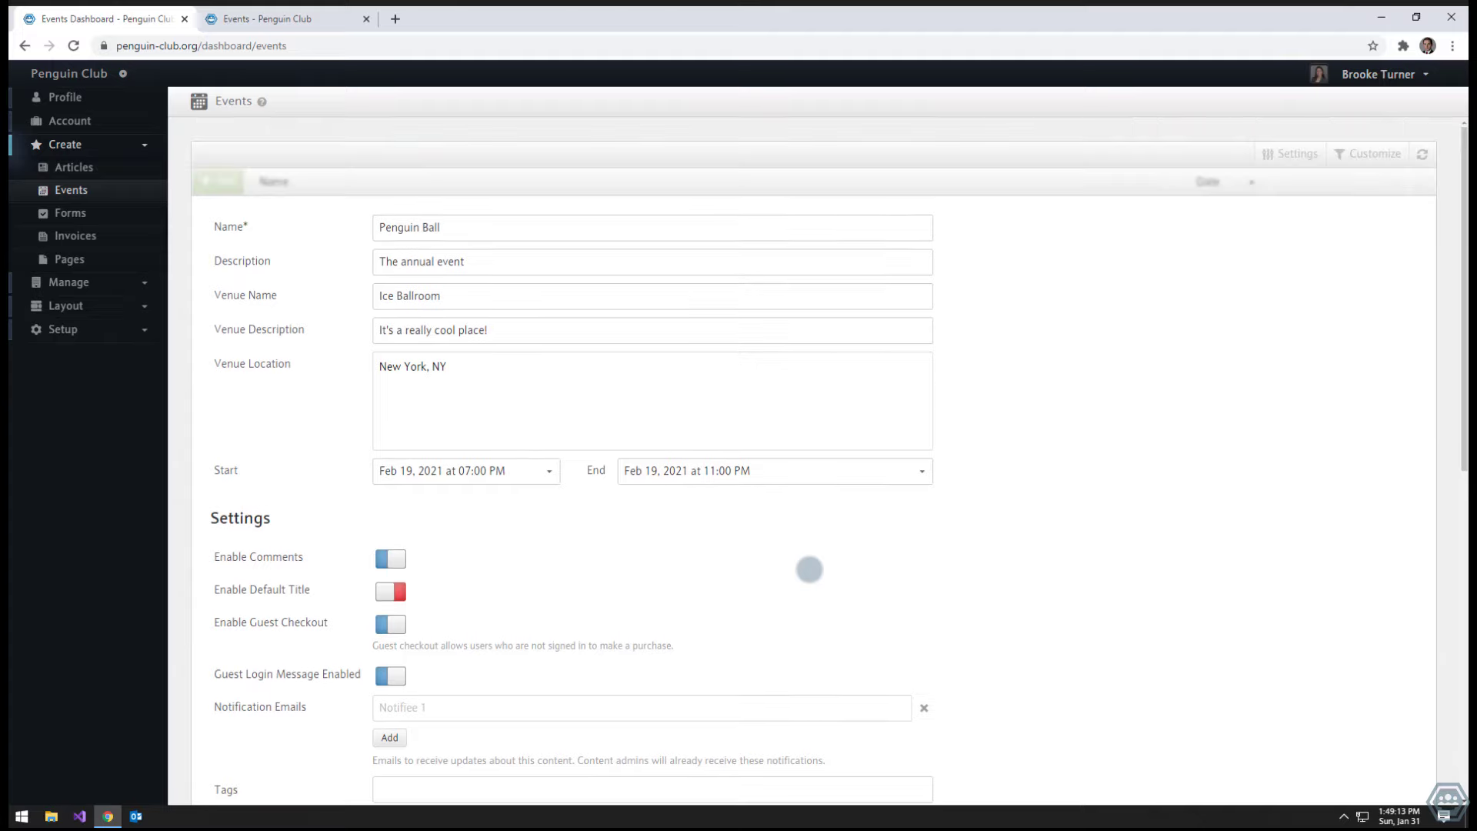
pyautogui.scroll(-1, 810, 569)
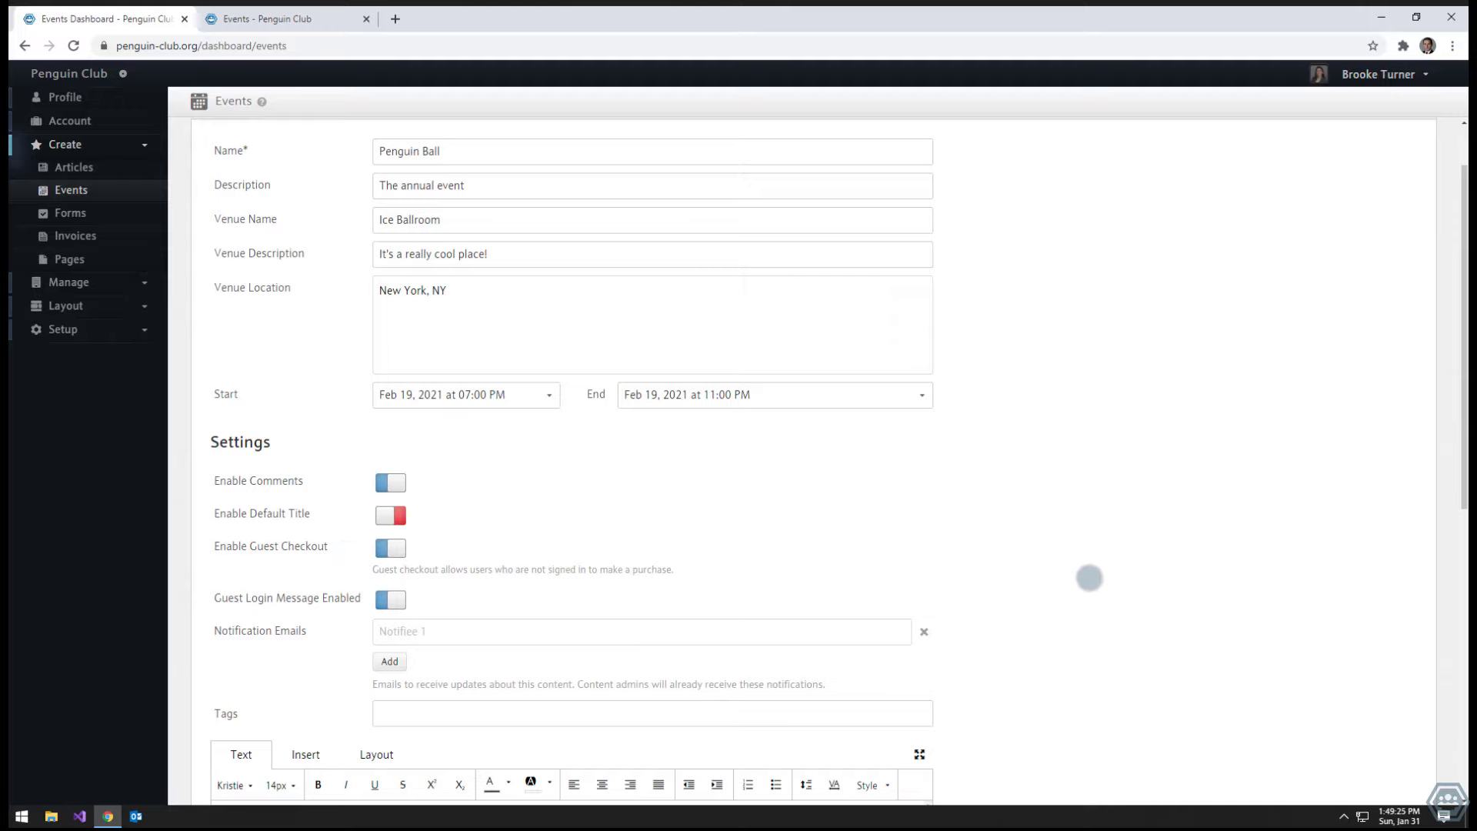
pyautogui.scroll(-1, 1089, 578)
# - Enter the organiser's e-mail address in the Notification Emails field
pyautogui.click(505, 552)
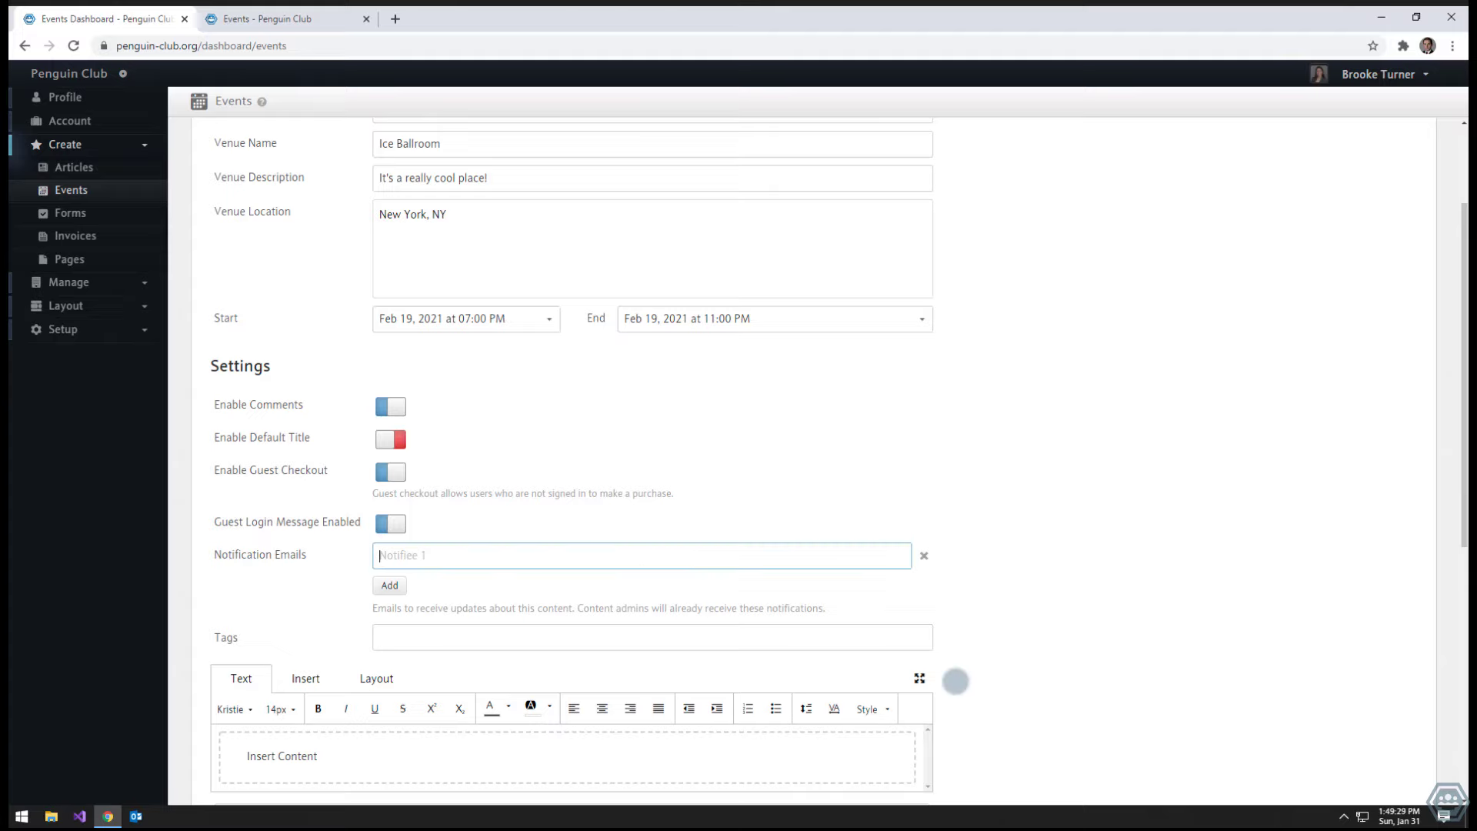
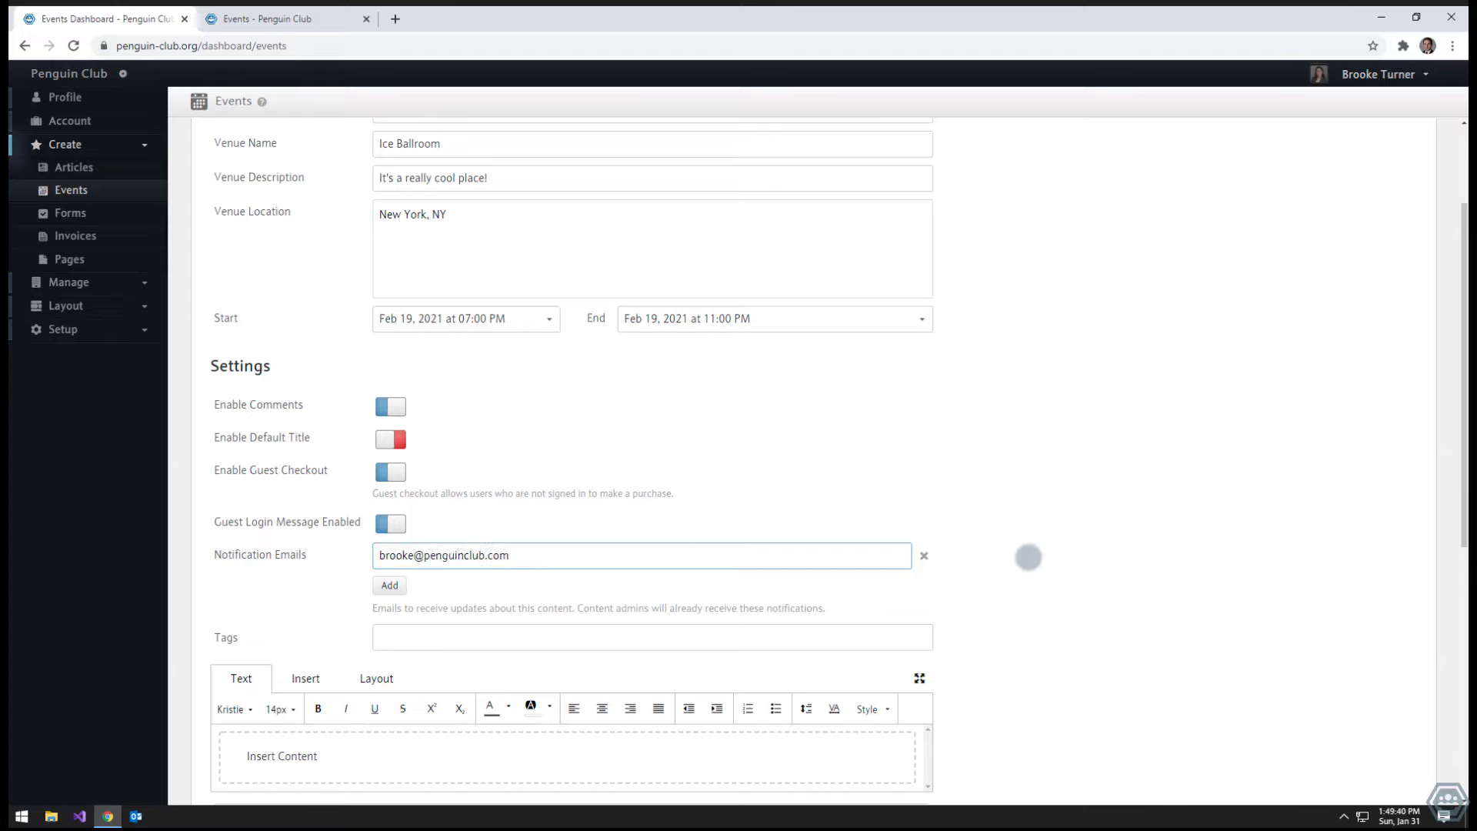
pyautogui.click(1029, 555)
pyautogui.scroll(-1, 1029, 557)
pyautogui.scroll(-3, 1028, 557)
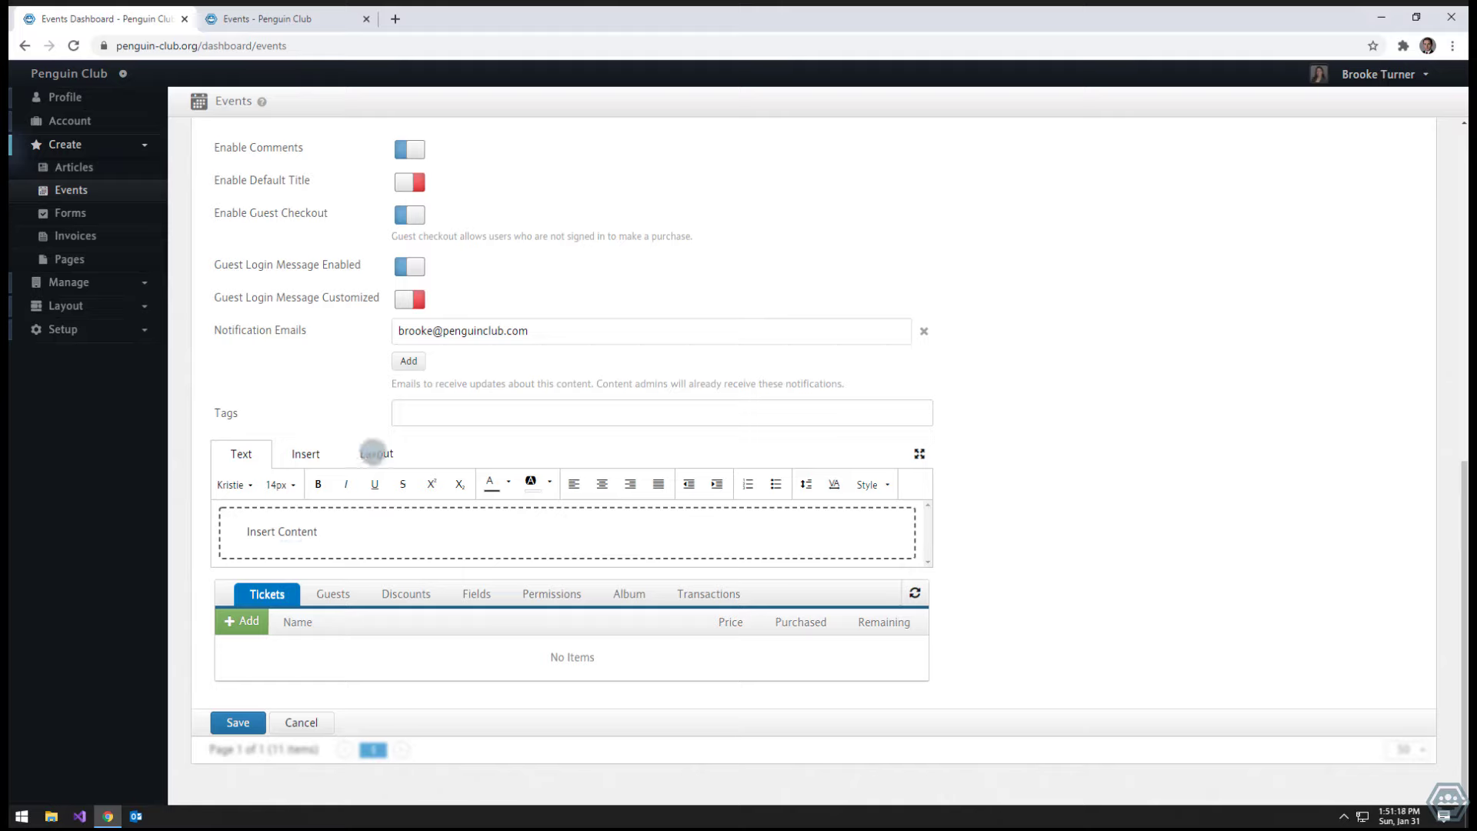
# - Set the Penguin Event family photo as the content section's background image
pyautogui.click(374, 452)
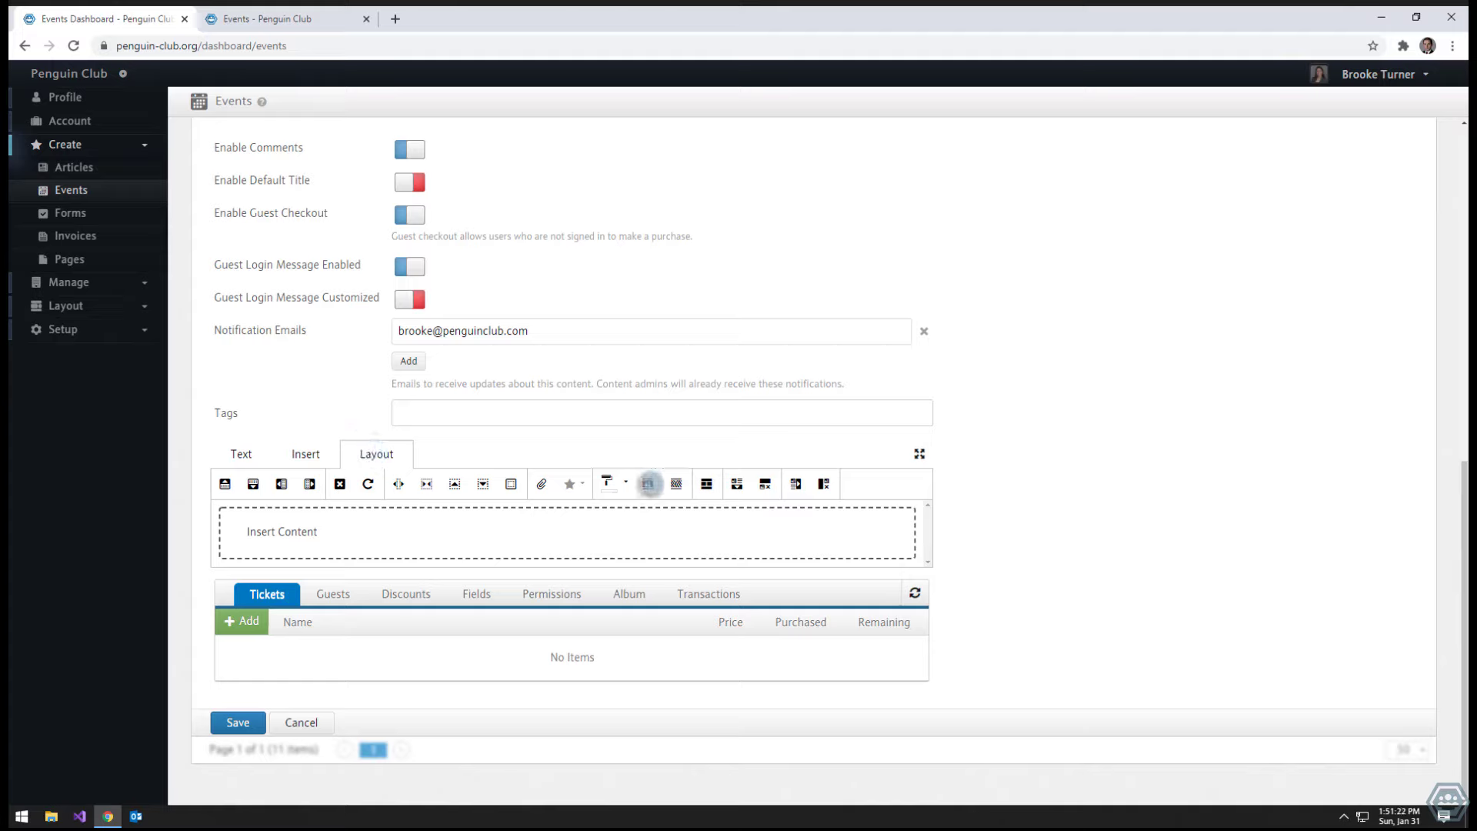
pyautogui.click(648, 485)
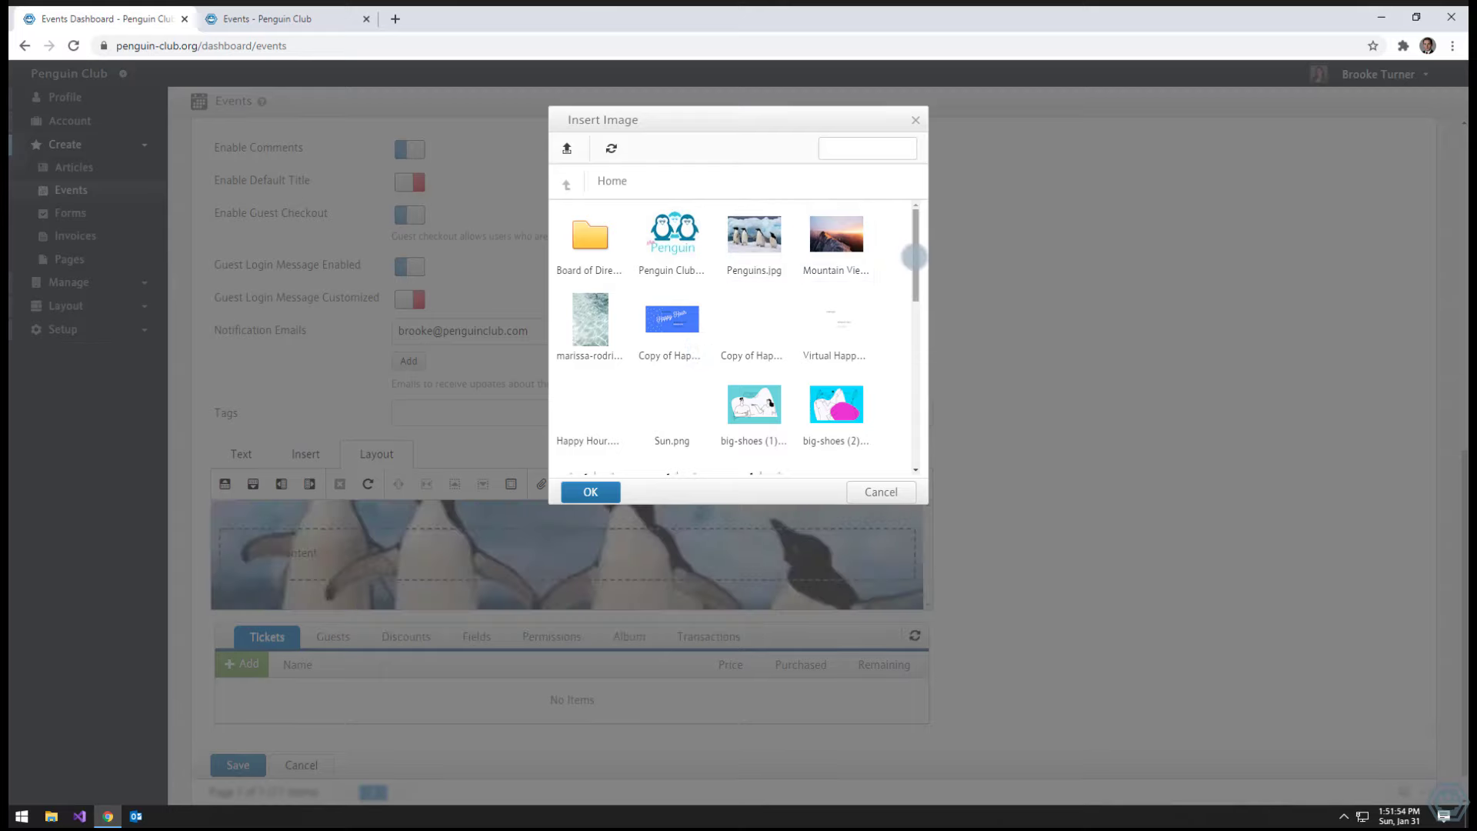
pyautogui.scroll(-3, 913, 270)
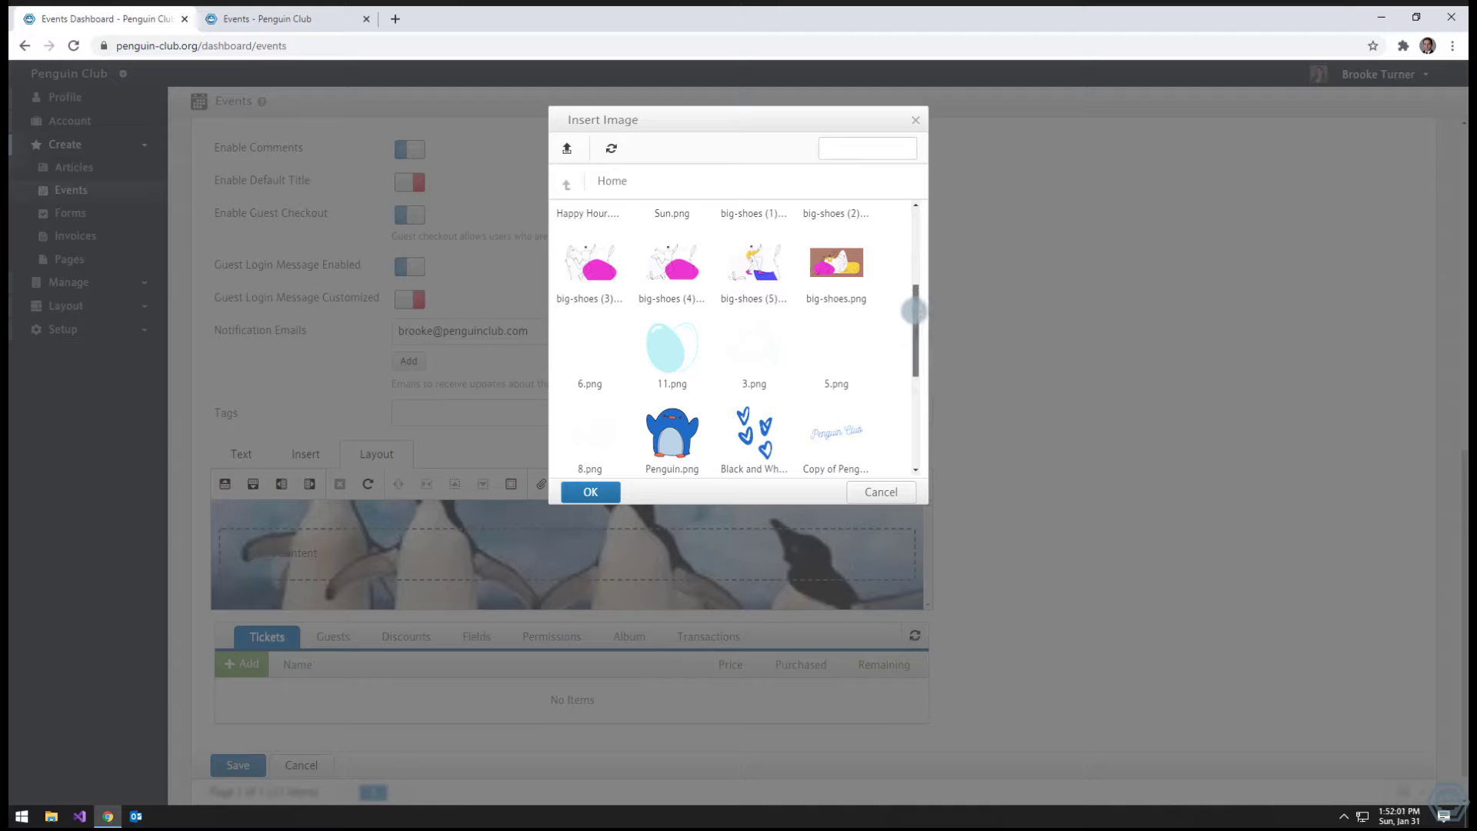
pyautogui.moveTo(913, 311); pyautogui.dragTo(889, 387)
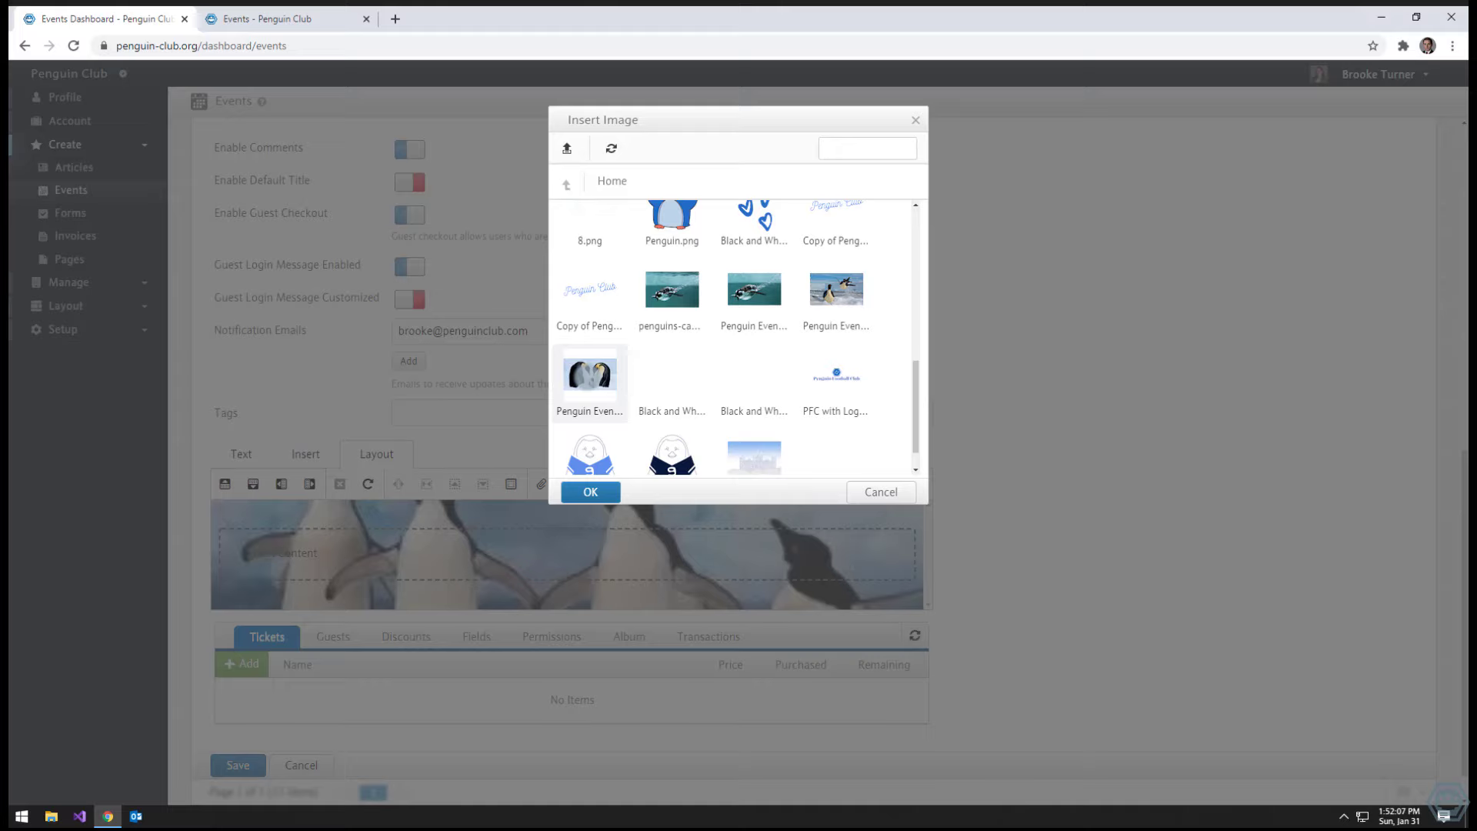
pyautogui.click(590, 375)
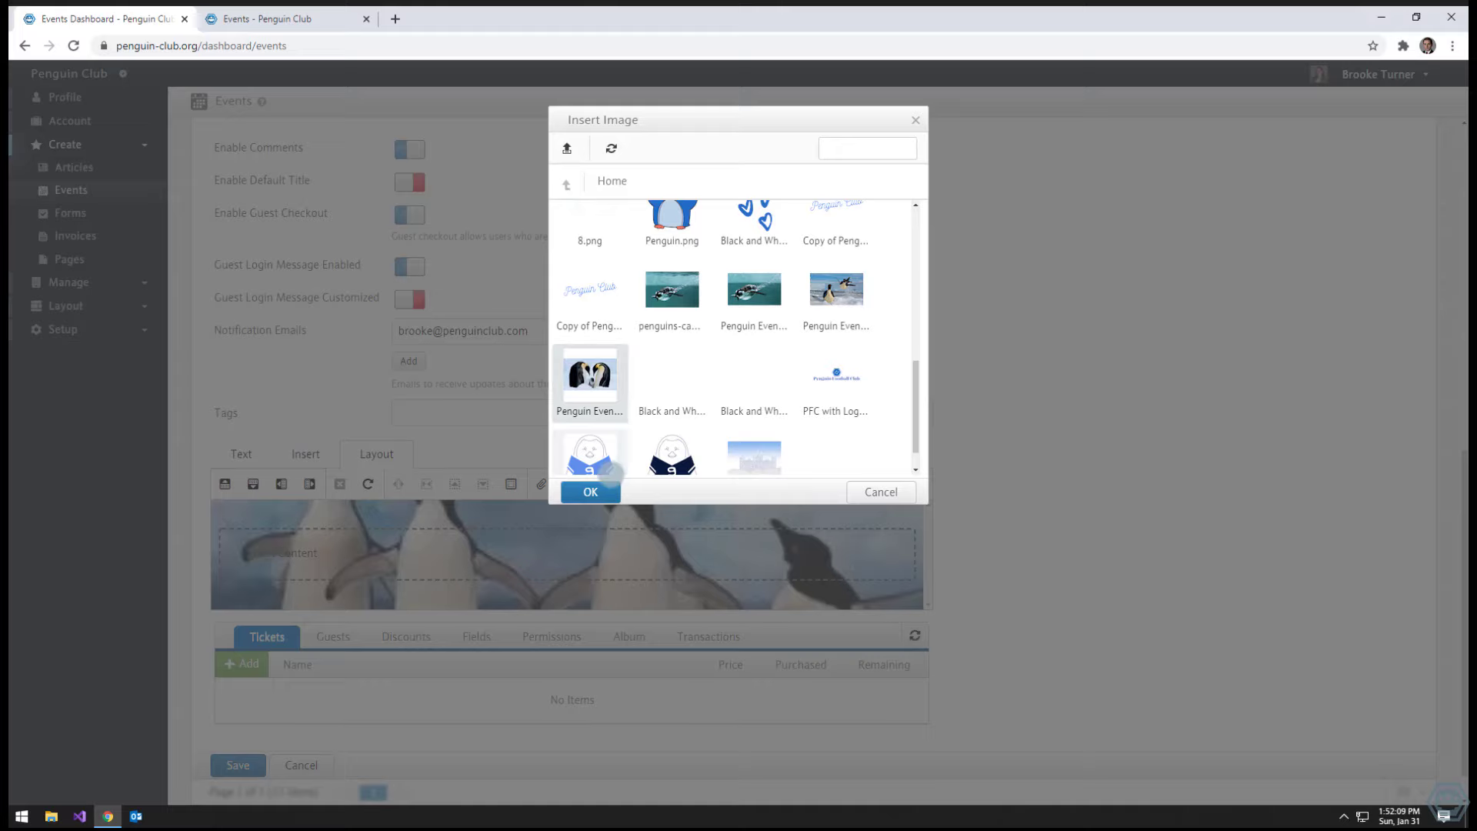
pyautogui.click(590, 492)
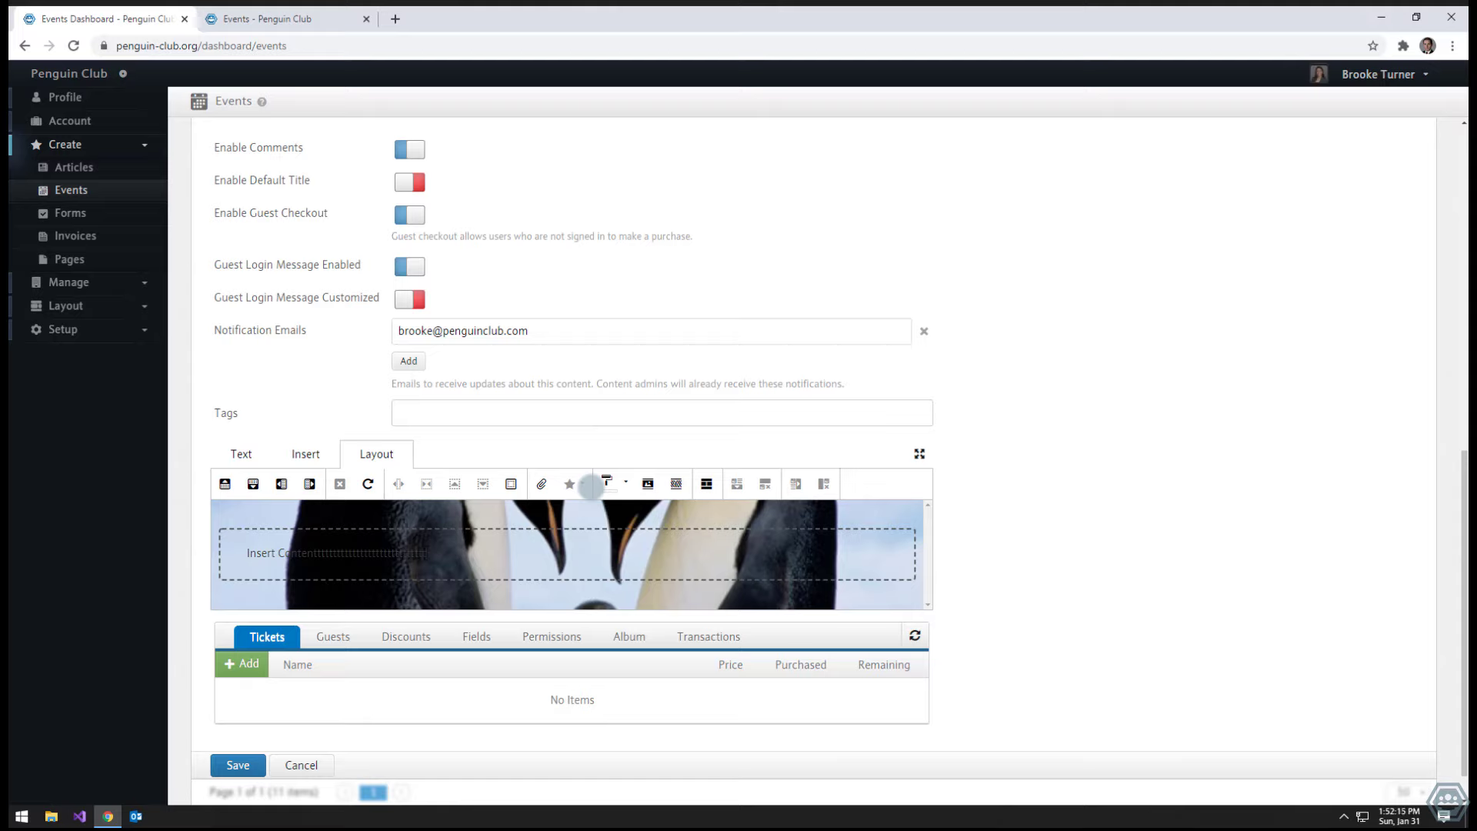
# - Remove stray characters, add blank lines to enlarge the banner, and centre-align its text
pyautogui.press('BackSpace')
pyautogui.press('BackSpace')
pyautogui.press('BackSpace')
pyautogui.press('BackSpace')
pyautogui.press('BackSpace')
pyautogui.press('BackSpace')
pyautogui.press('BackSpace')
pyautogui.press('BackSpace')
pyautogui.press('BackSpace')
pyautogui.press('BackSpace')
pyautogui.press('BackSpace')
pyautogui.press('BackSpace')
pyautogui.press('BackSpace')
pyautogui.press('BackSpace')
pyautogui.press('BackSpace')
pyautogui.press('BackSpace')
pyautogui.press('BackSpace')
pyautogui.press('BackSpace')
pyautogui.press('BackSpace')
pyautogui.press('BackSpace')
pyautogui.press('Return')
pyautogui.press('Return')
pyautogui.press('Return')
pyautogui.press('Return')
pyautogui.press('Return')
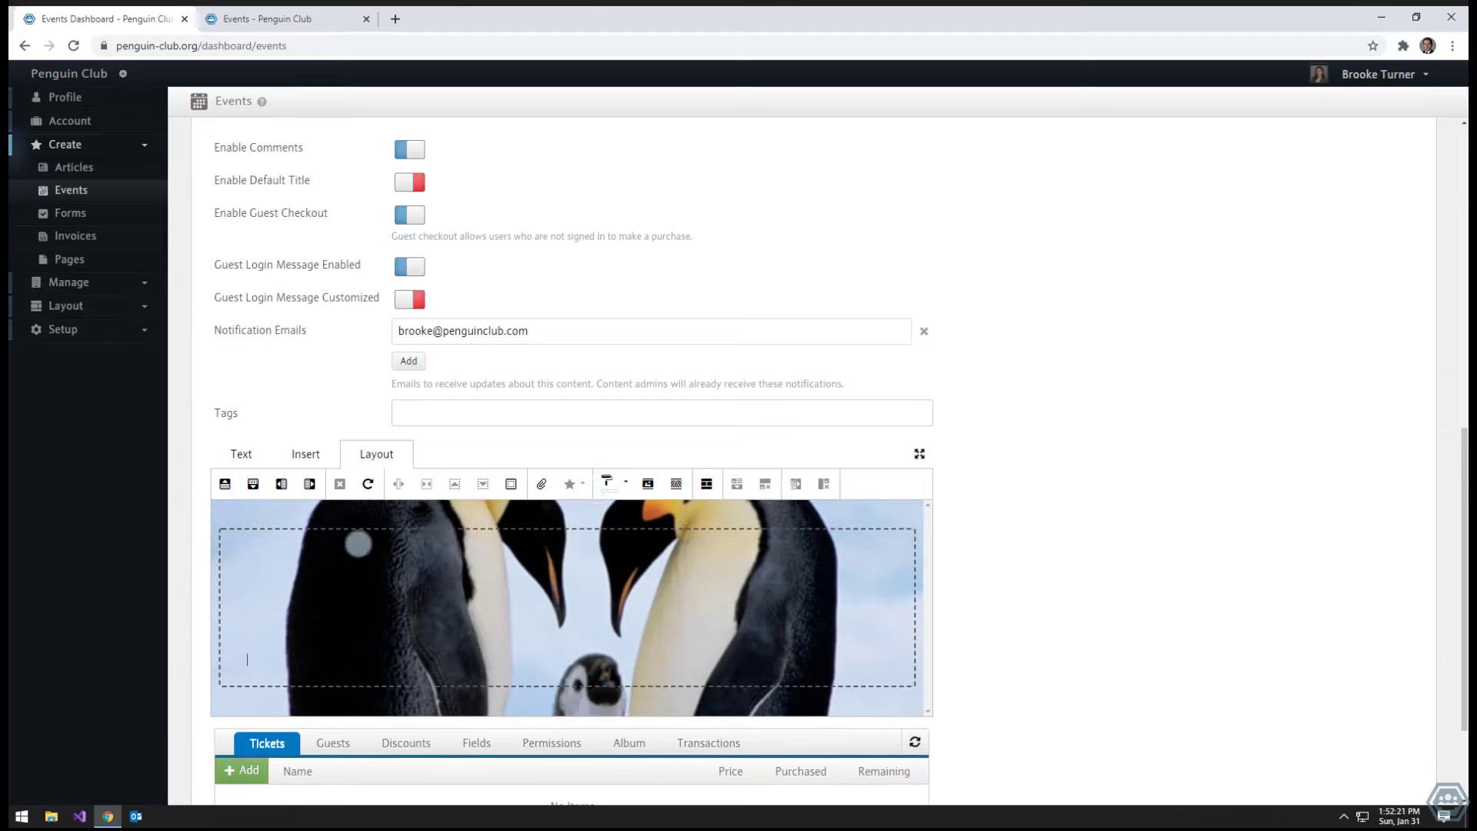
pyautogui.click(238, 450)
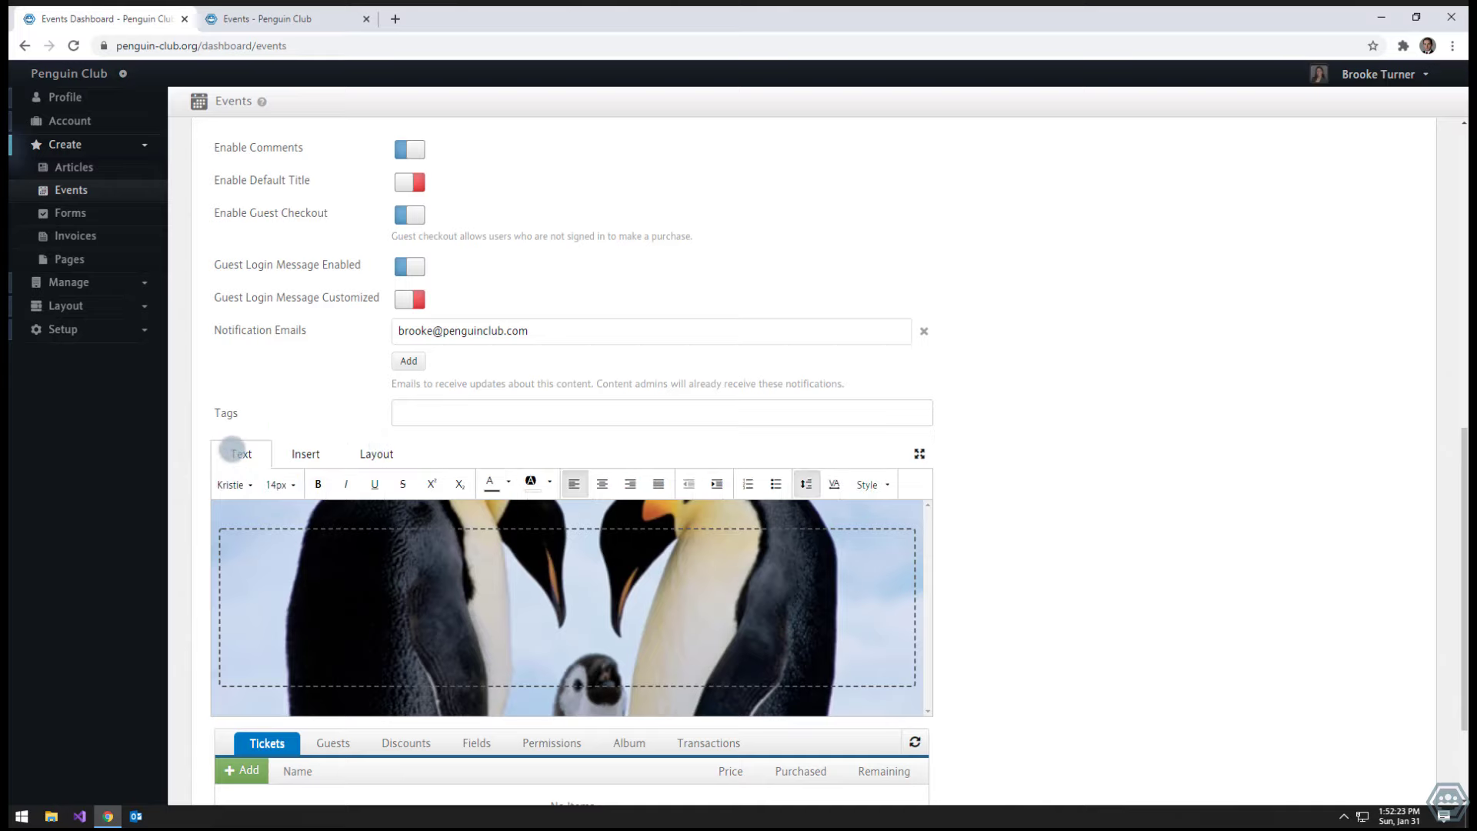
pyautogui.click(603, 483)
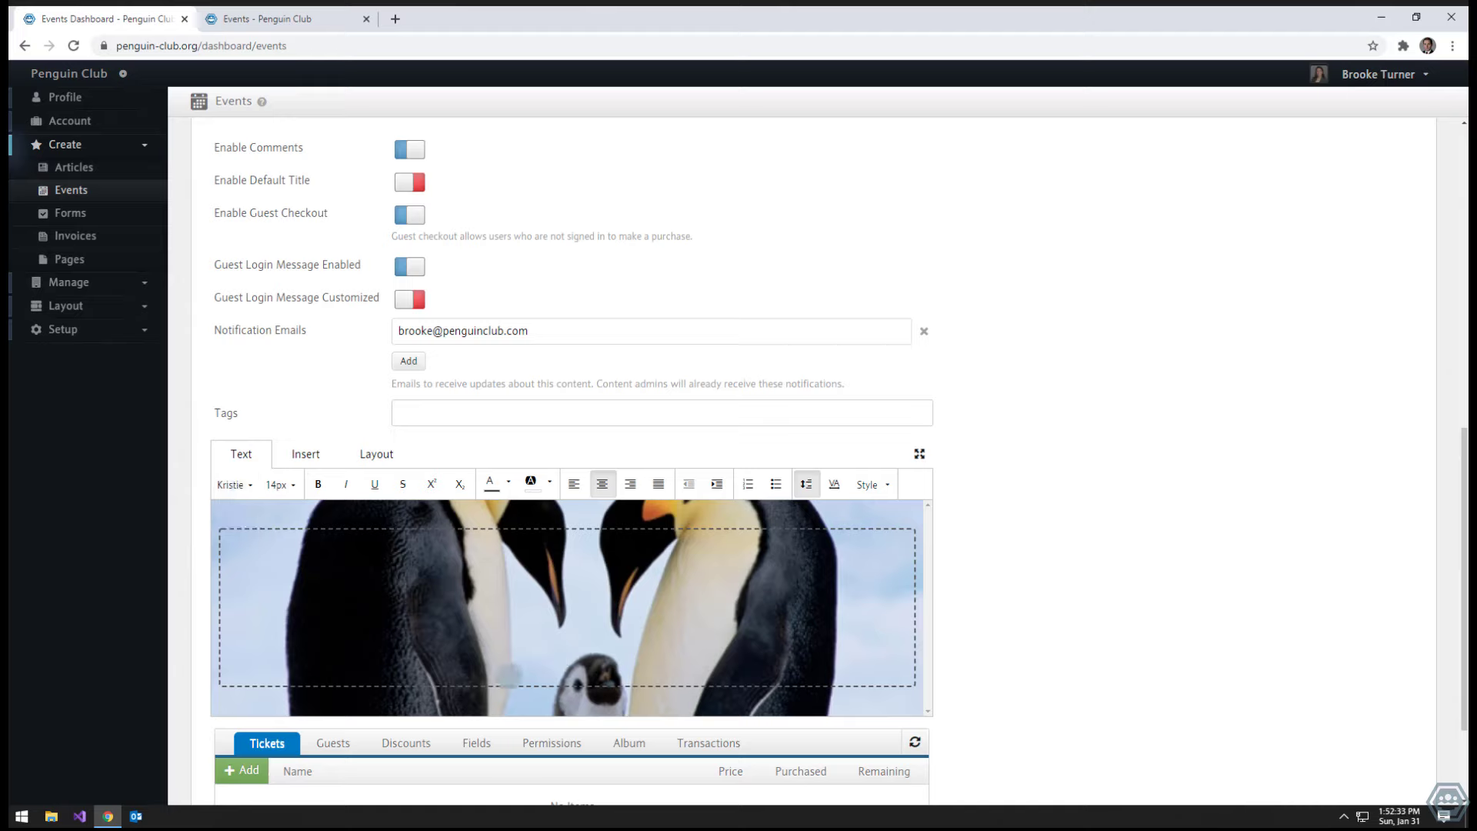
pyautogui.click(567, 660)
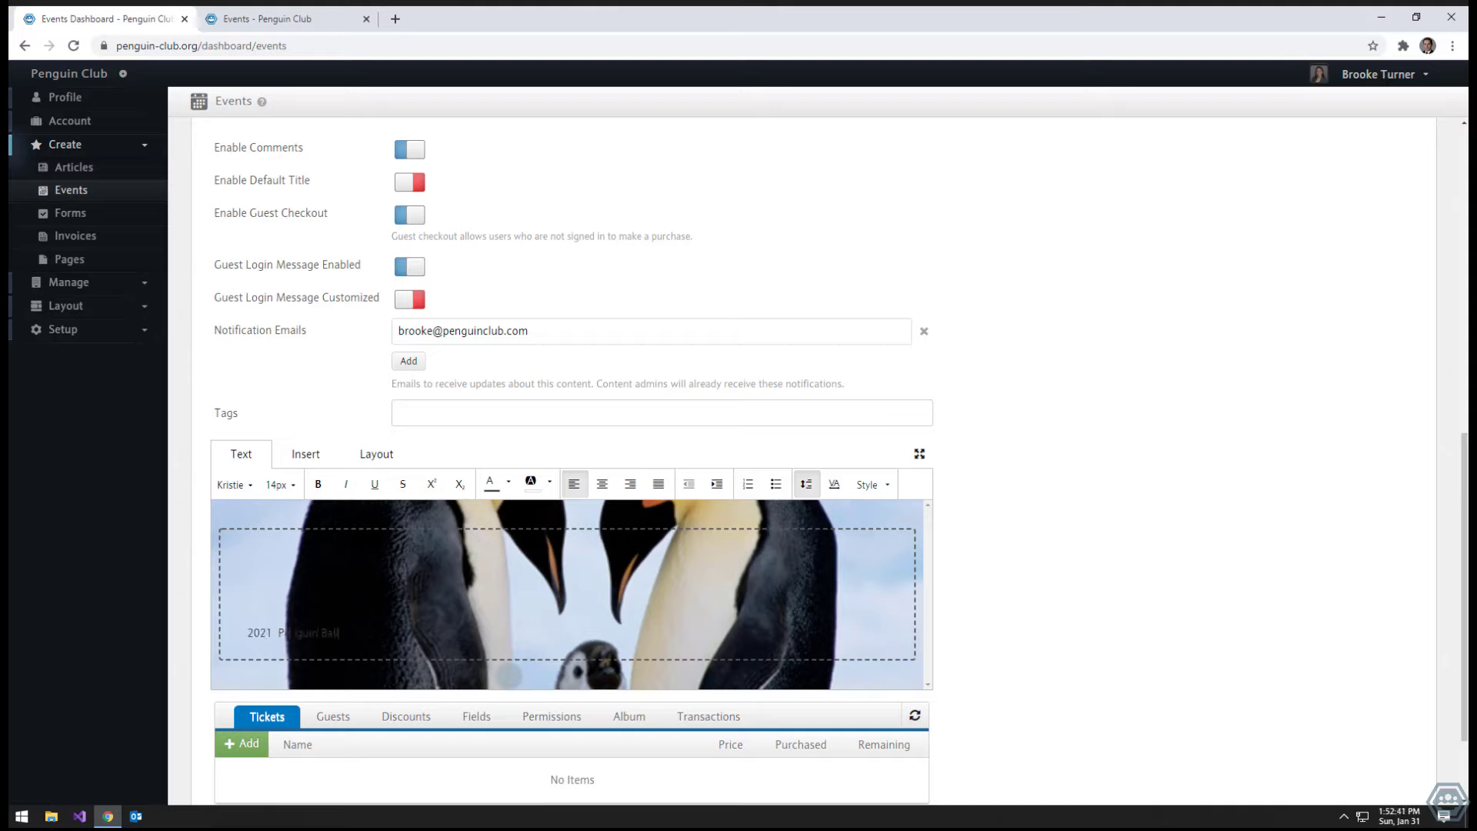
# - Make the heading white, Impact font, 50px, centred over the penguin banner
pyautogui.hotkey('ctrl', 'a')
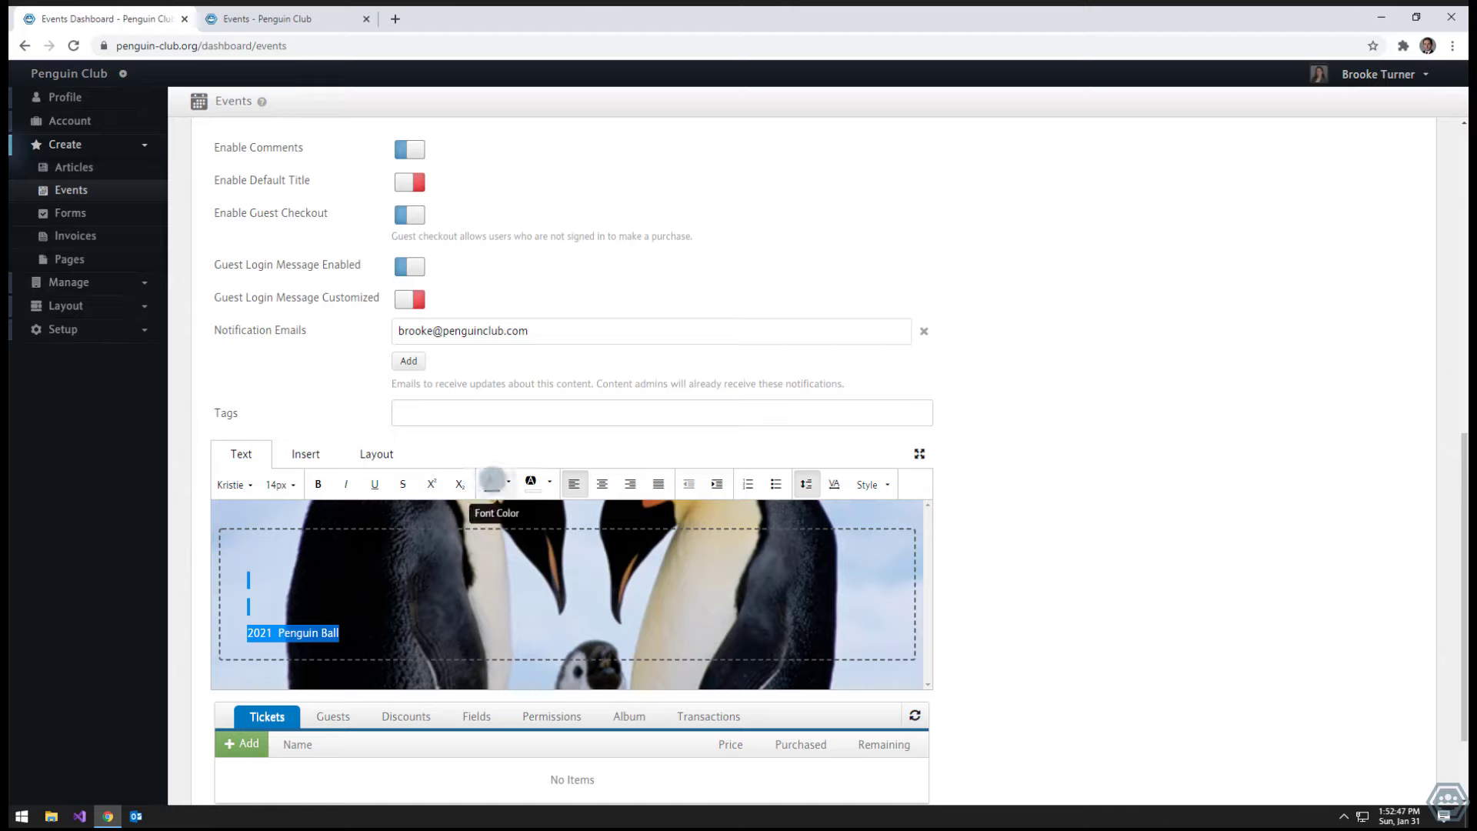
pyautogui.click(508, 482)
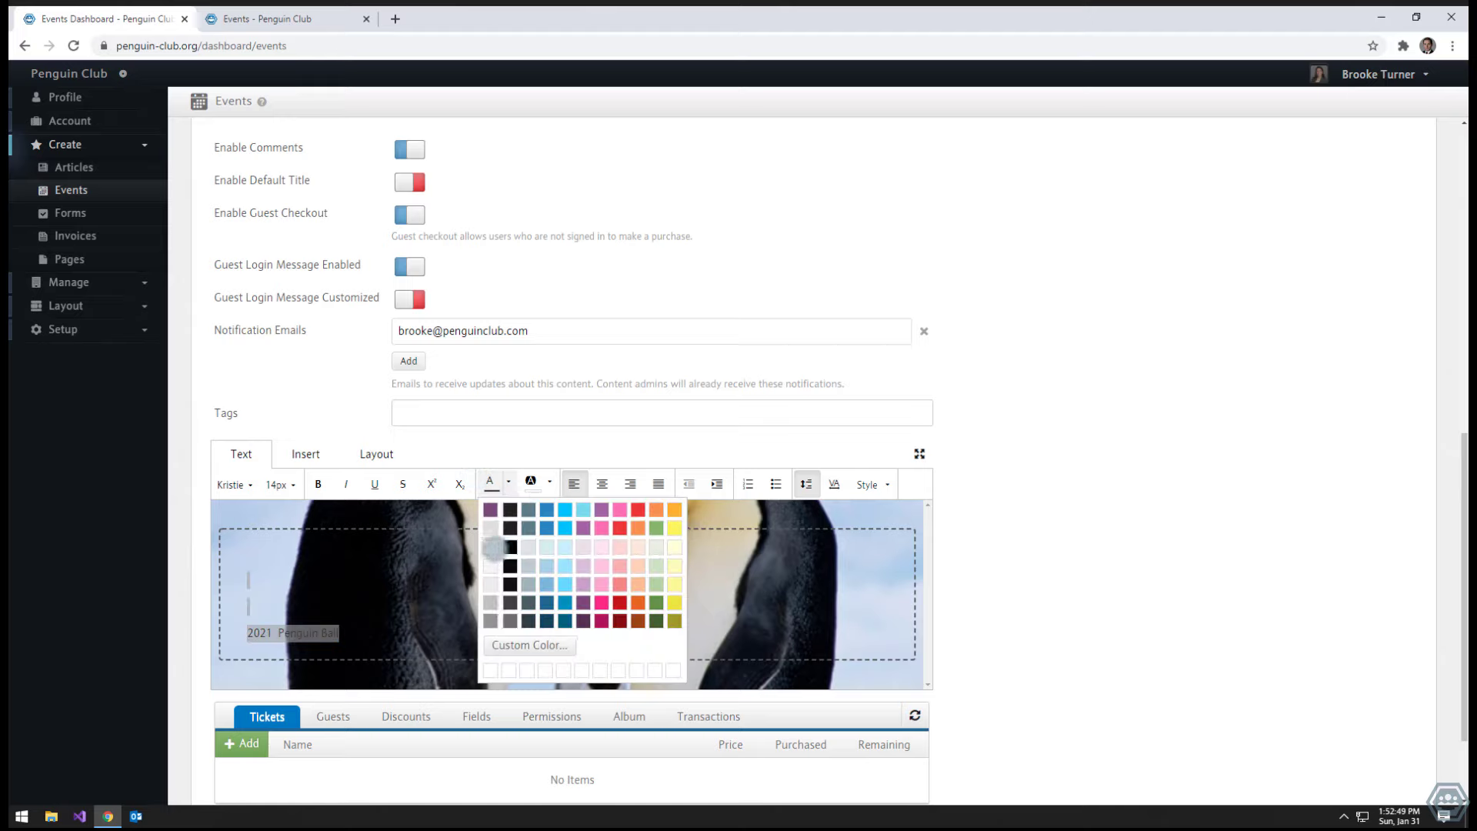
pyautogui.click(493, 547)
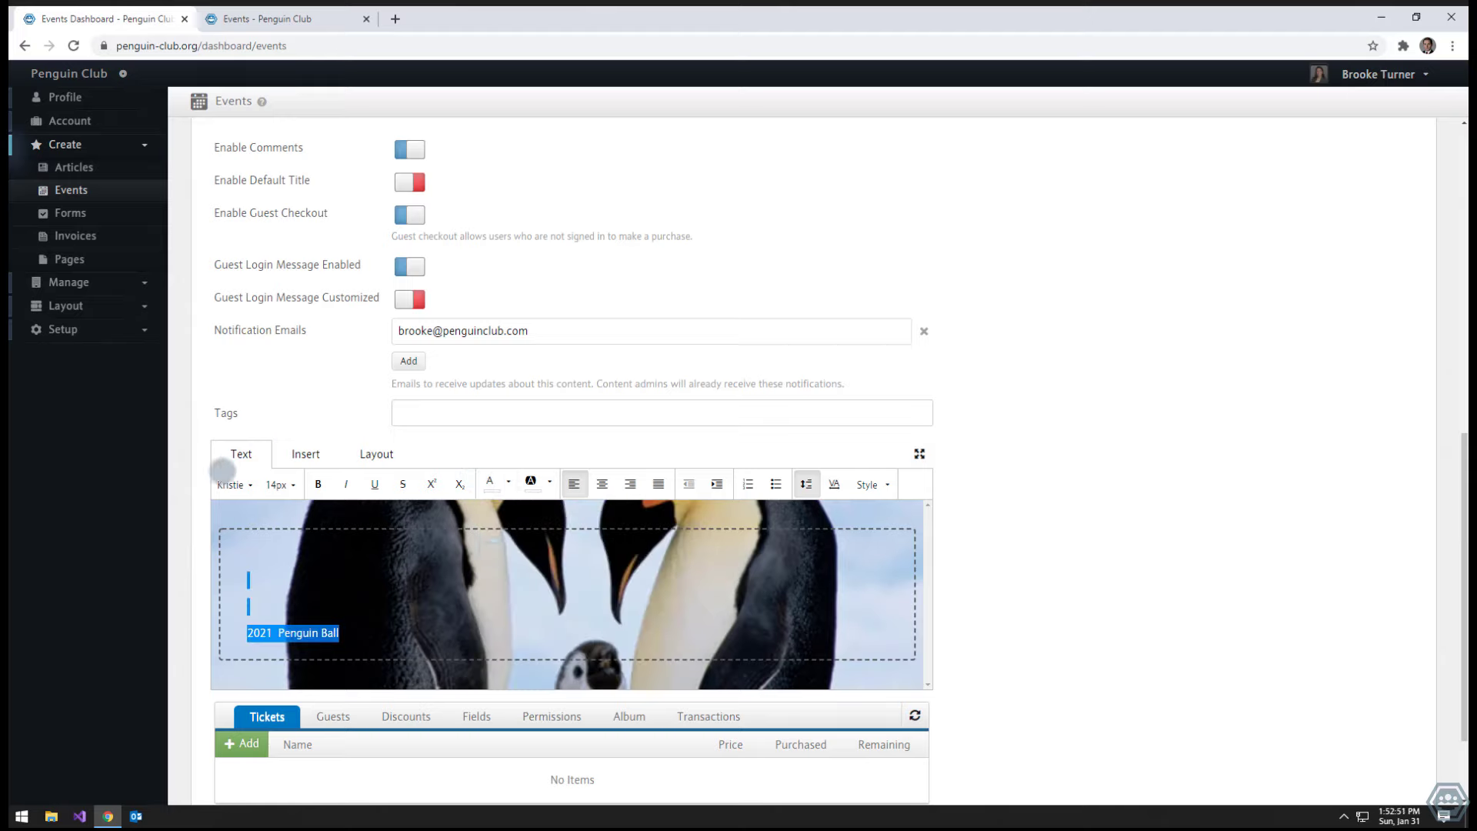
pyautogui.click(235, 479)
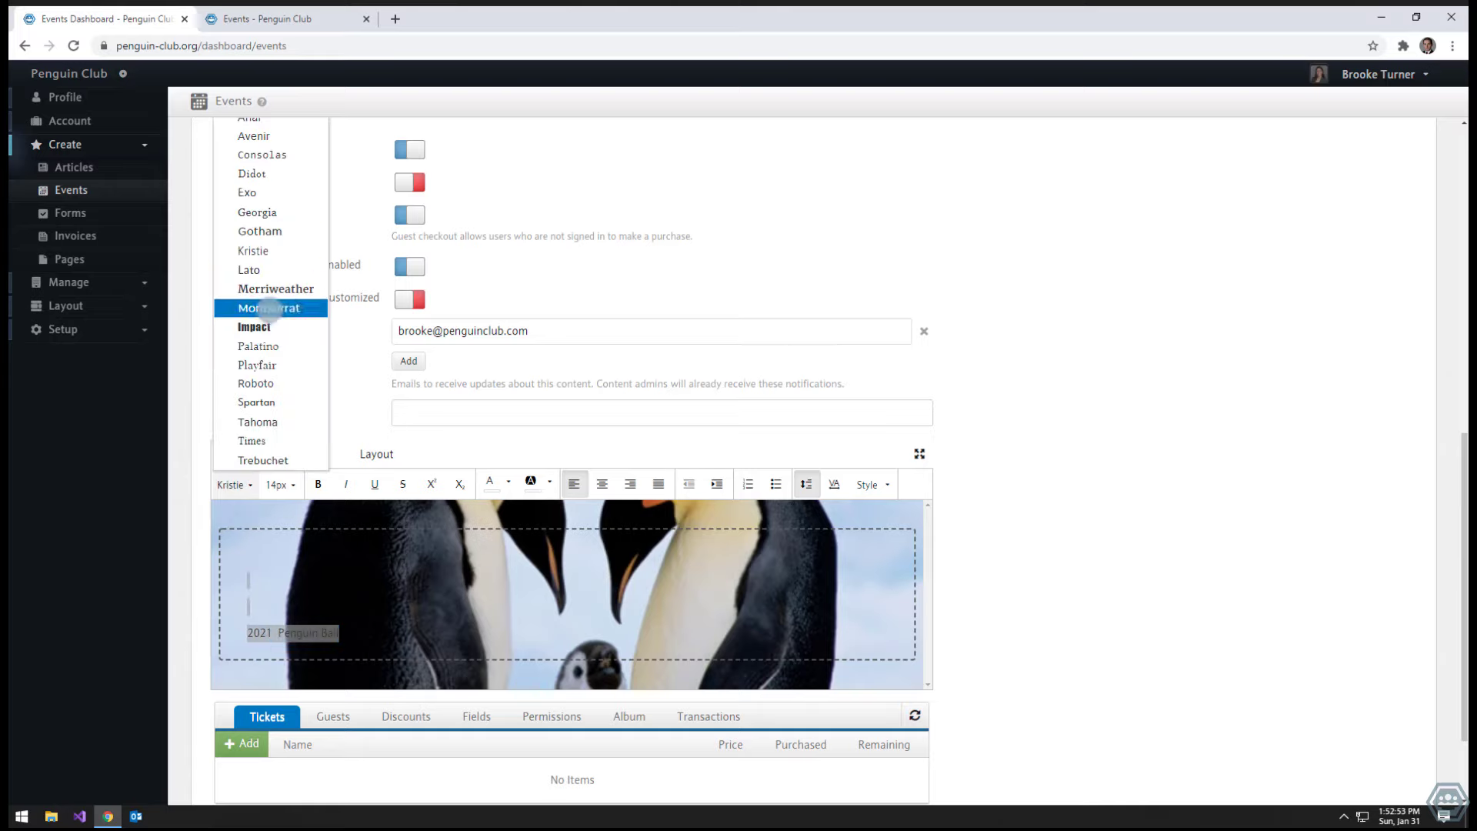
pyautogui.click(254, 327)
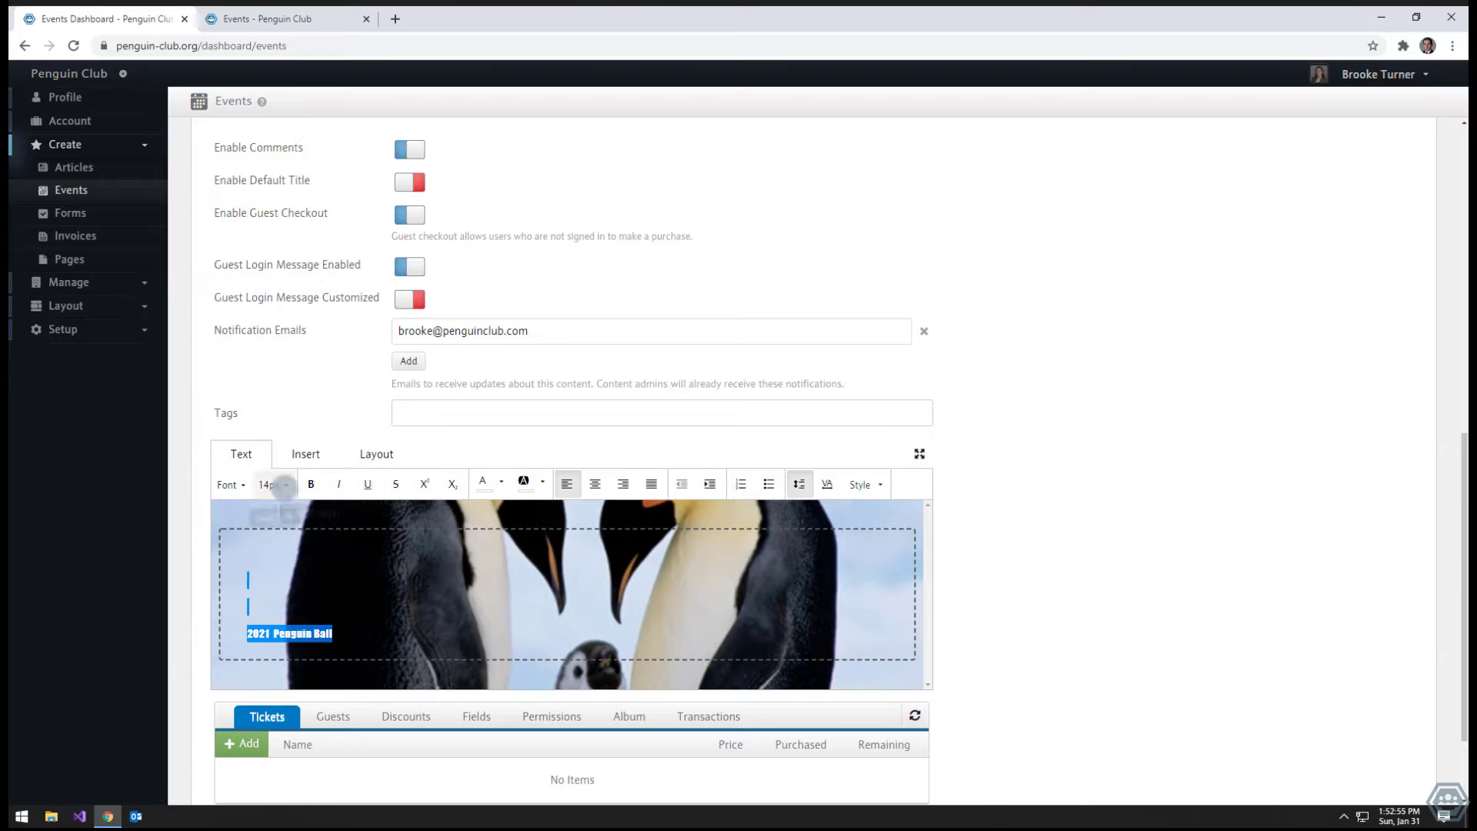
pyautogui.click(275, 483)
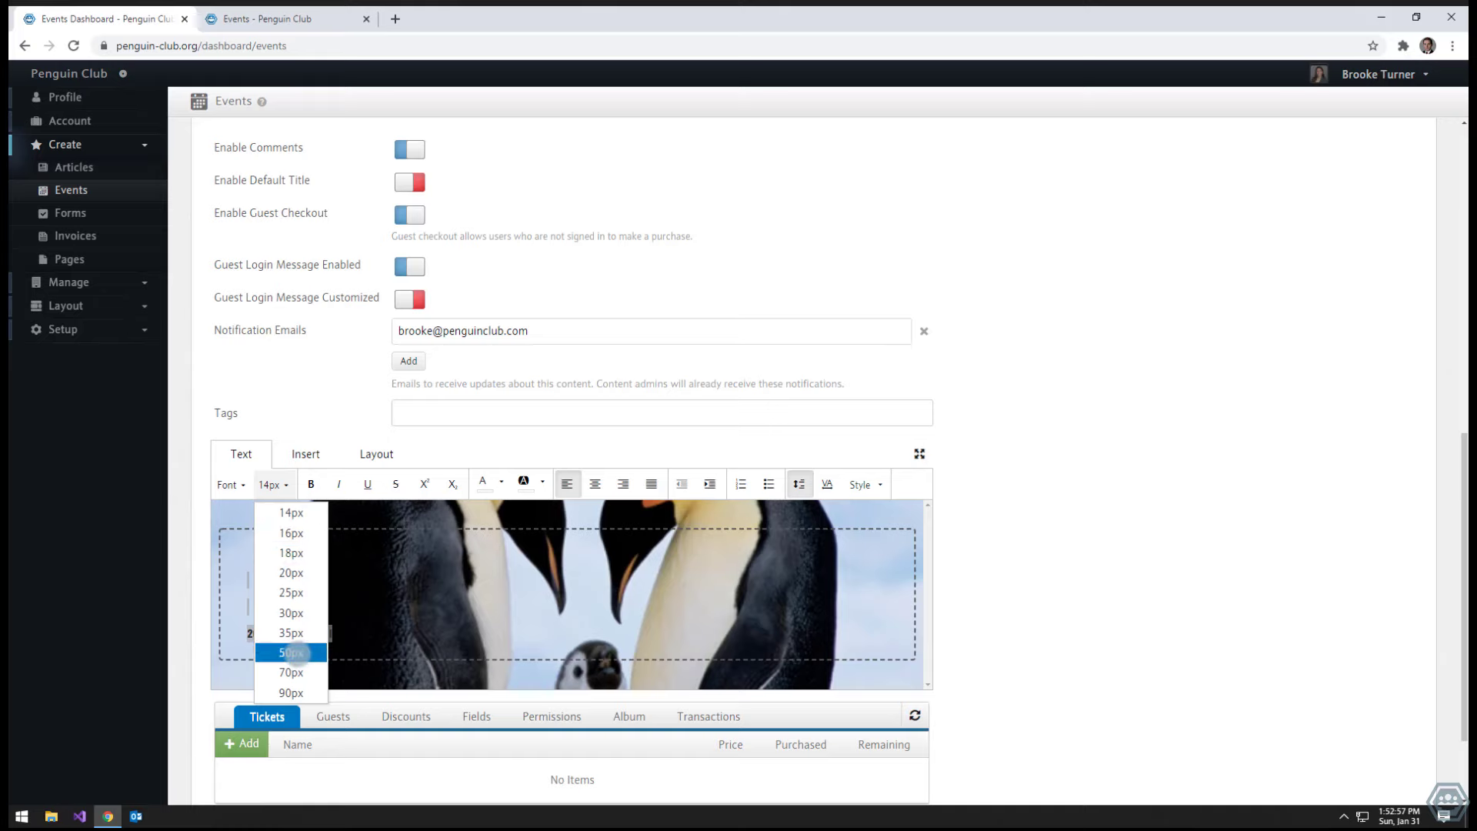
pyautogui.click(296, 652)
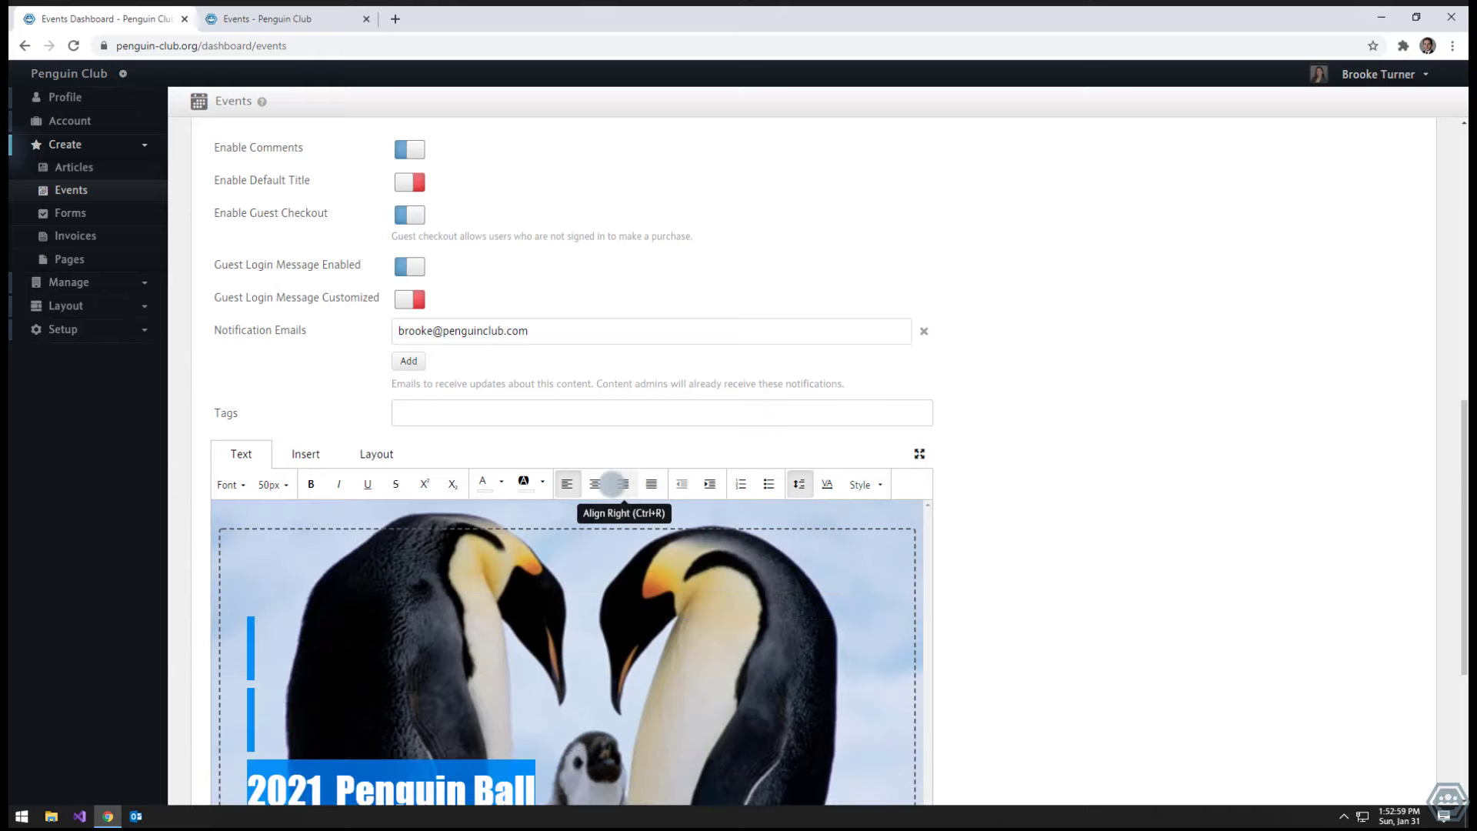
pyautogui.click(596, 483)
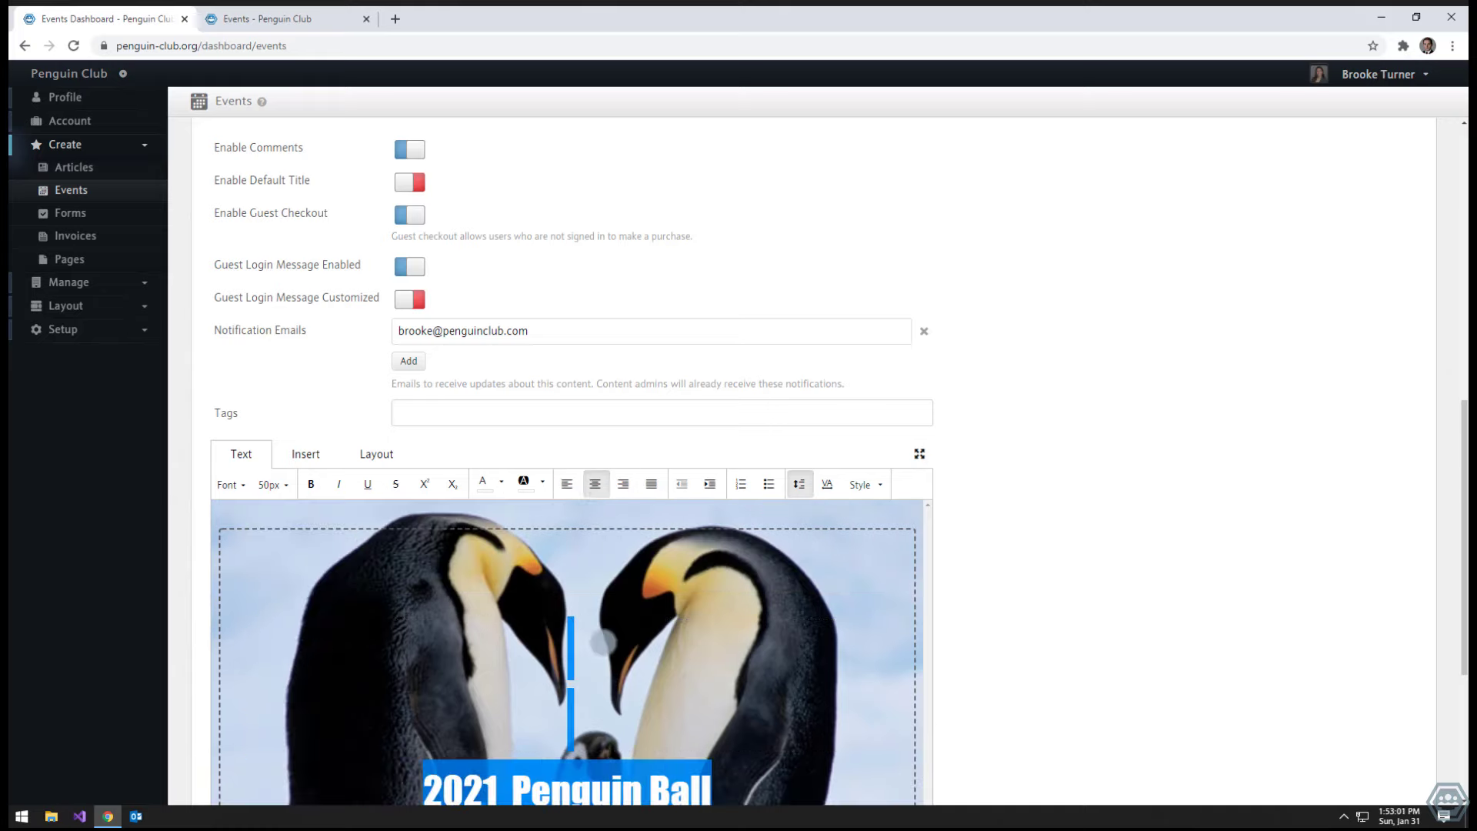
pyautogui.click(604, 641)
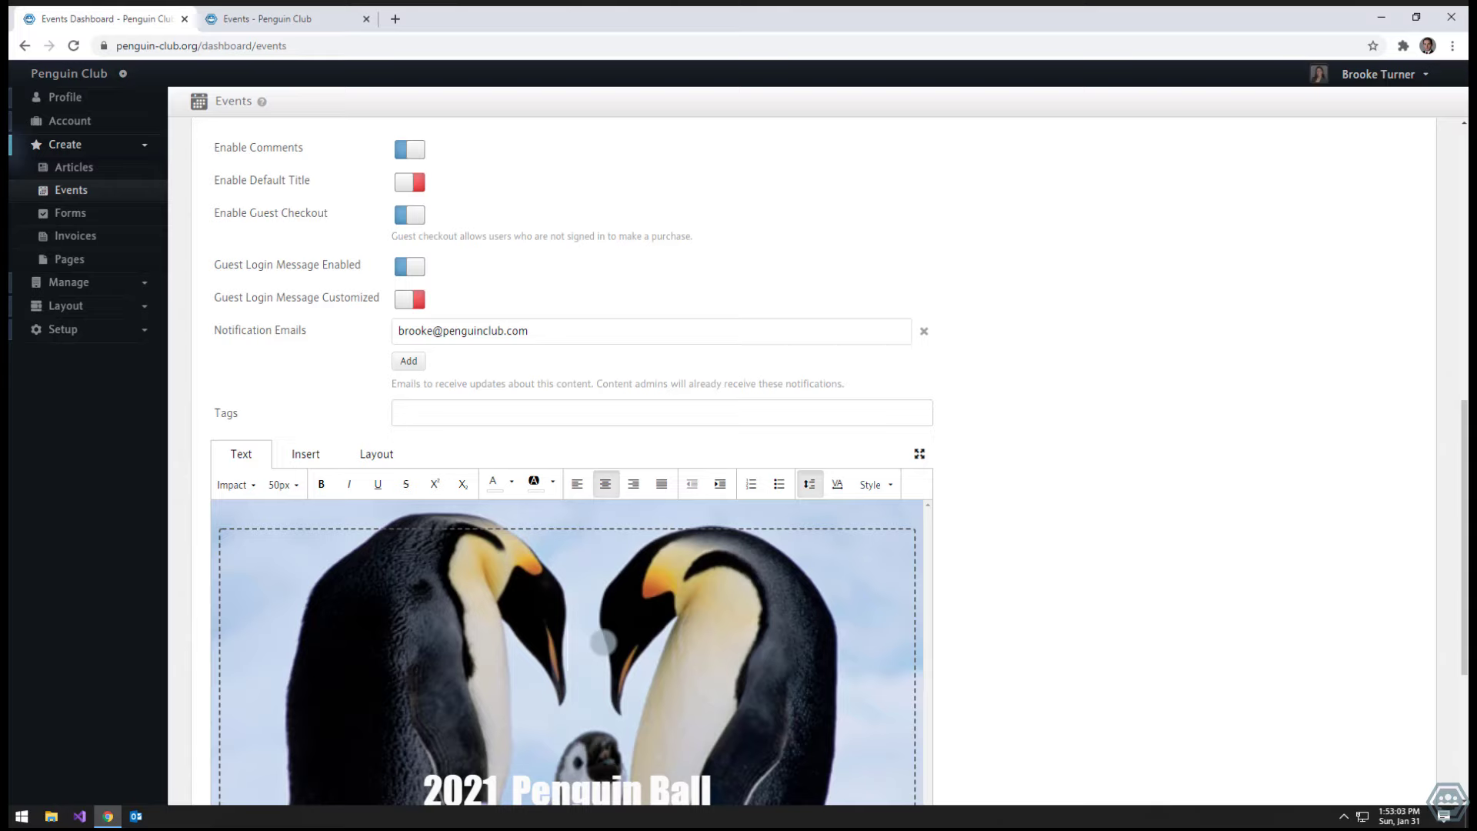
pyautogui.scroll(-1, 604, 641)
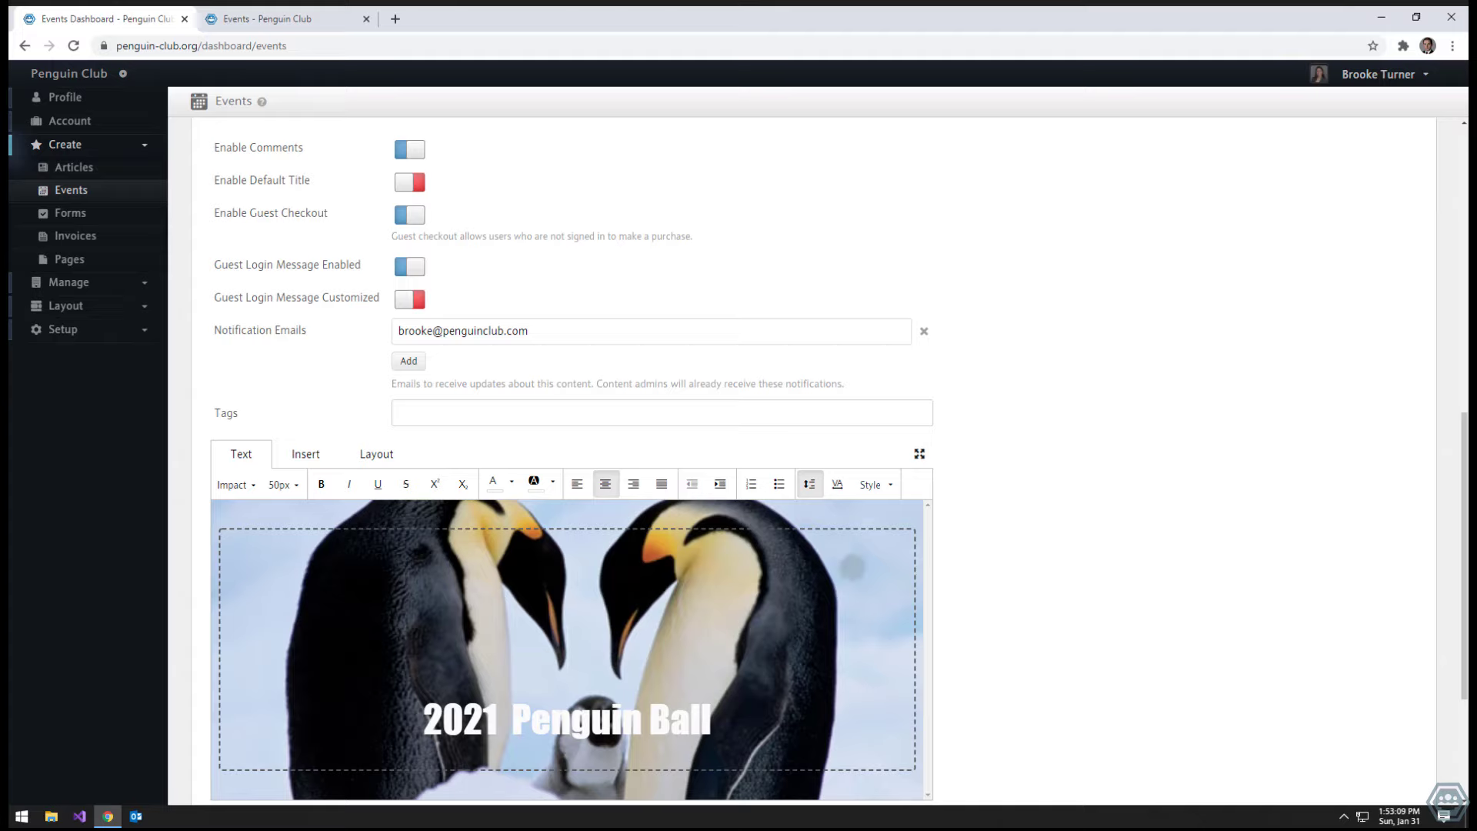
pyautogui.scroll(1, 1227, 569)
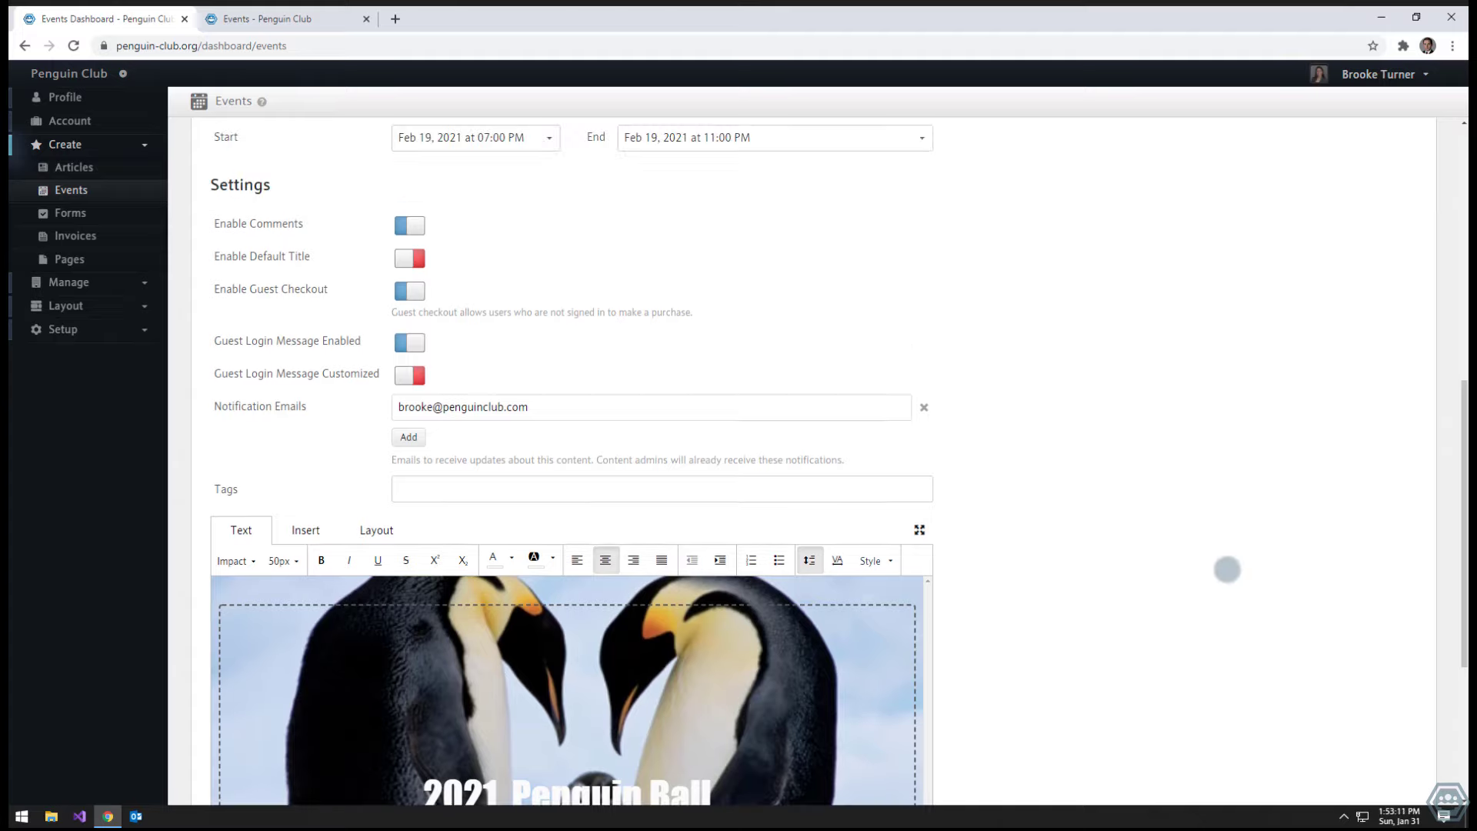
pyautogui.scroll(-4, 1227, 569)
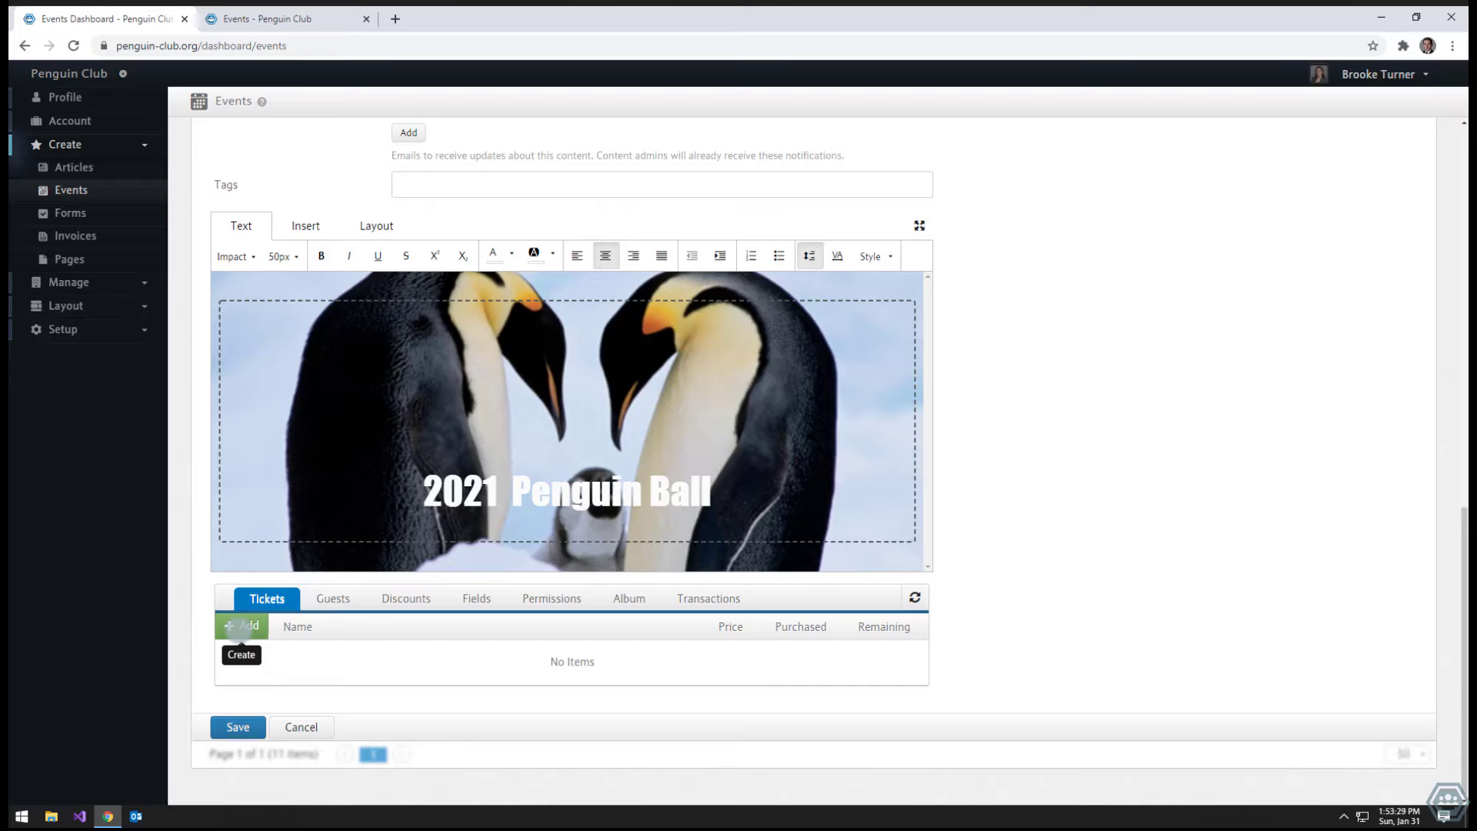
# - Add a General Admission ticket with quantity 50 and price $100.00
pyautogui.click(235, 627)
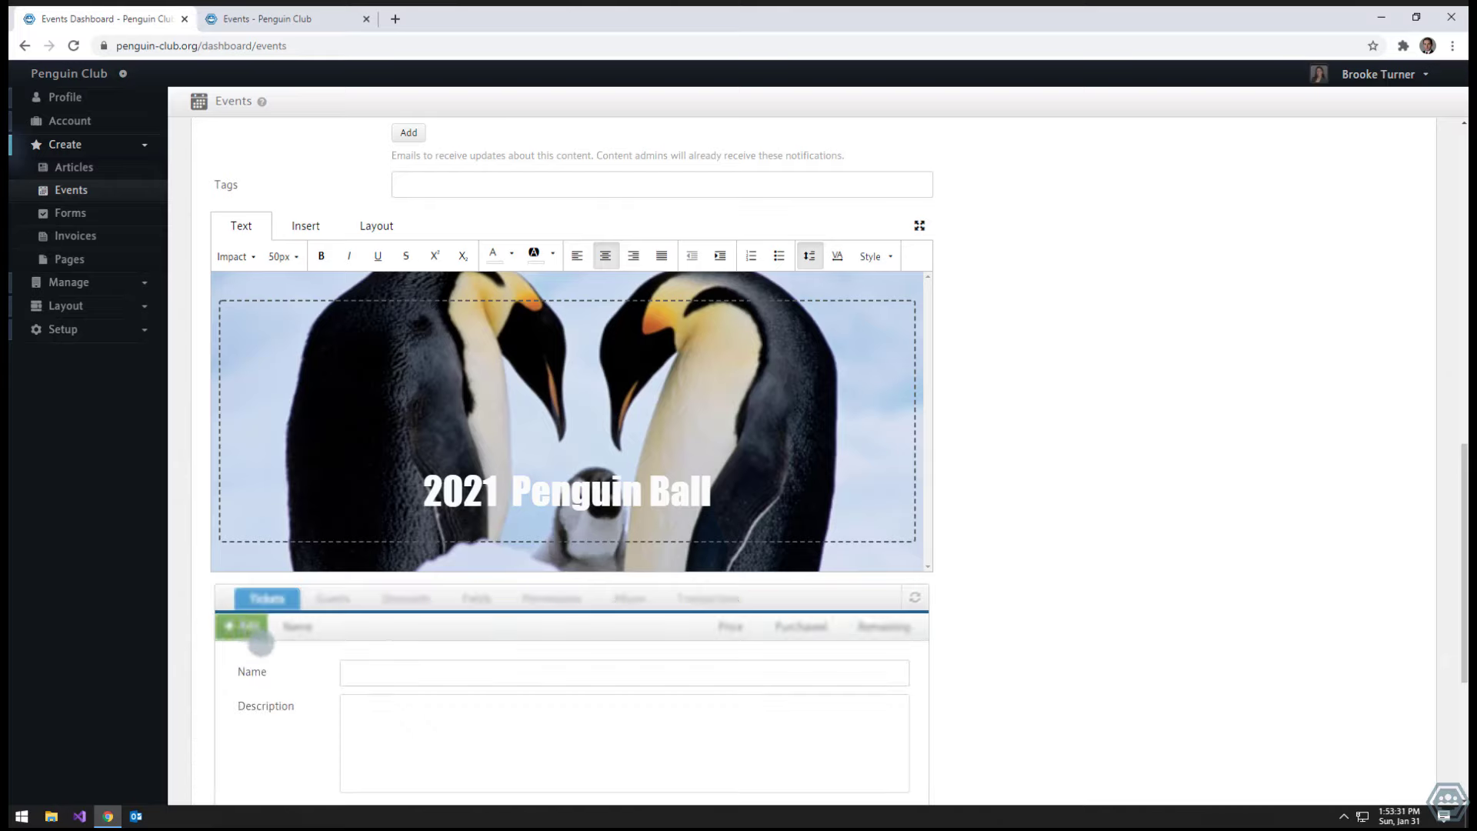
pyautogui.scroll(-4, 1048, 612)
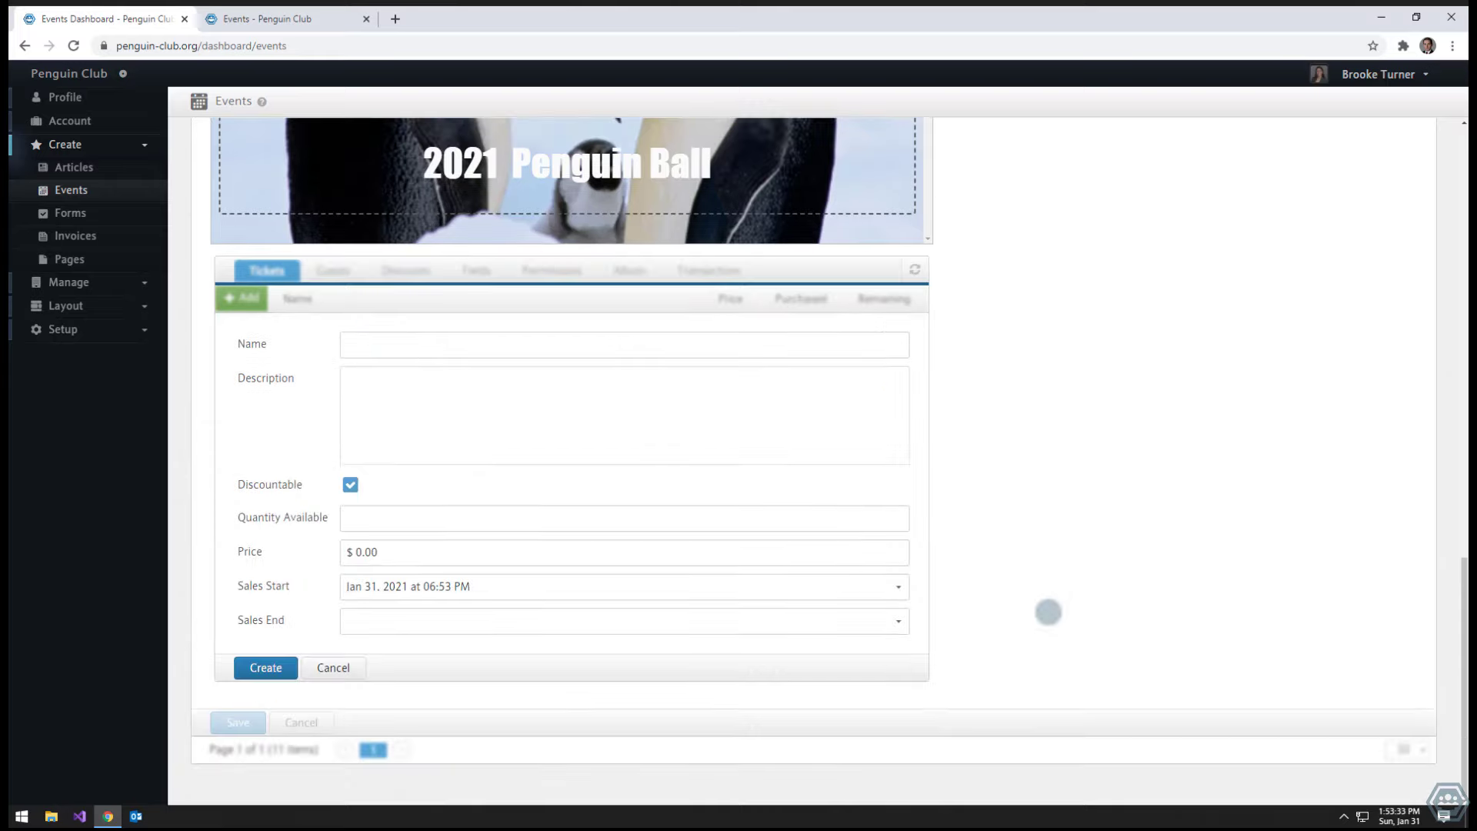
pyautogui.click(349, 343)
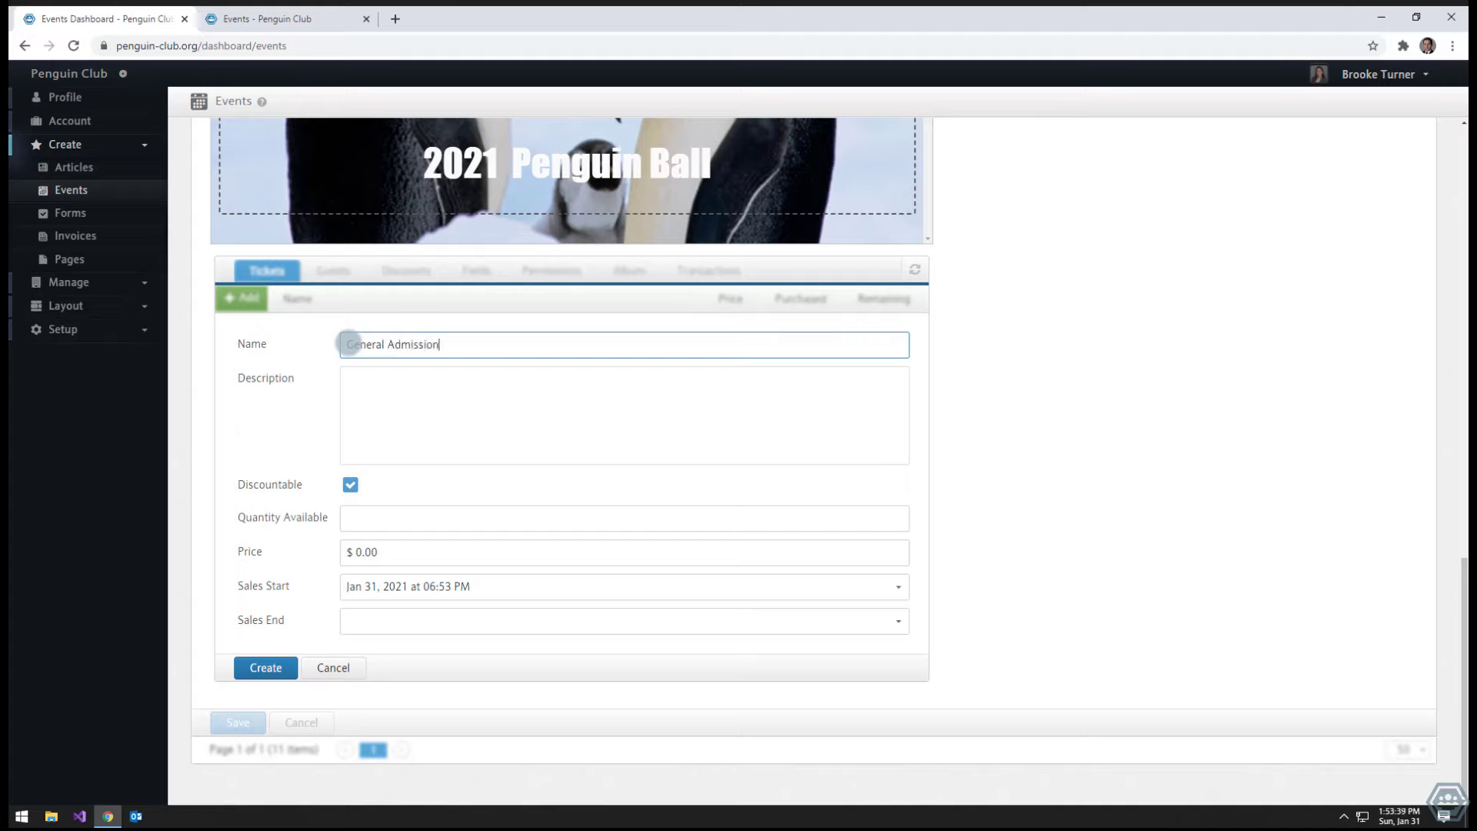
pyautogui.click(385, 384)
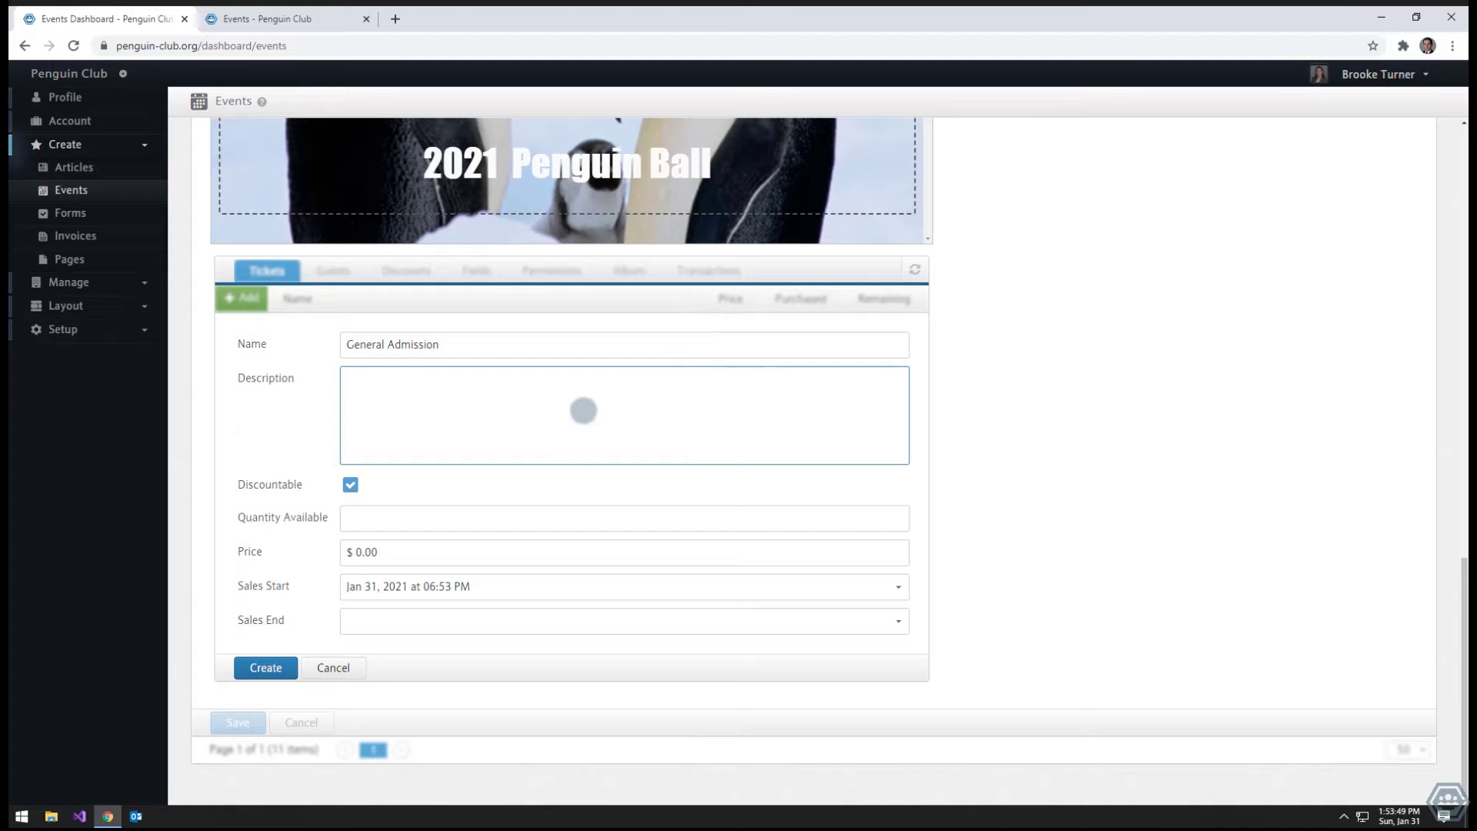
pyautogui.click(351, 516)
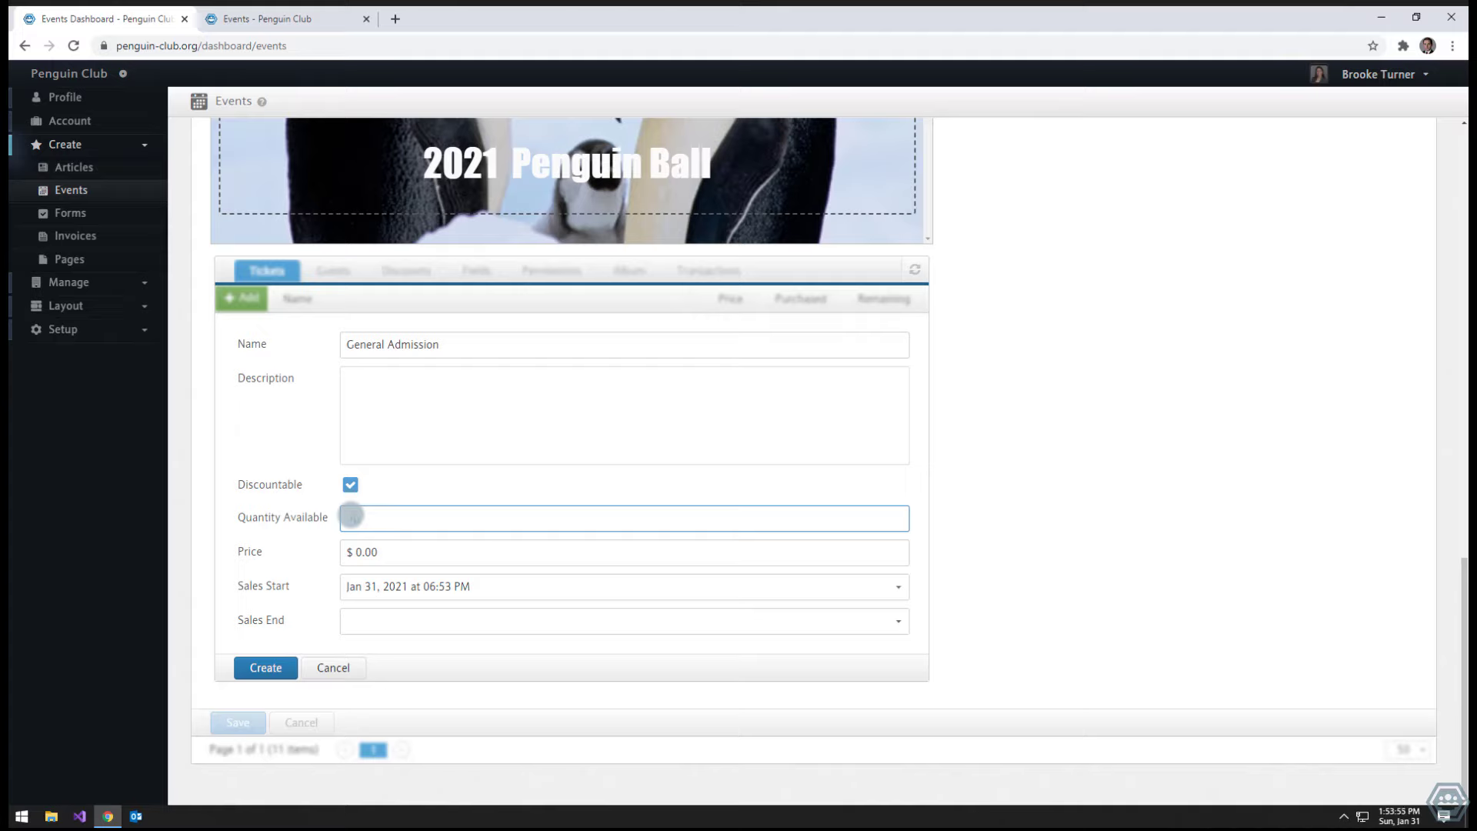
pyautogui.write('50')
pyautogui.click(360, 551)
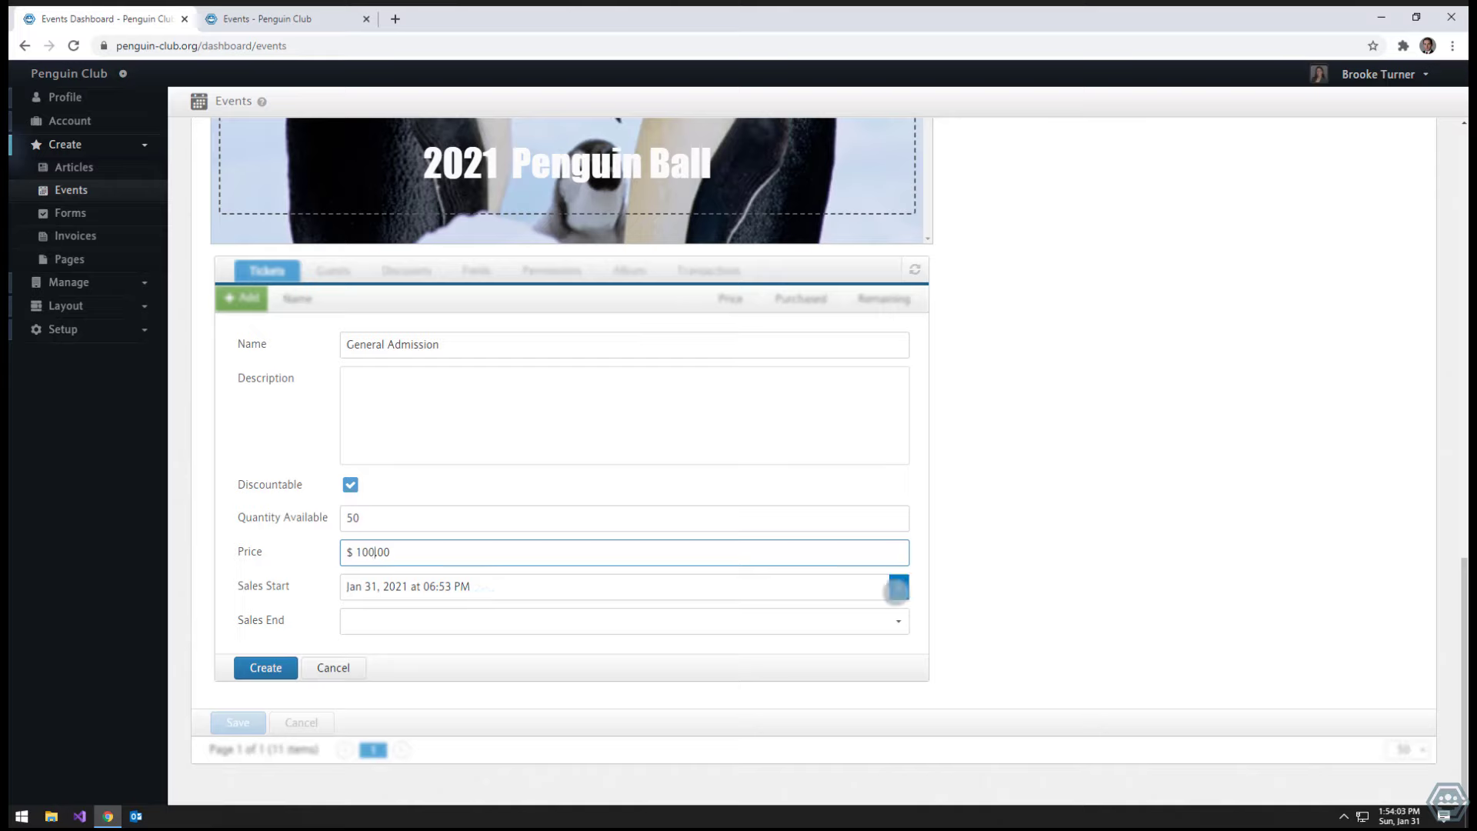
# - Set ticket sales to start Jan 31, 2021 at 11:00 PM
pyautogui.click(897, 589)
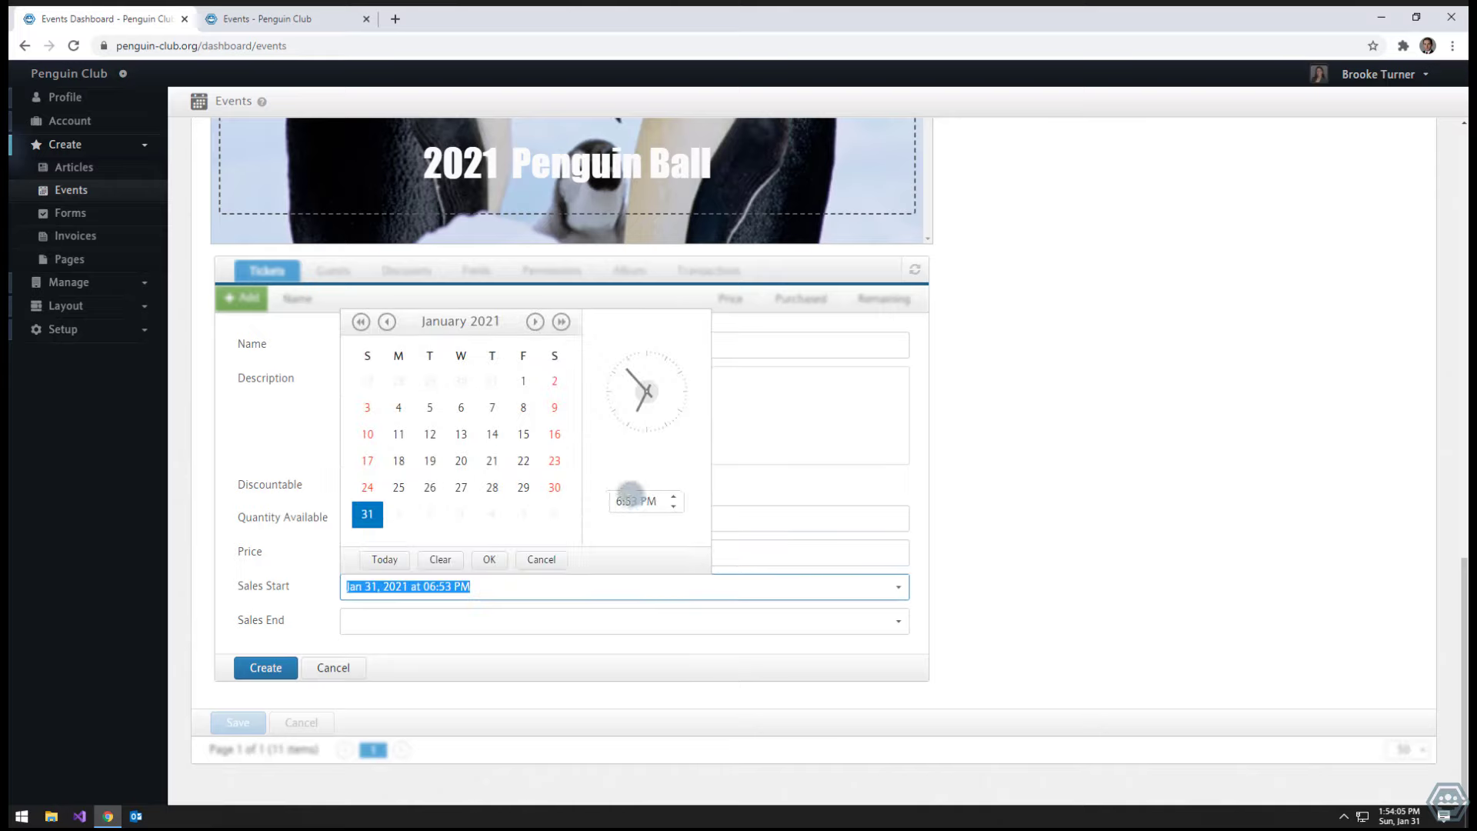
pyautogui.click(622, 500)
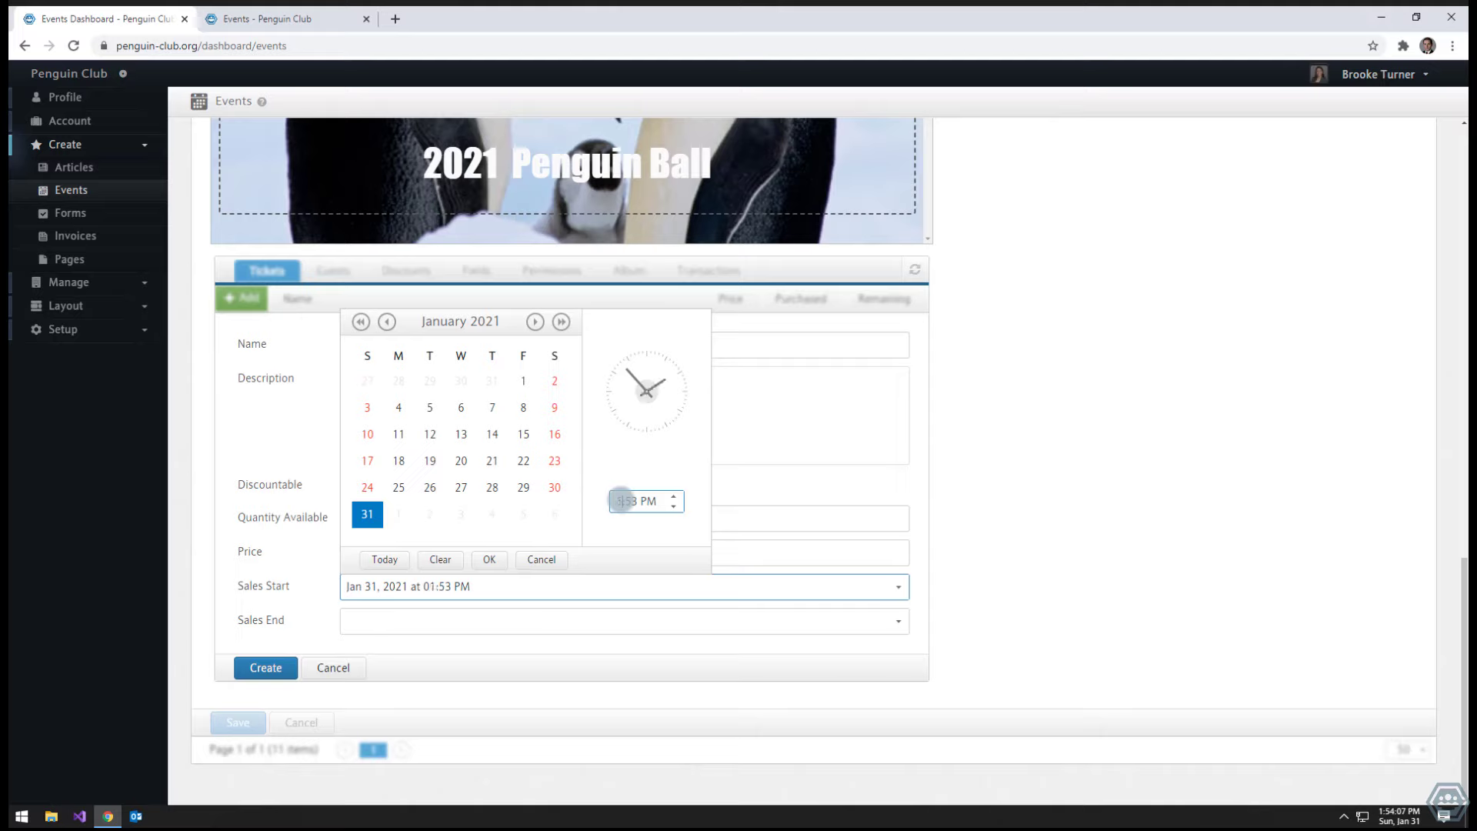
pyautogui.write('11:00')
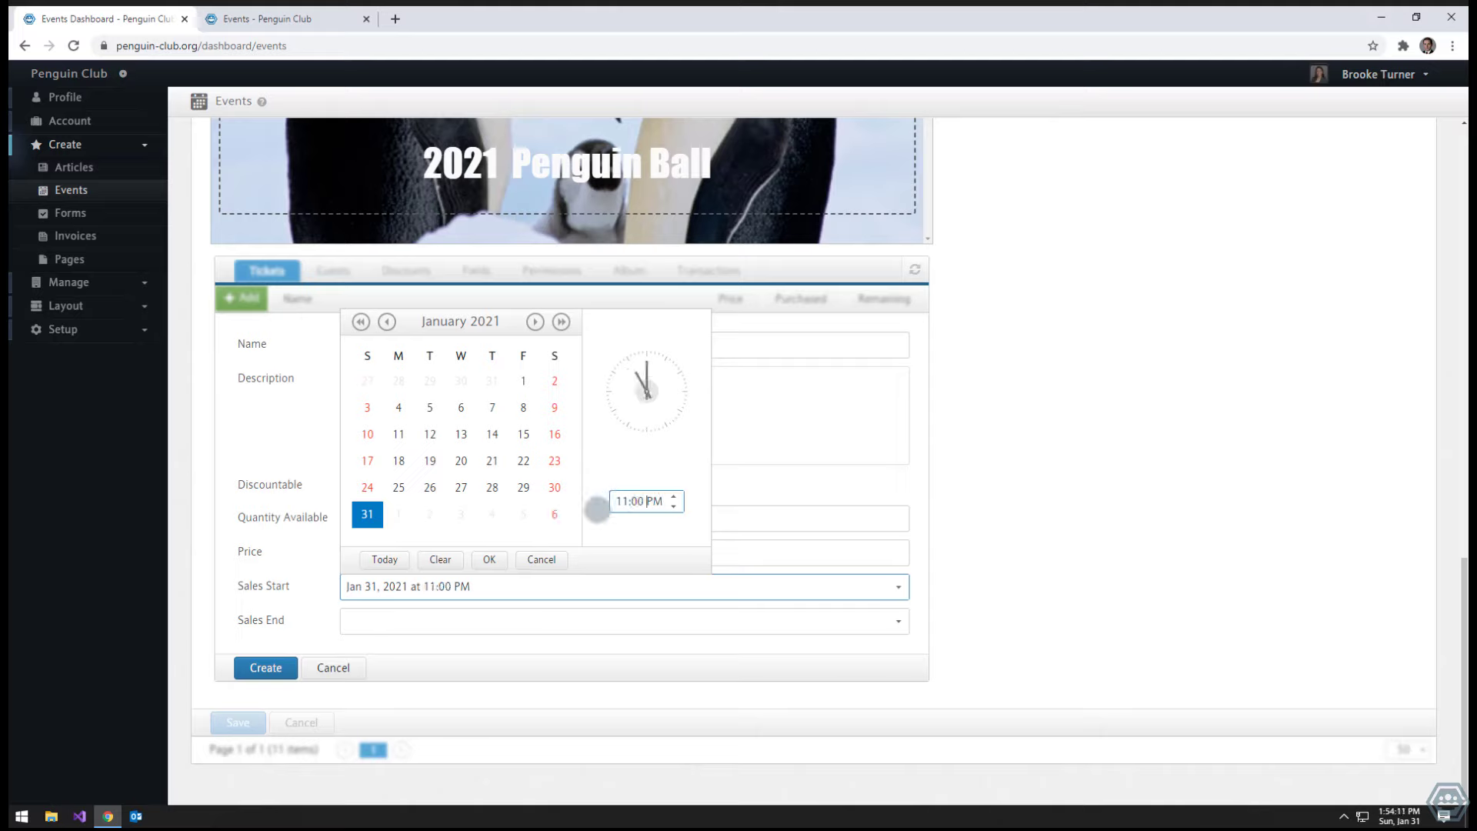
pyautogui.click(490, 557)
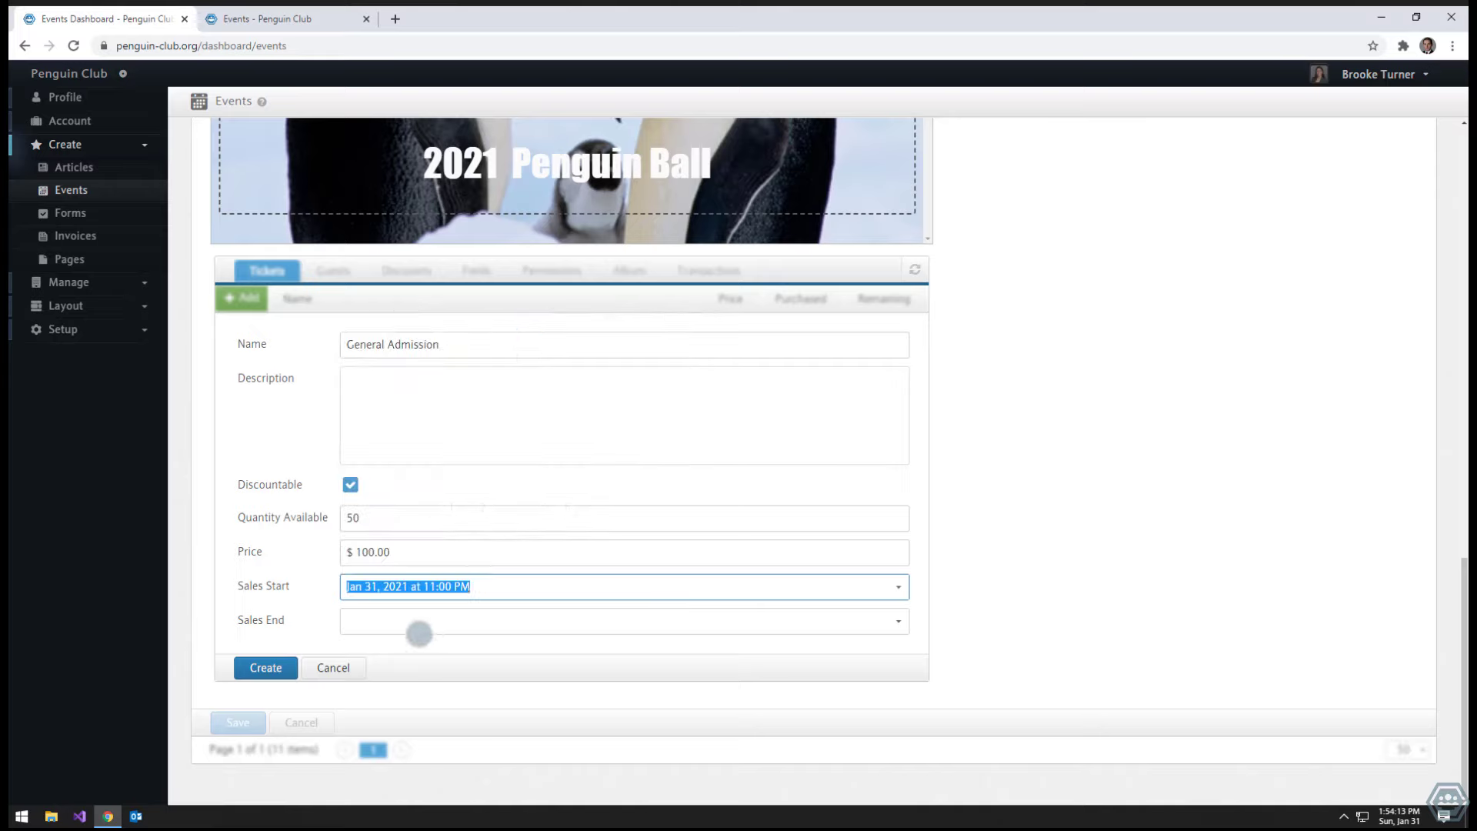
# - End ticket sales Feb 18, 2021 at 12:00 AM and create the ticket
pyautogui.click(418, 626)
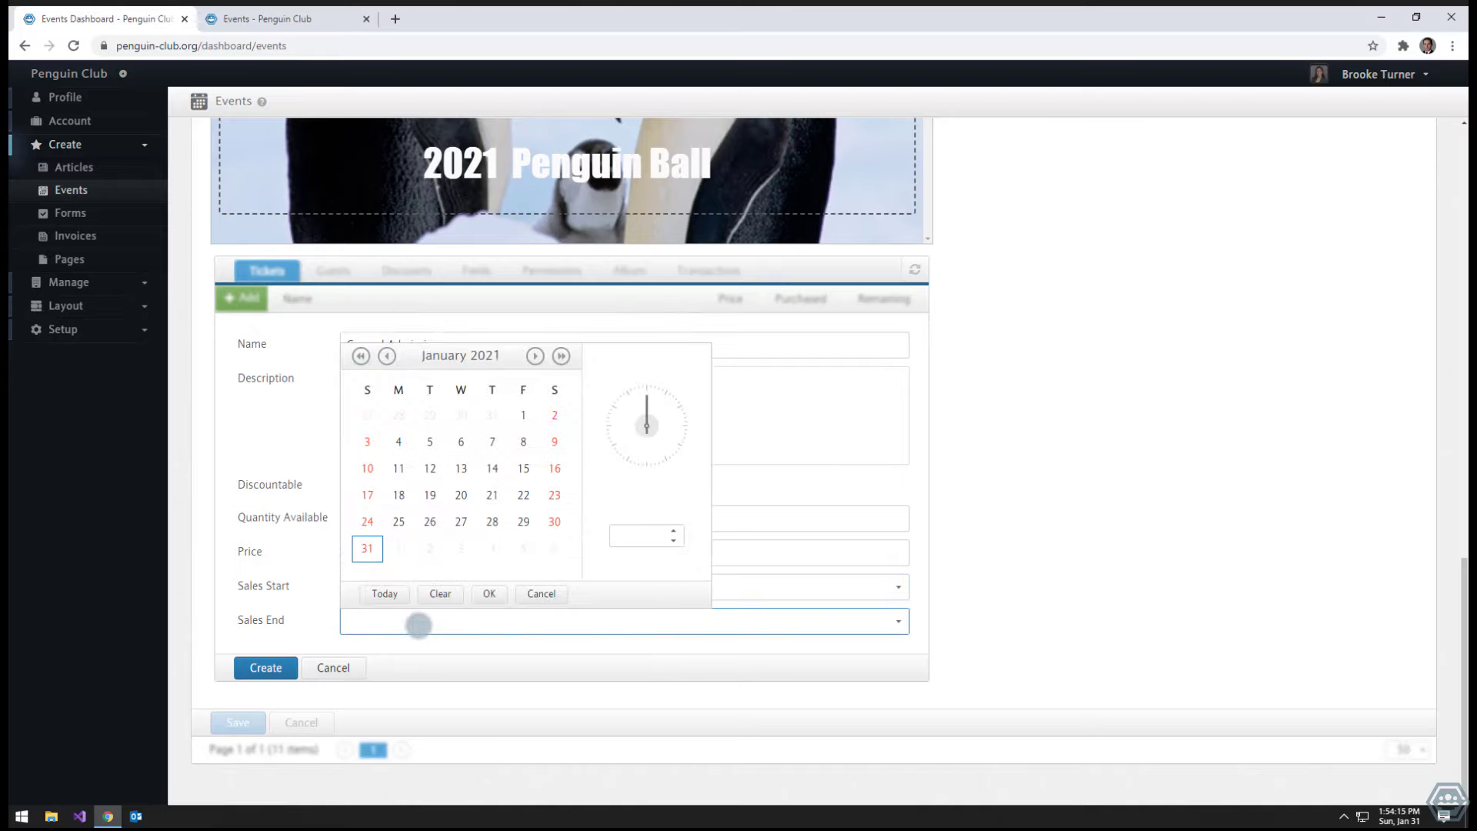
pyautogui.click(535, 355)
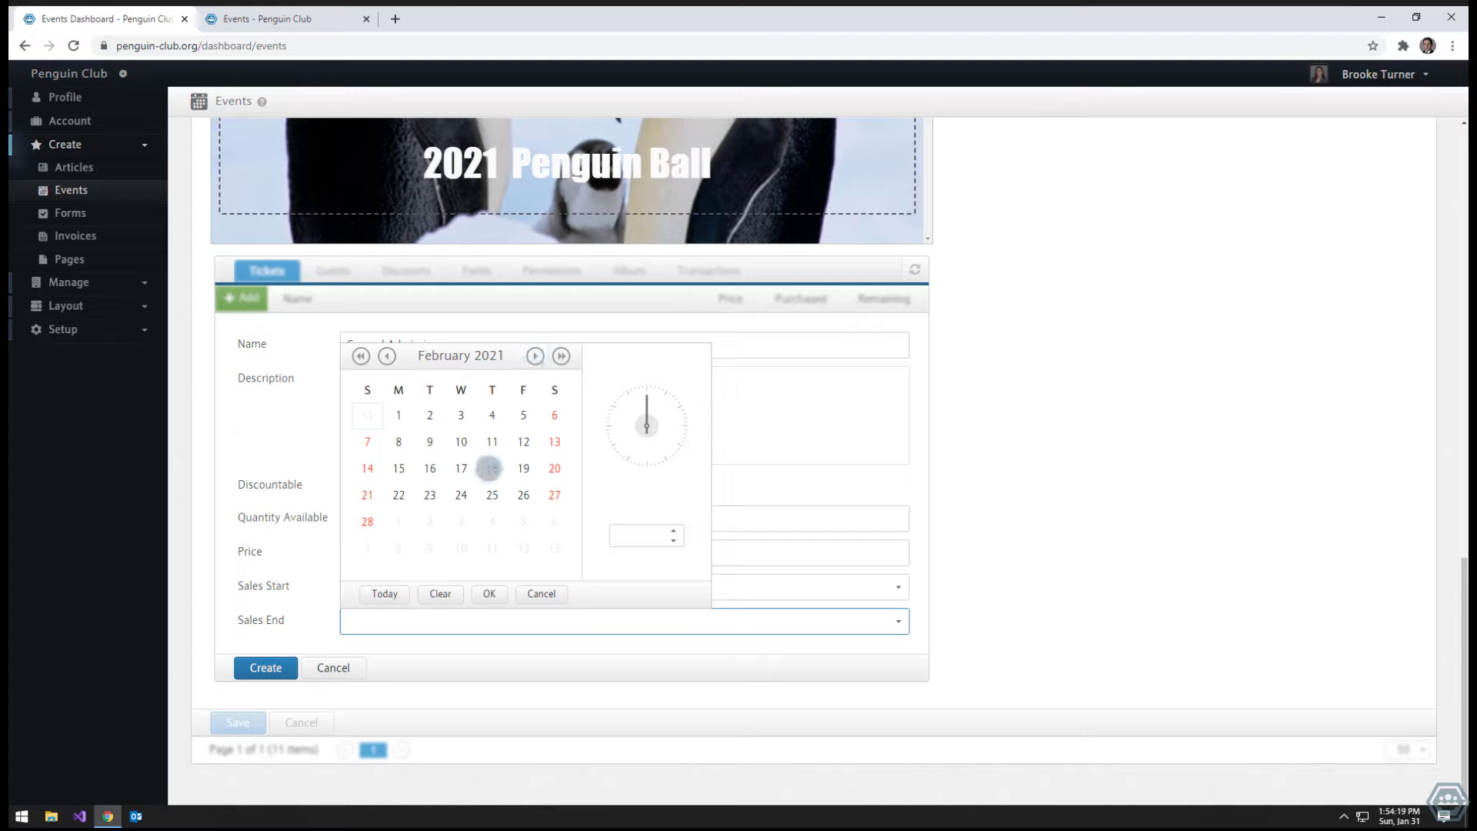
pyautogui.click(490, 468)
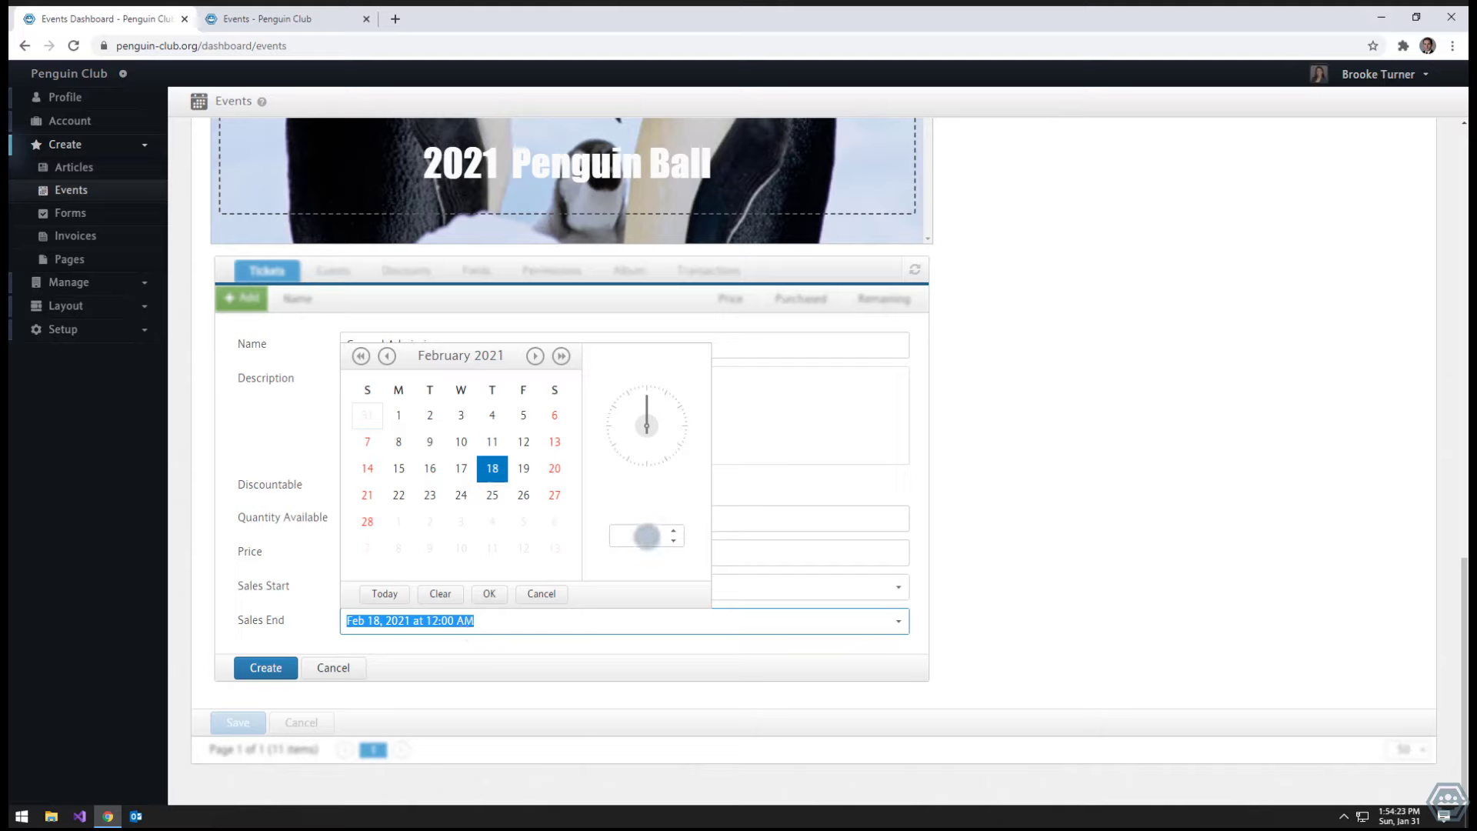
pyautogui.click(652, 535)
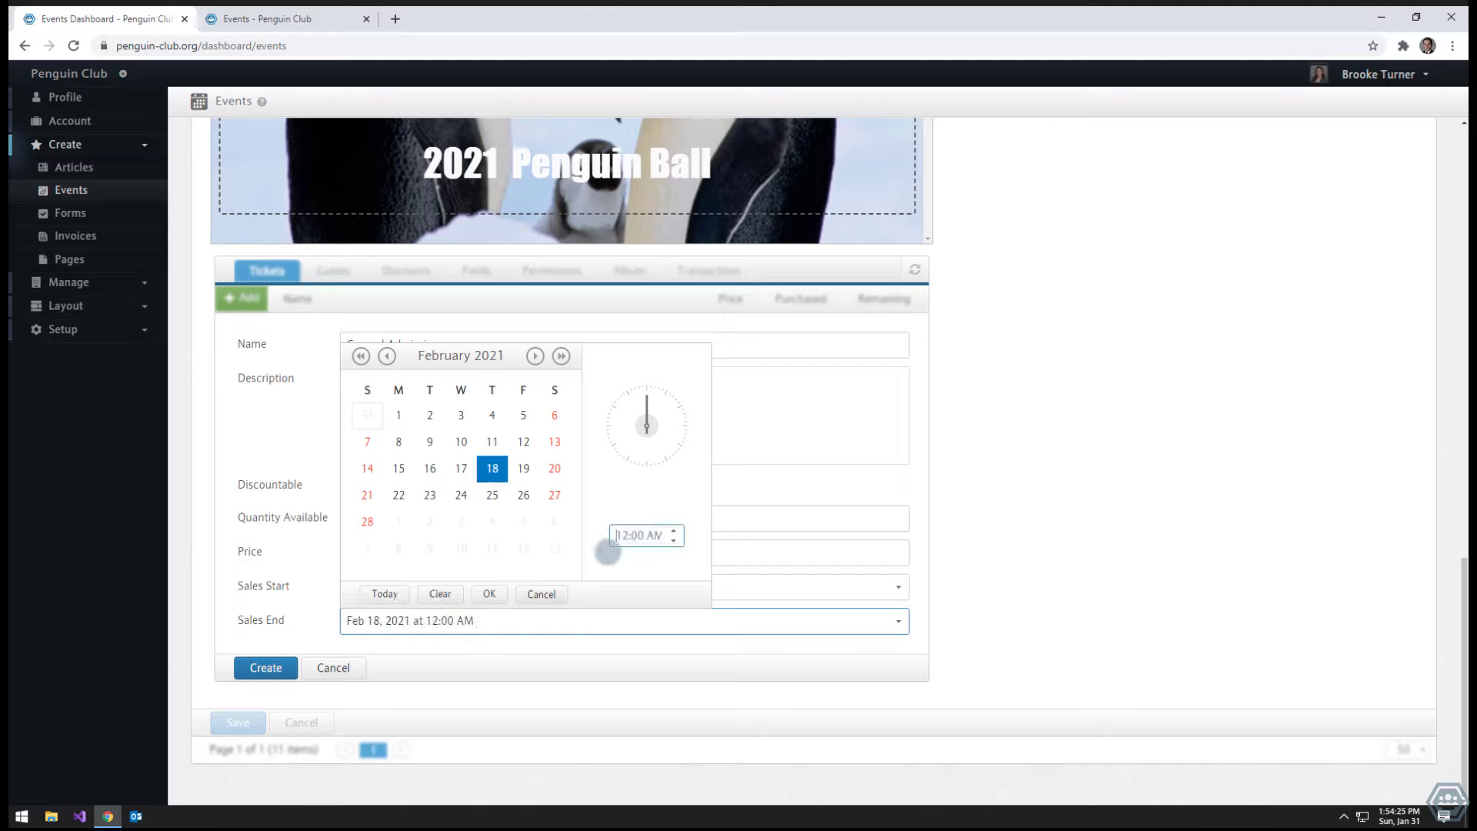
pyautogui.click(487, 593)
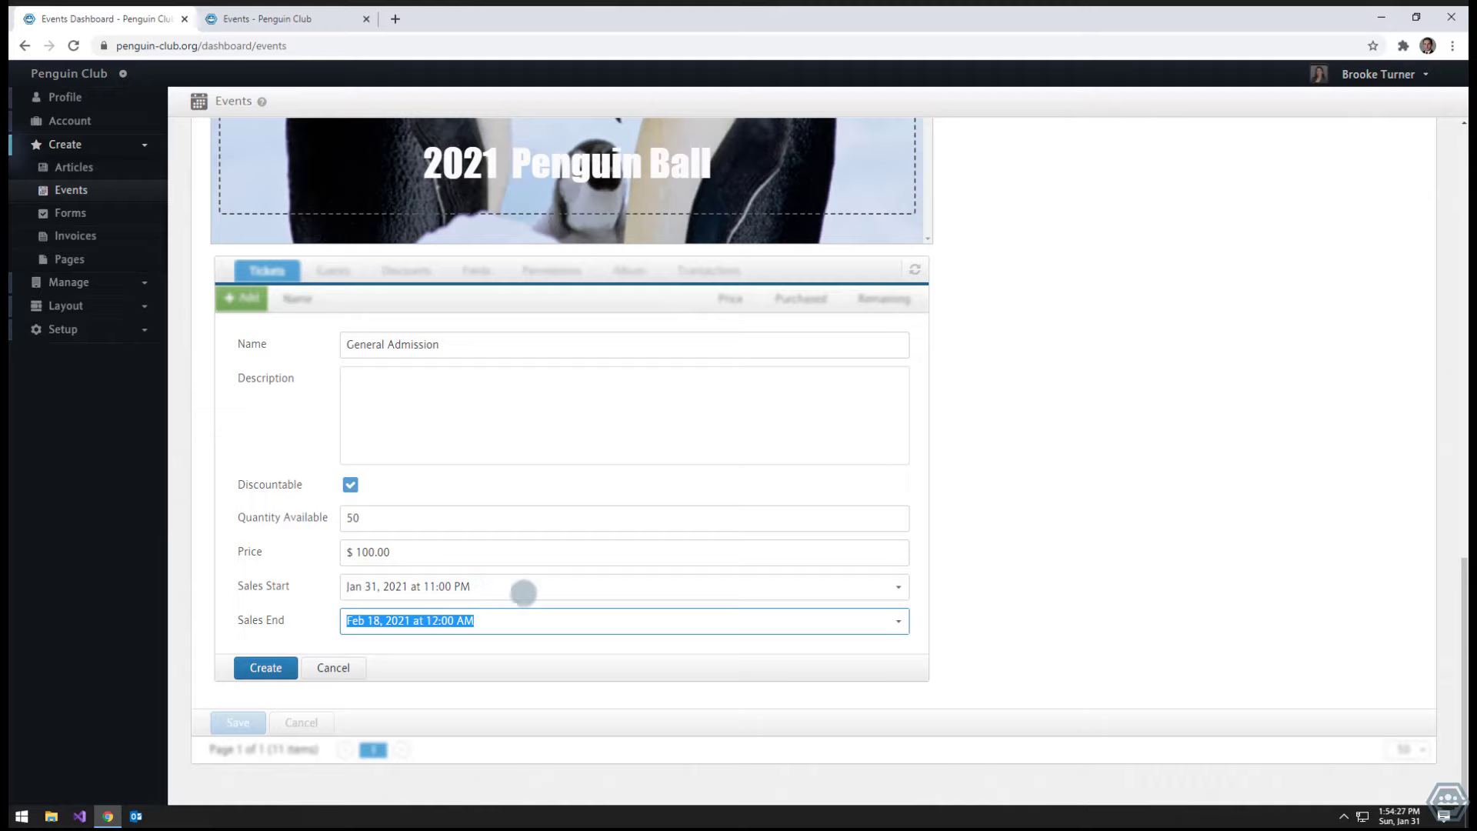
pyautogui.click(1114, 590)
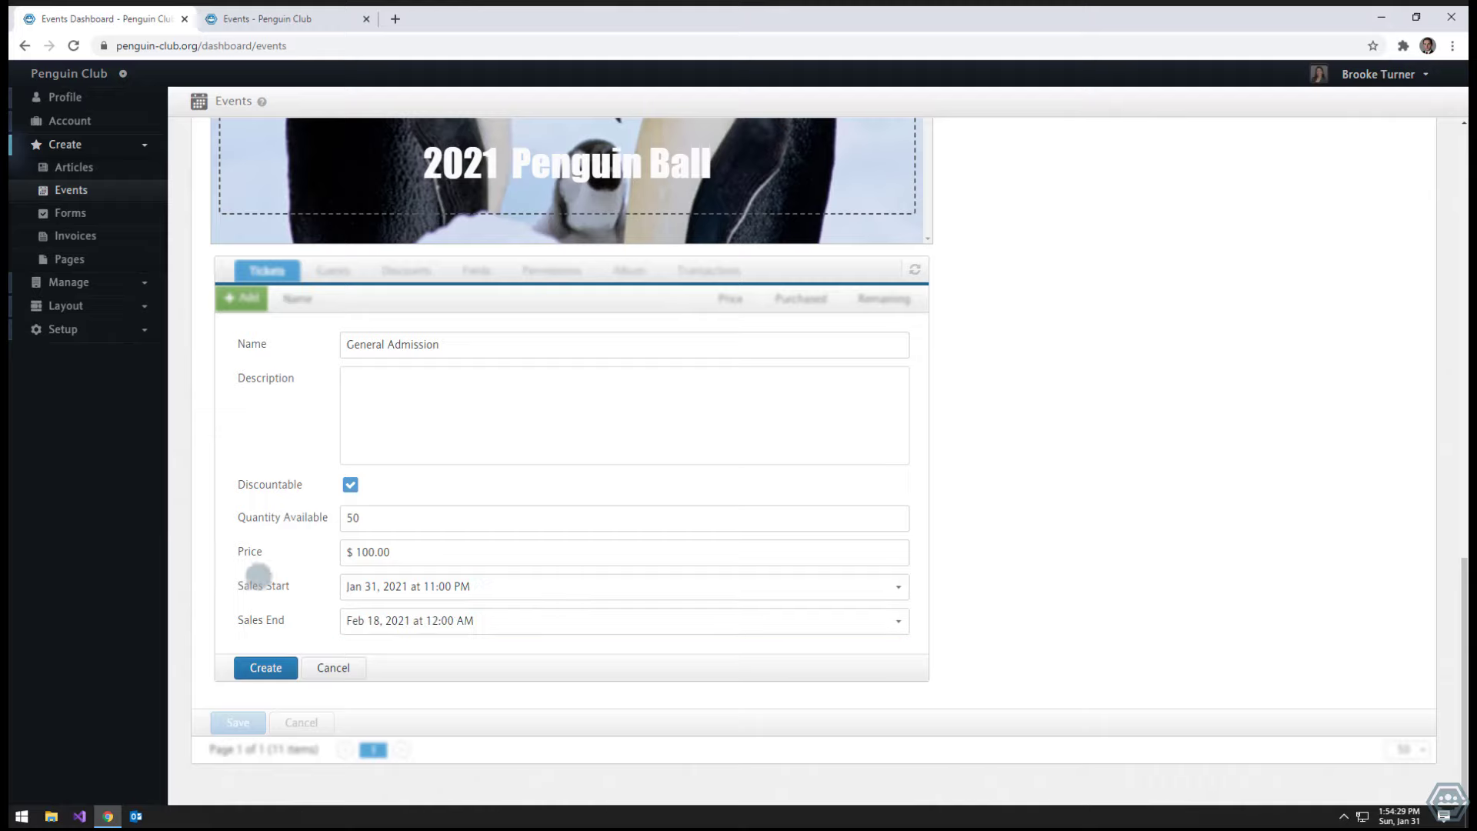
pyautogui.click(262, 668)
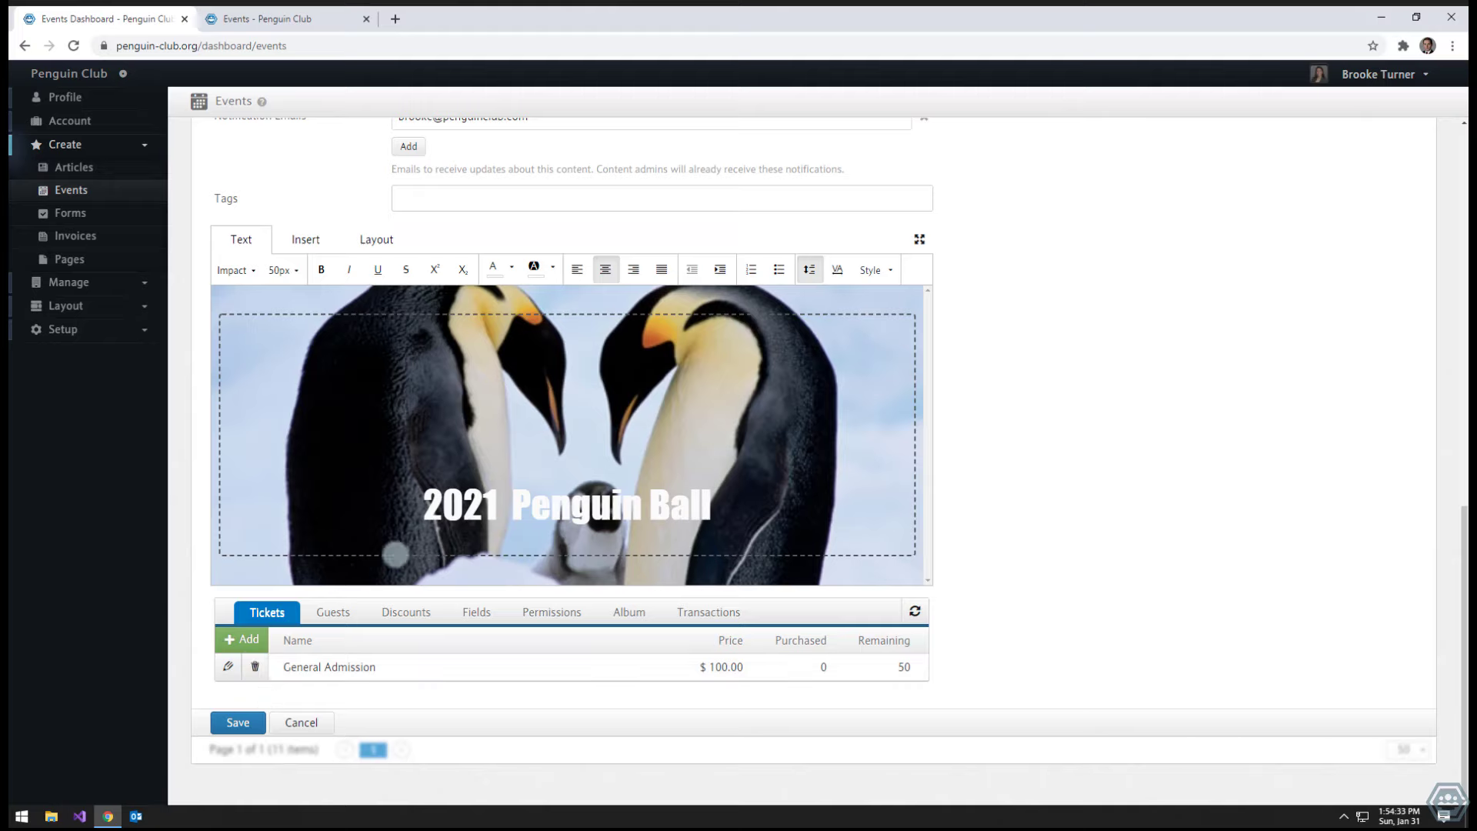
# - Create a required Text registration field labelled 'Name', described as 'First name and last name'
pyautogui.click(468, 604)
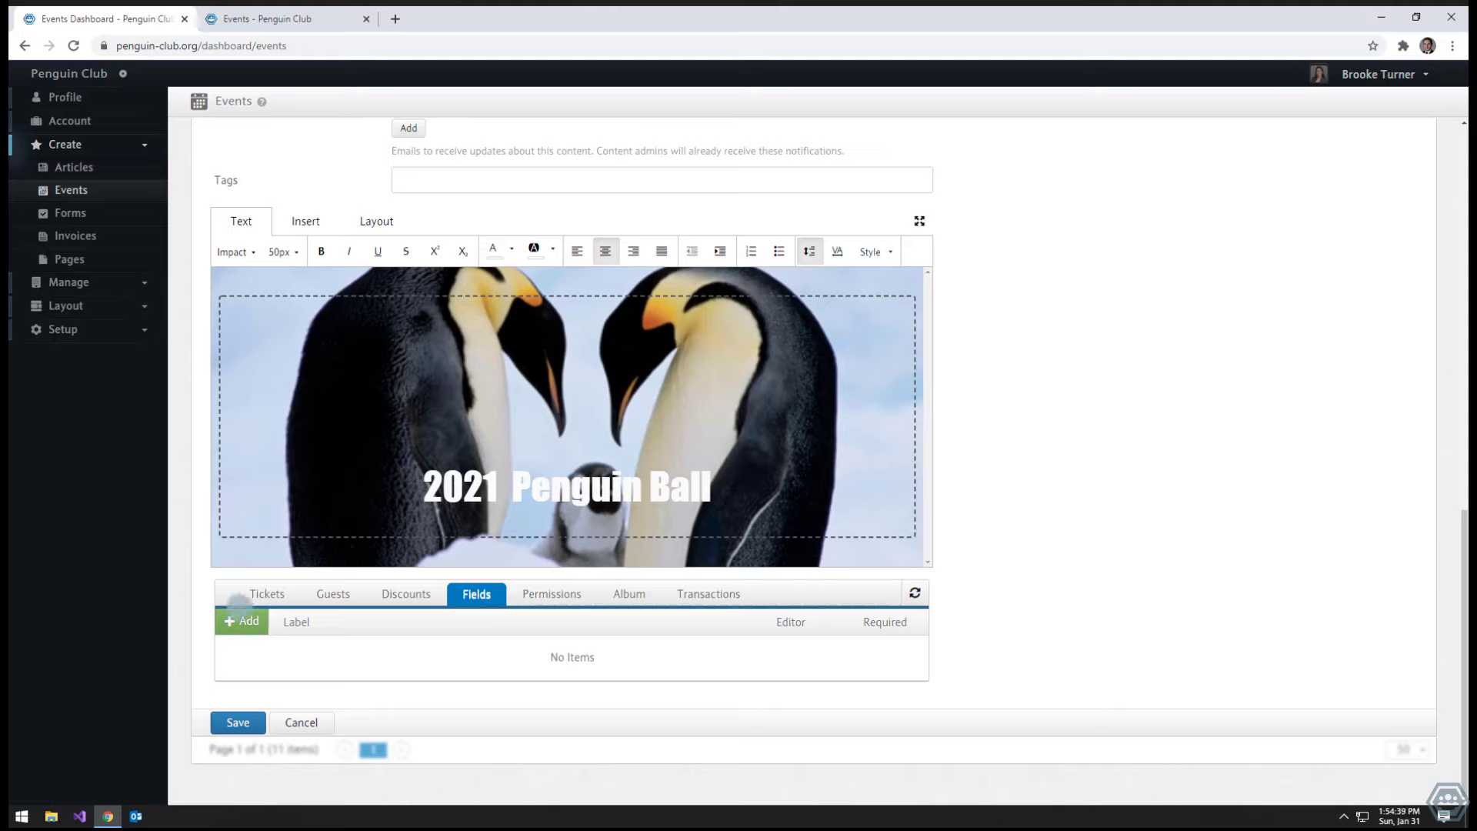
pyautogui.click(239, 624)
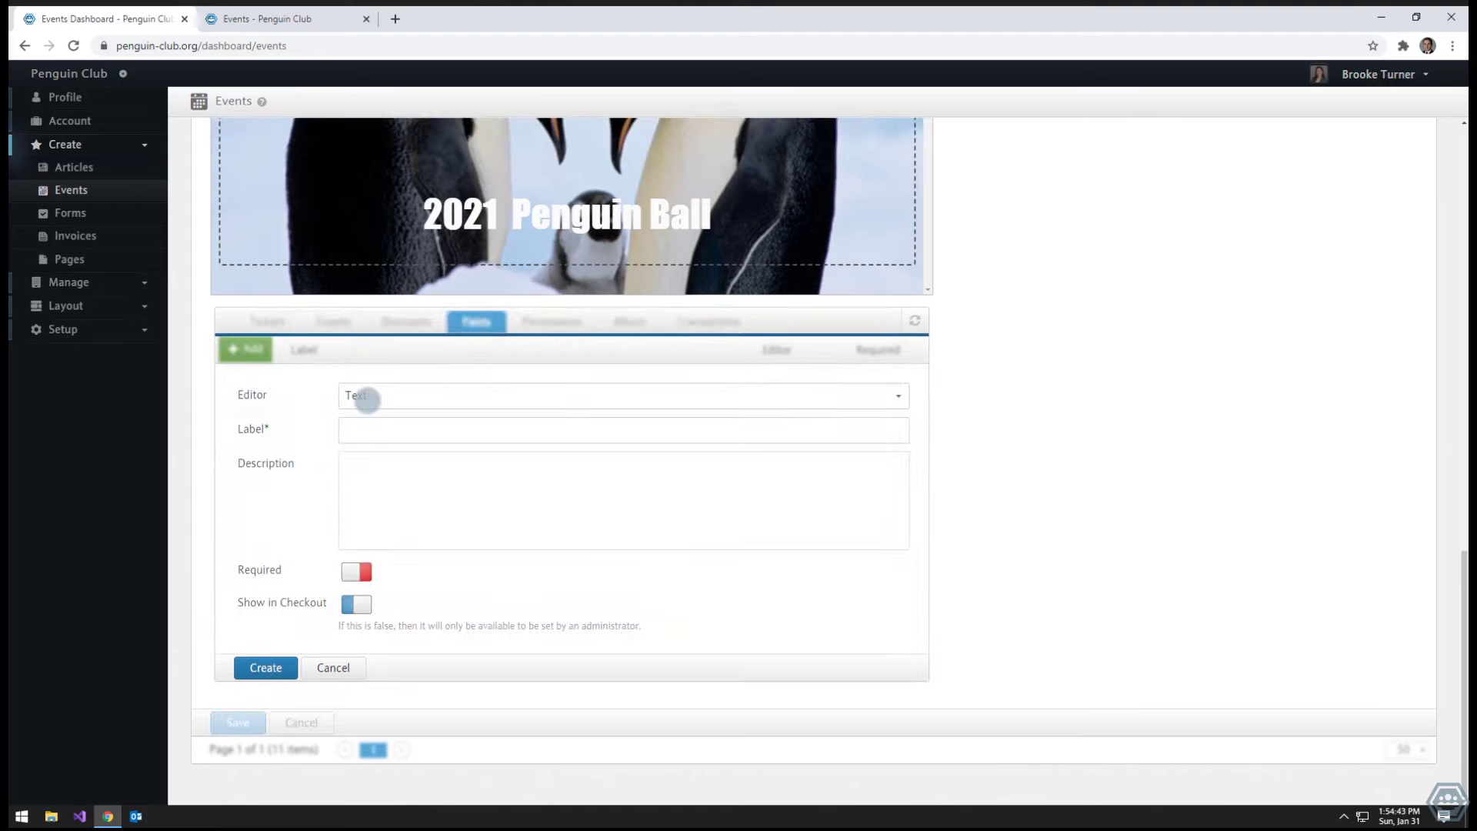
pyautogui.click(367, 399)
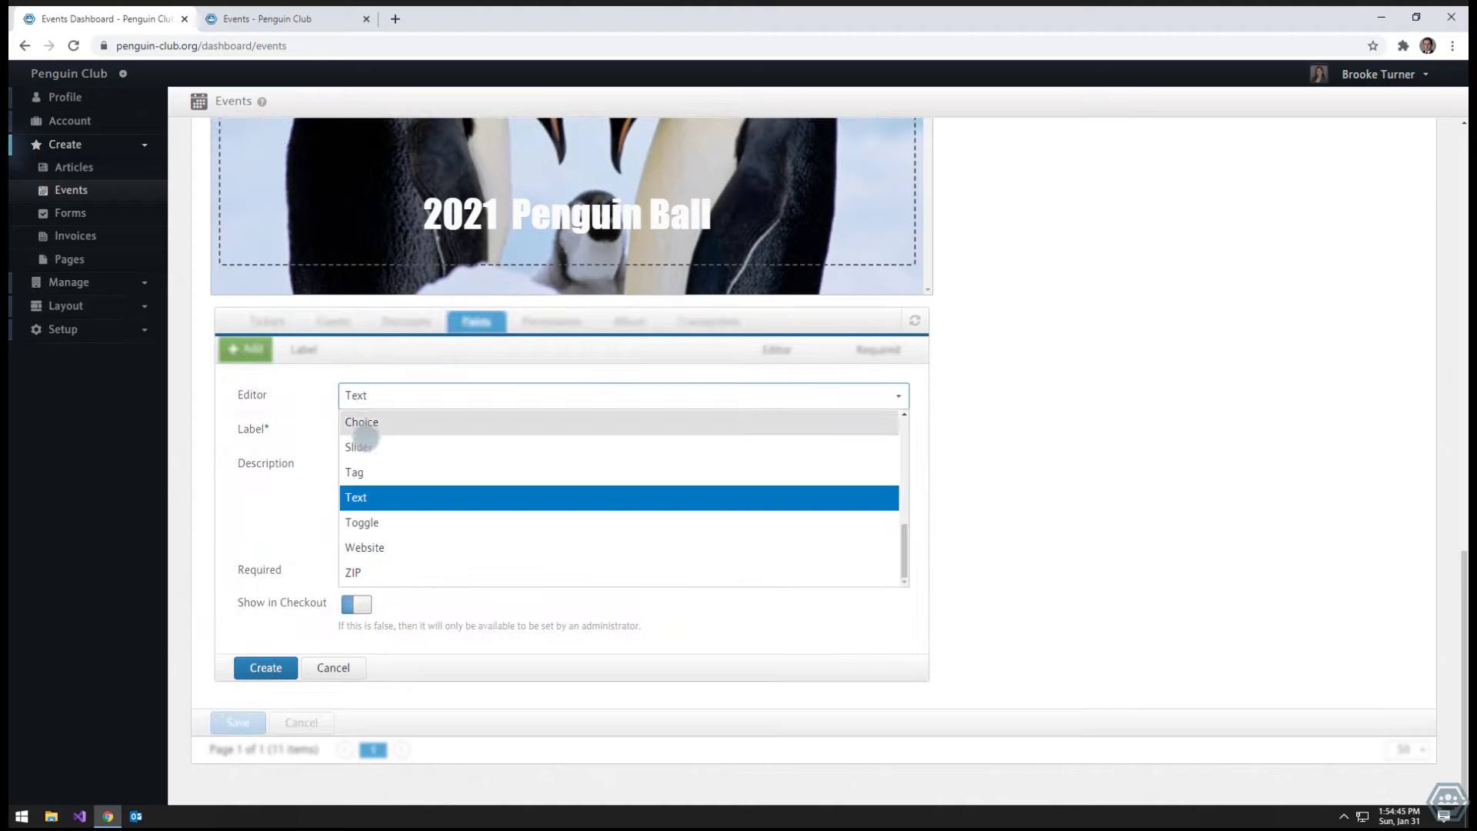
pyautogui.click(361, 498)
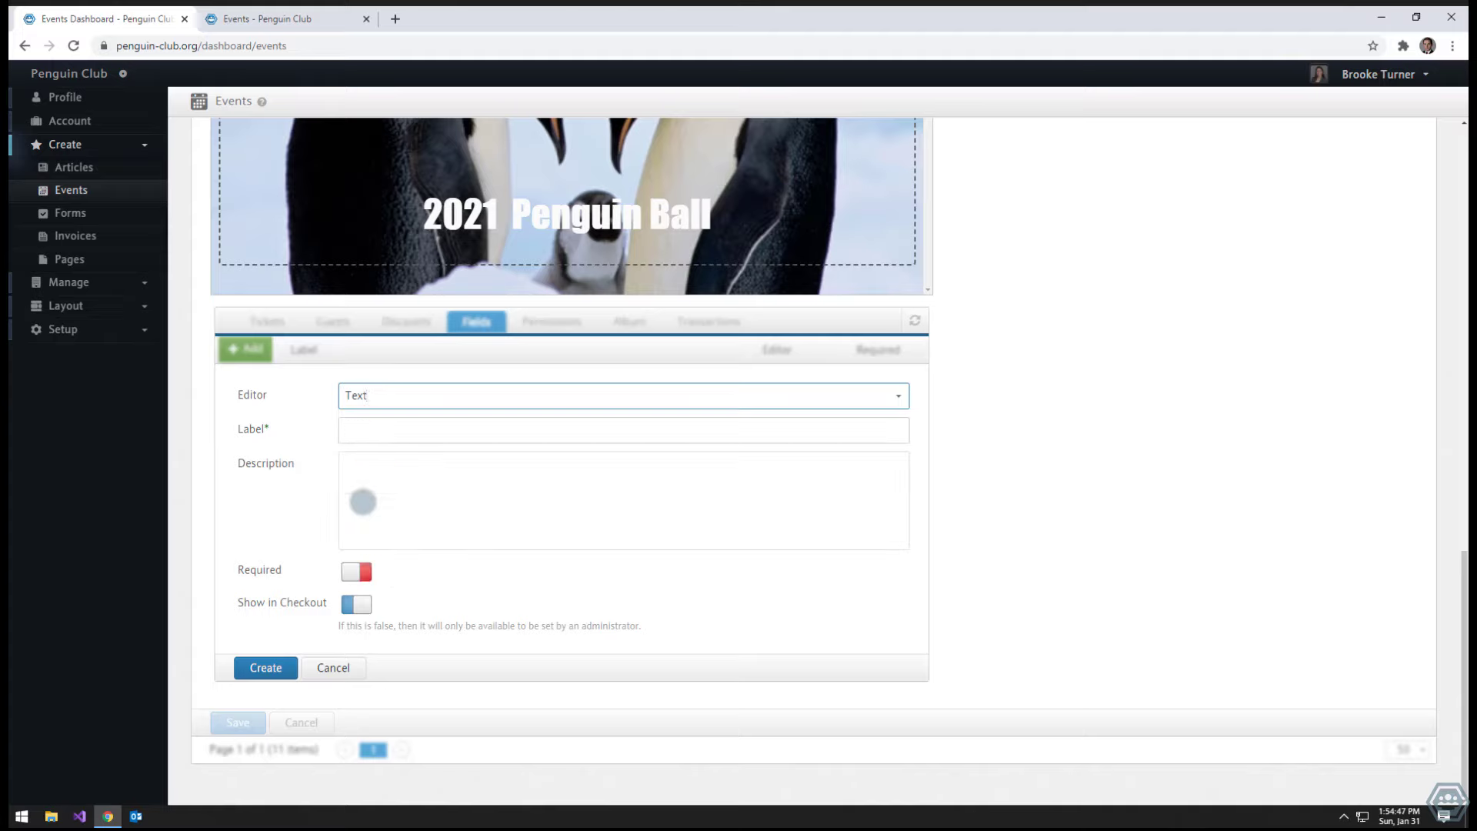
pyautogui.click(350, 432)
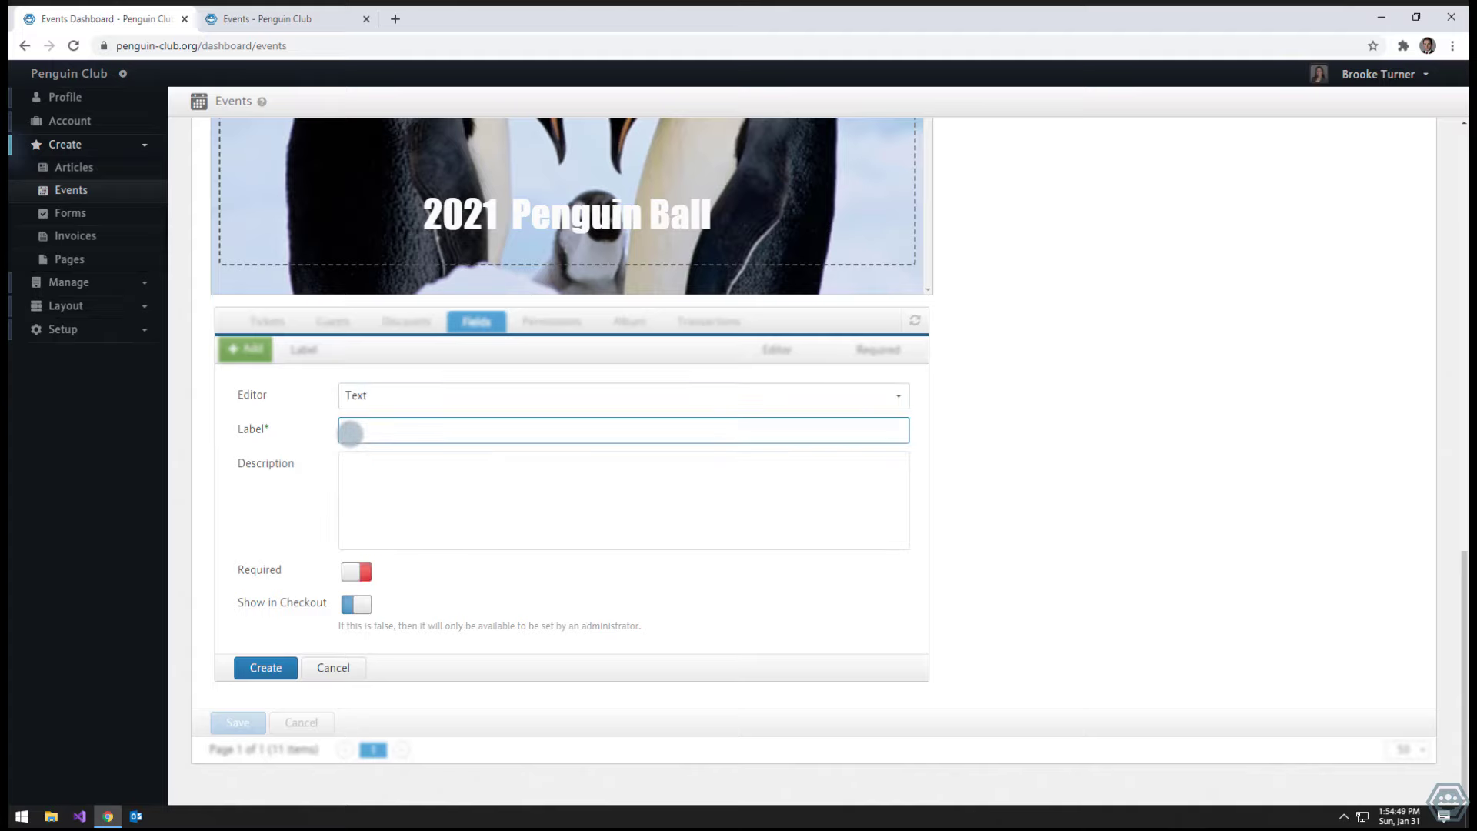
pyautogui.write('Name')
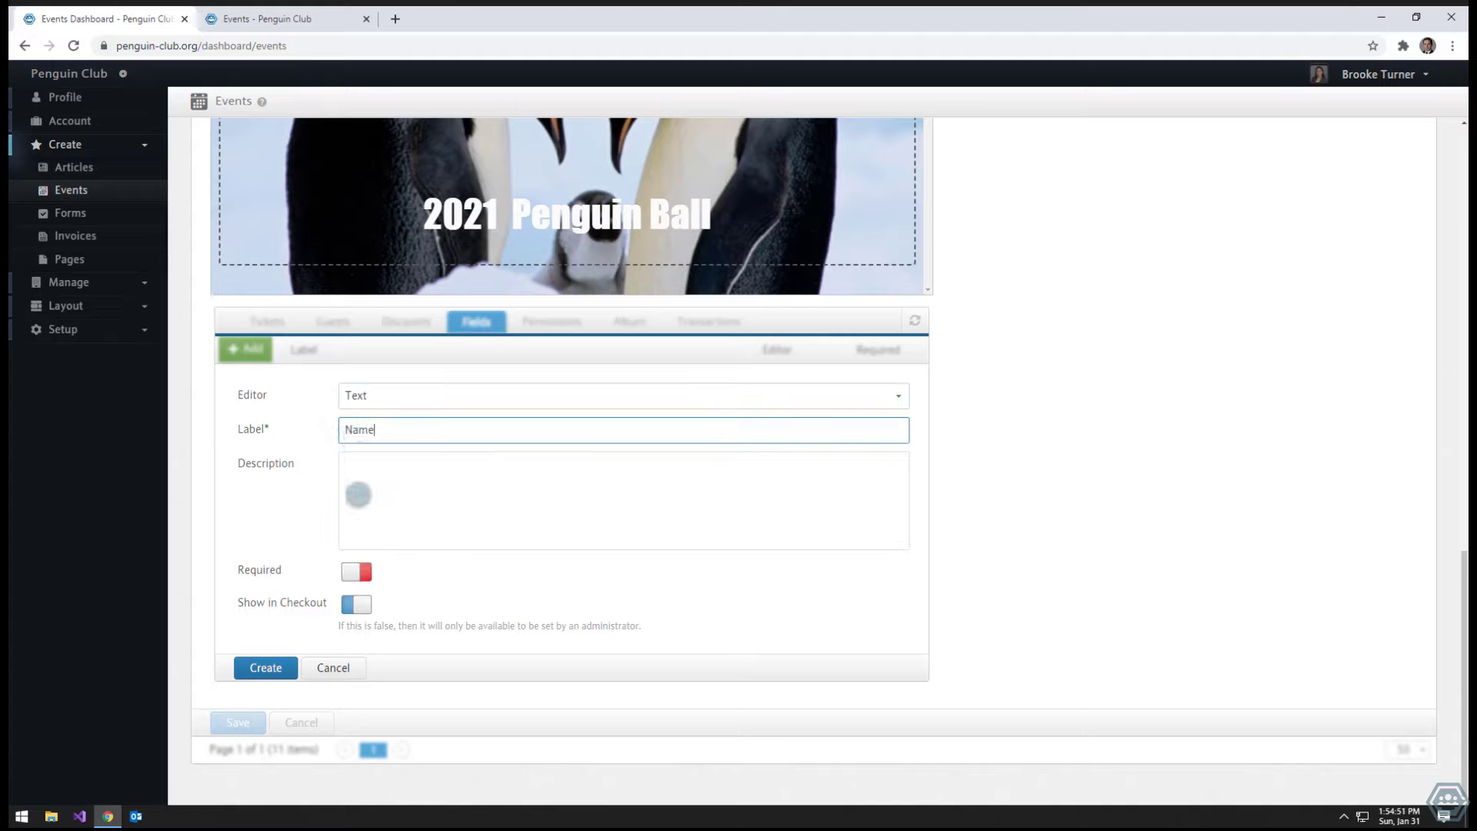
pyautogui.click(356, 494)
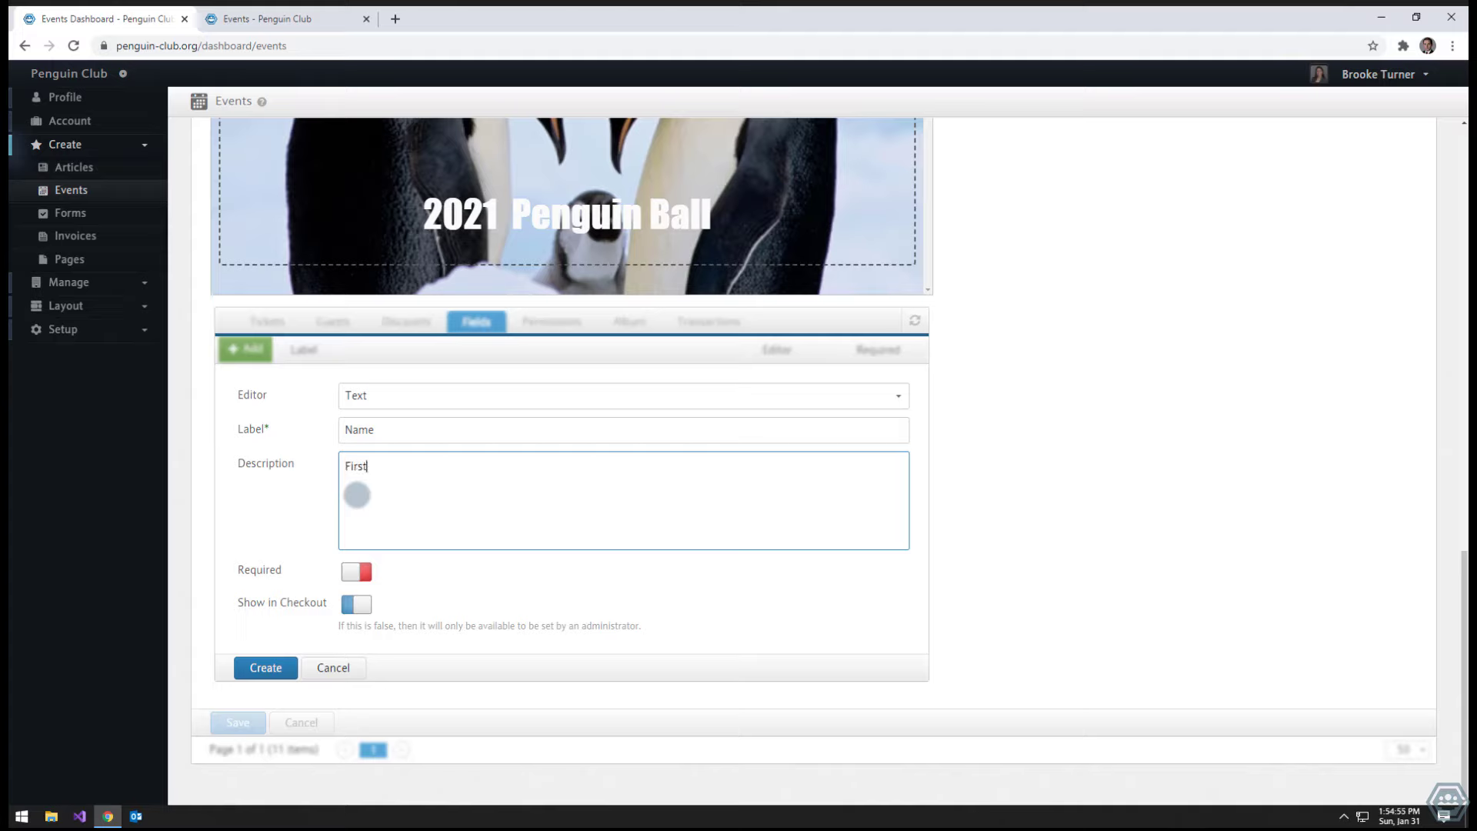
pyautogui.write('First name and last name')
pyautogui.click(354, 571)
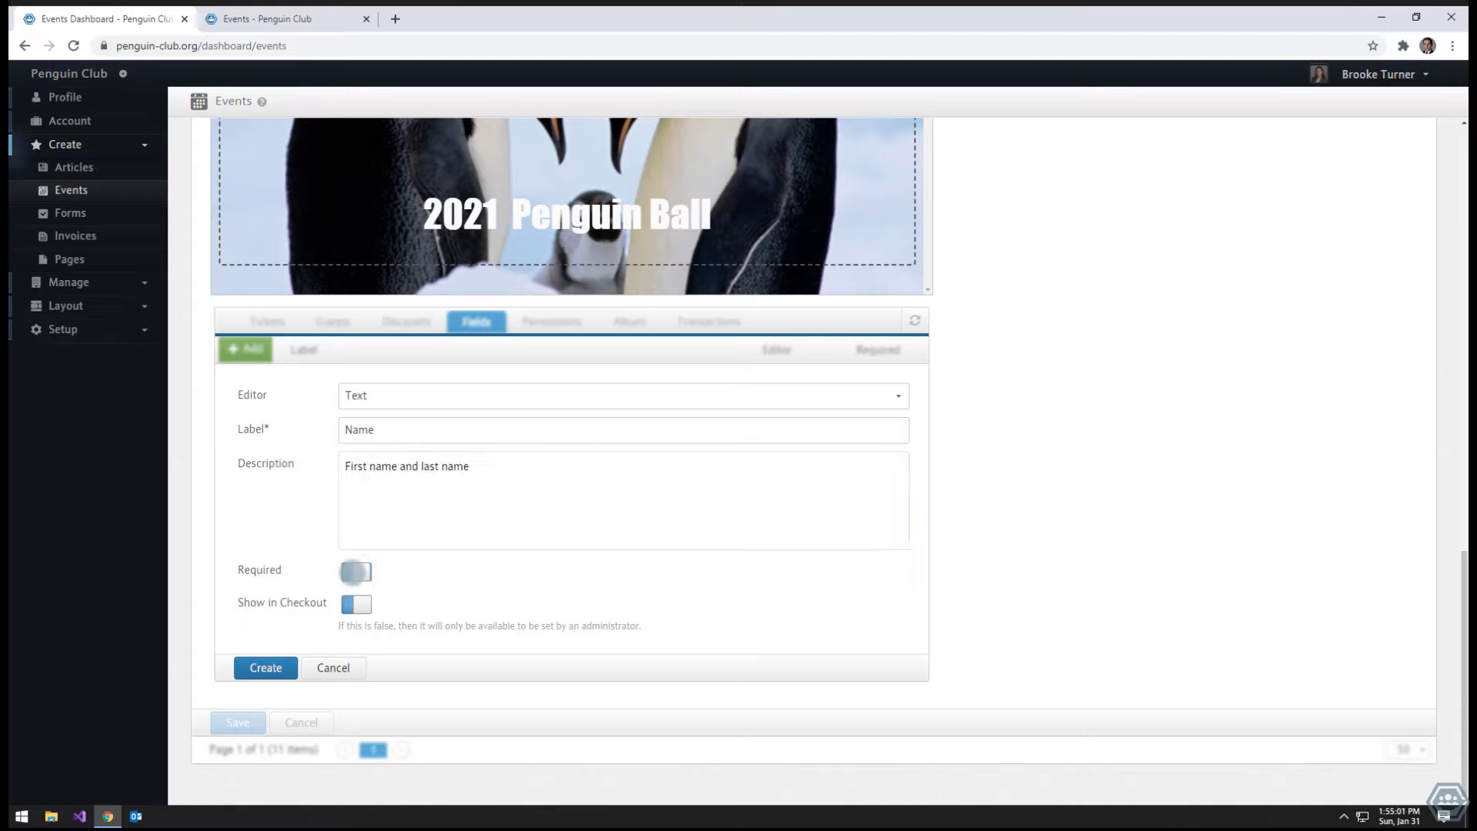
pyautogui.click(273, 667)
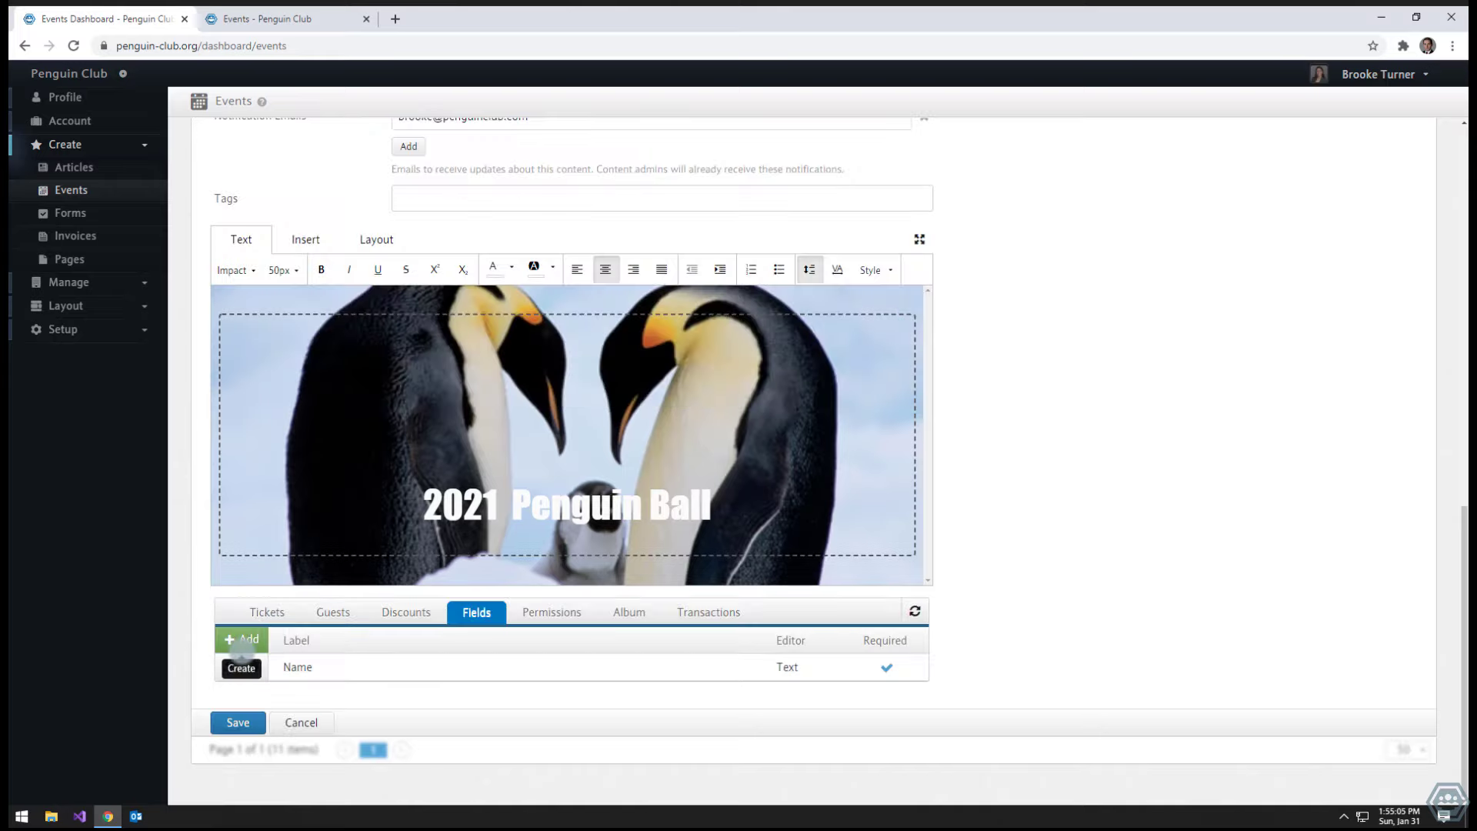
# - Create a required Choice registration field labelled 'Gift Bag' with options Yes and No
pyautogui.click(229, 640)
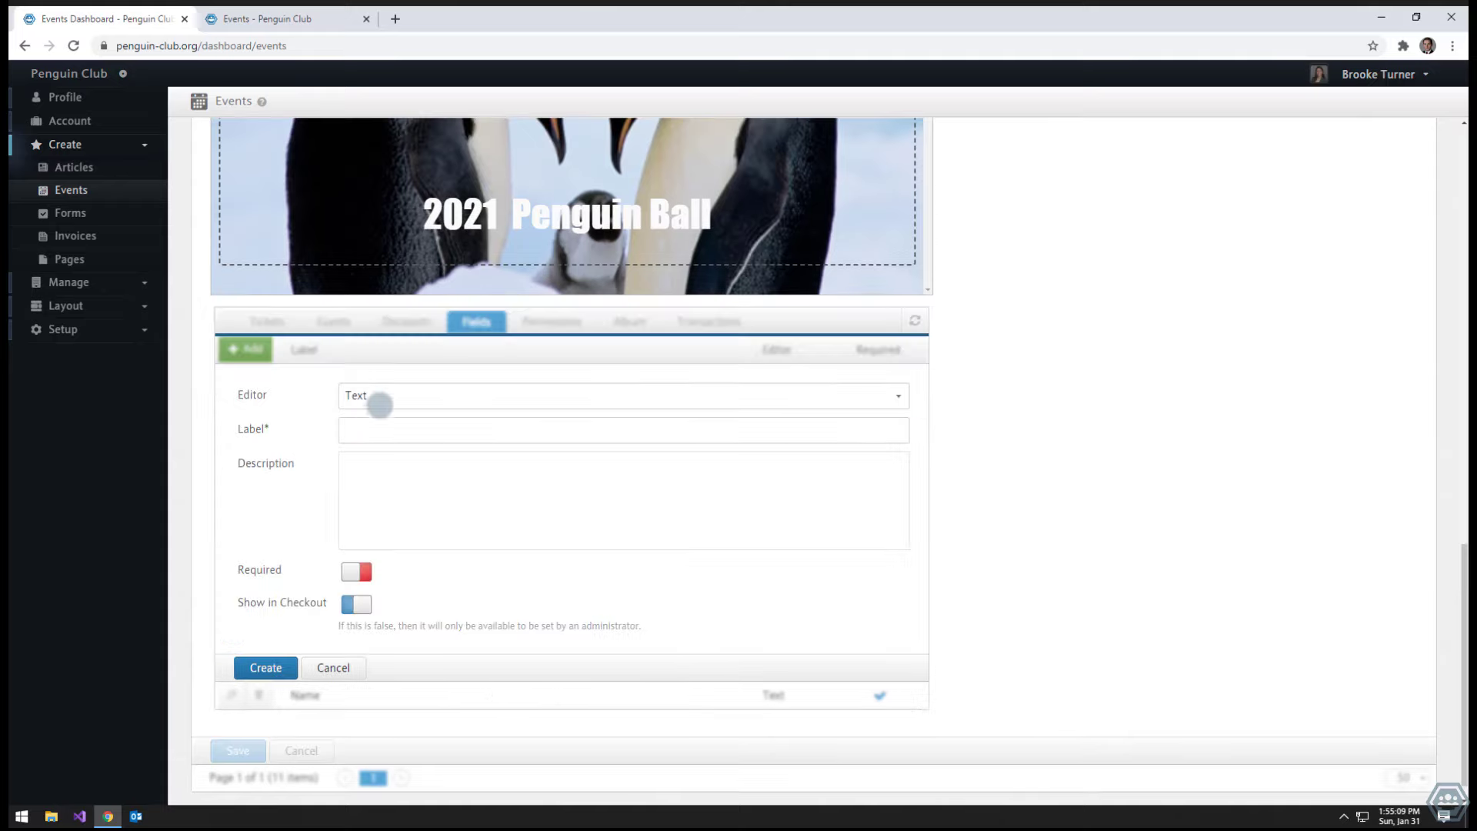
pyautogui.click(380, 398)
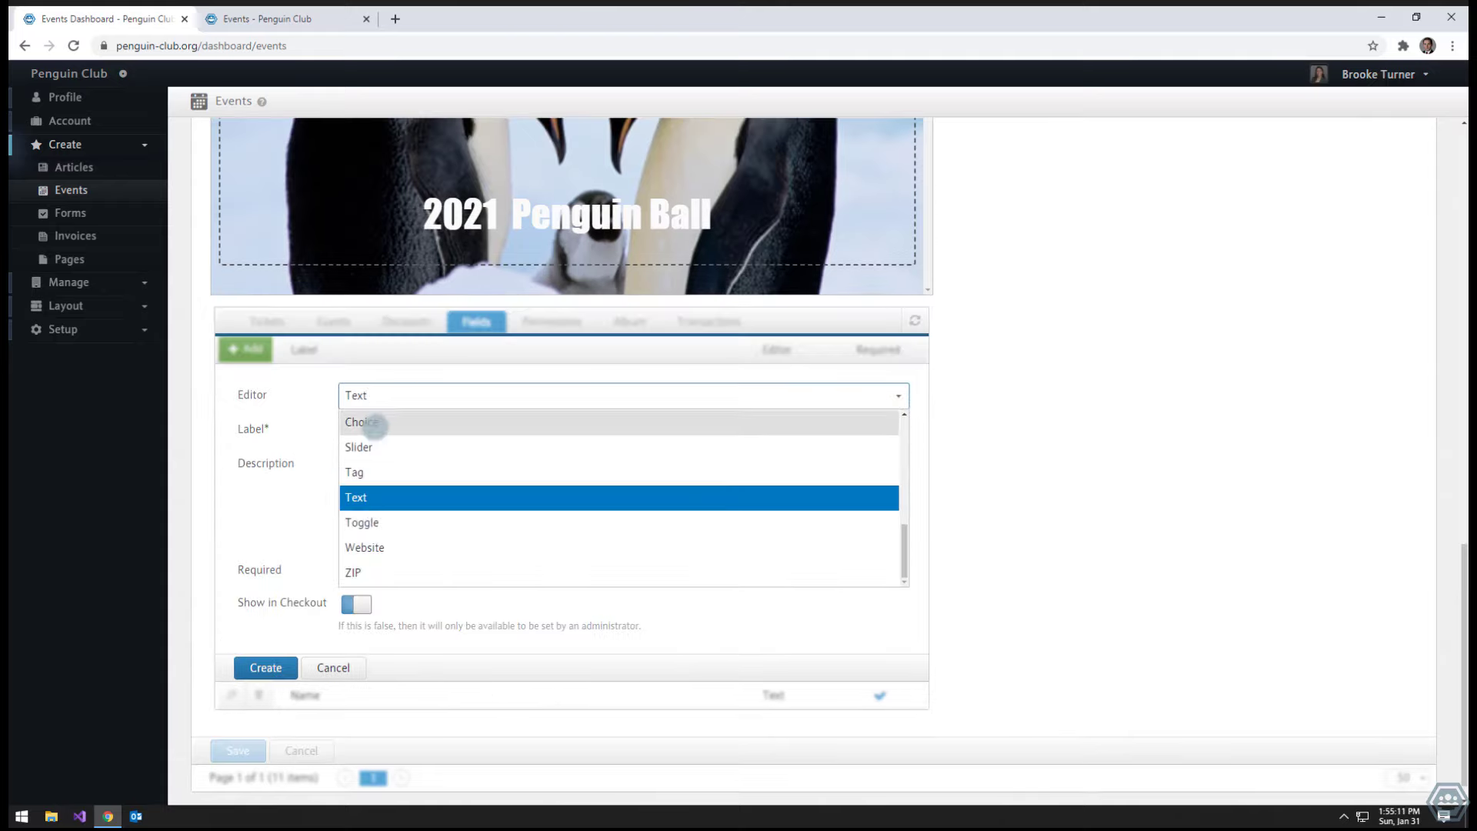
pyautogui.click(374, 424)
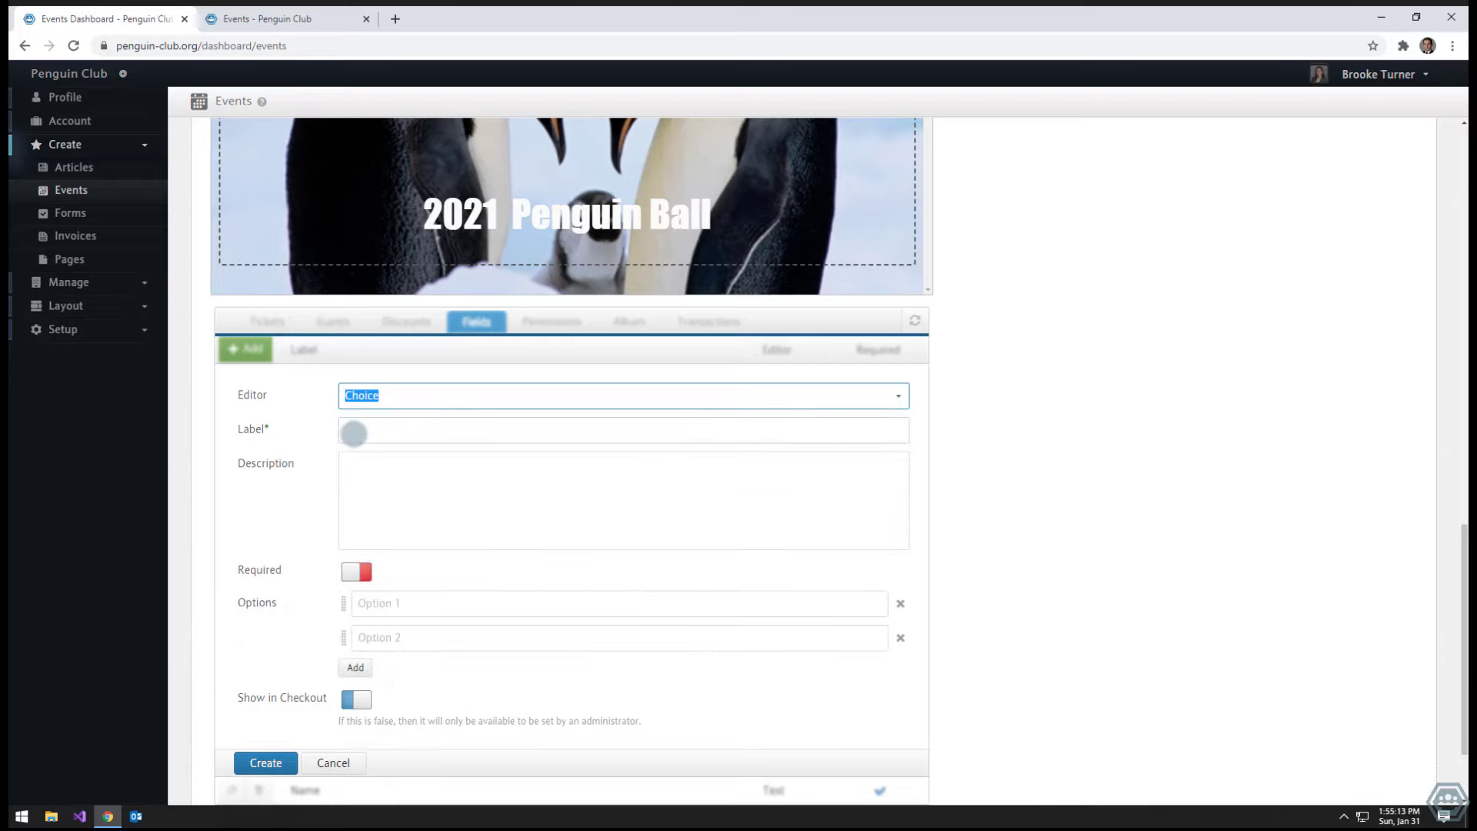
pyautogui.click(354, 433)
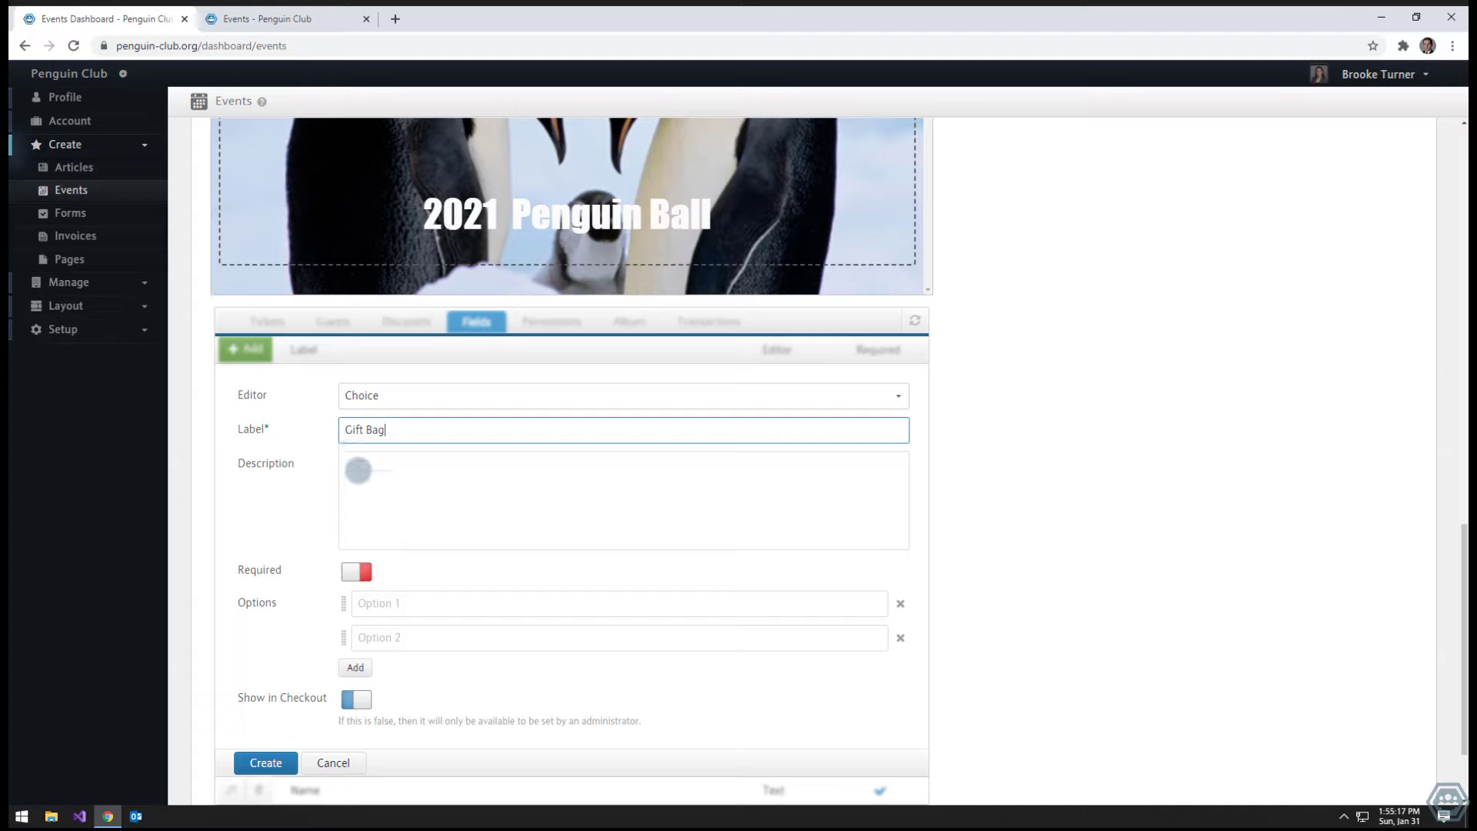
pyautogui.click(358, 470)
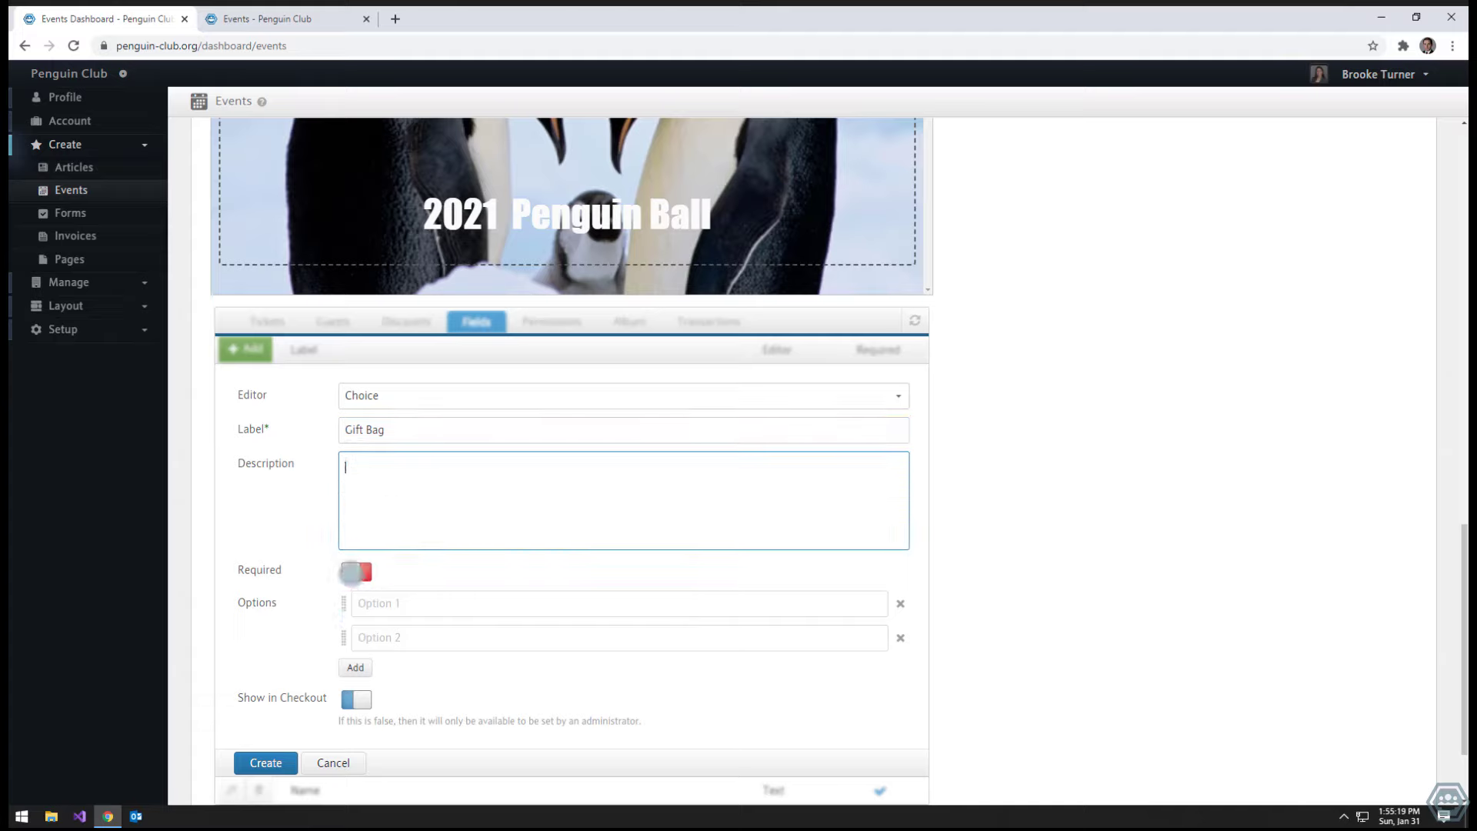
pyautogui.click(358, 577)
pyautogui.click(373, 608)
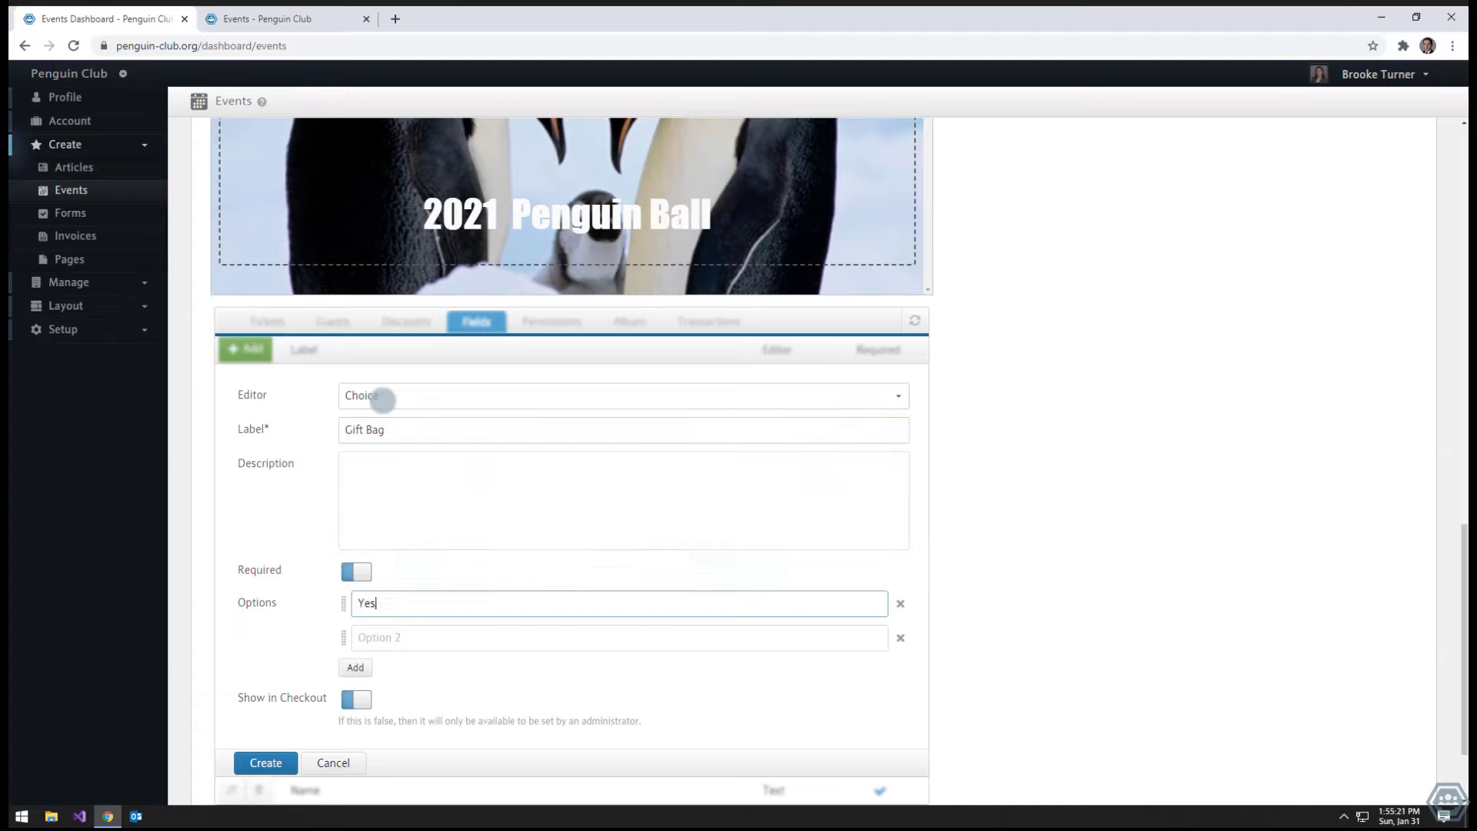
pyautogui.click(381, 632)
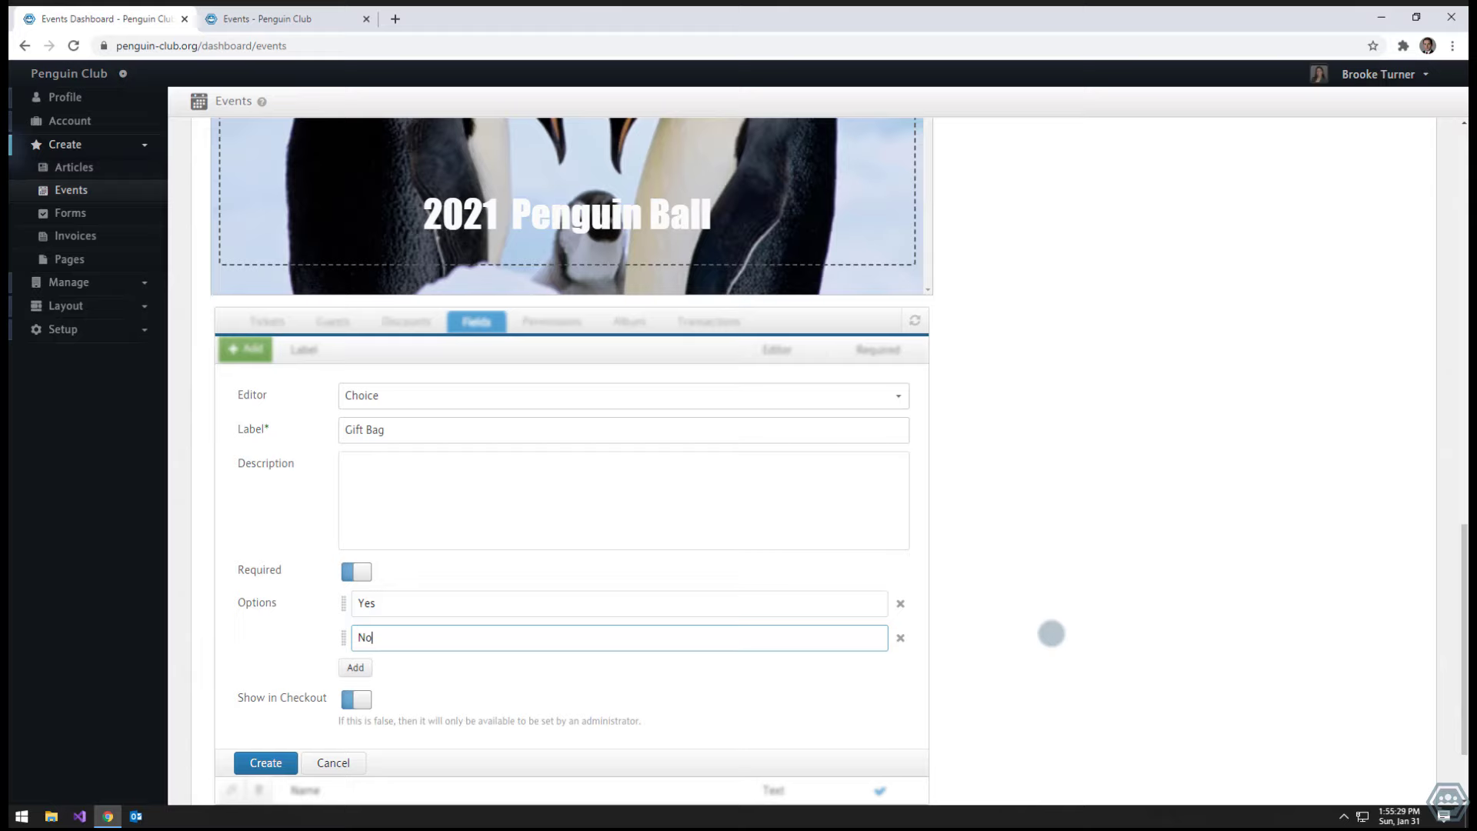
pyautogui.scroll(-2, 1051, 633)
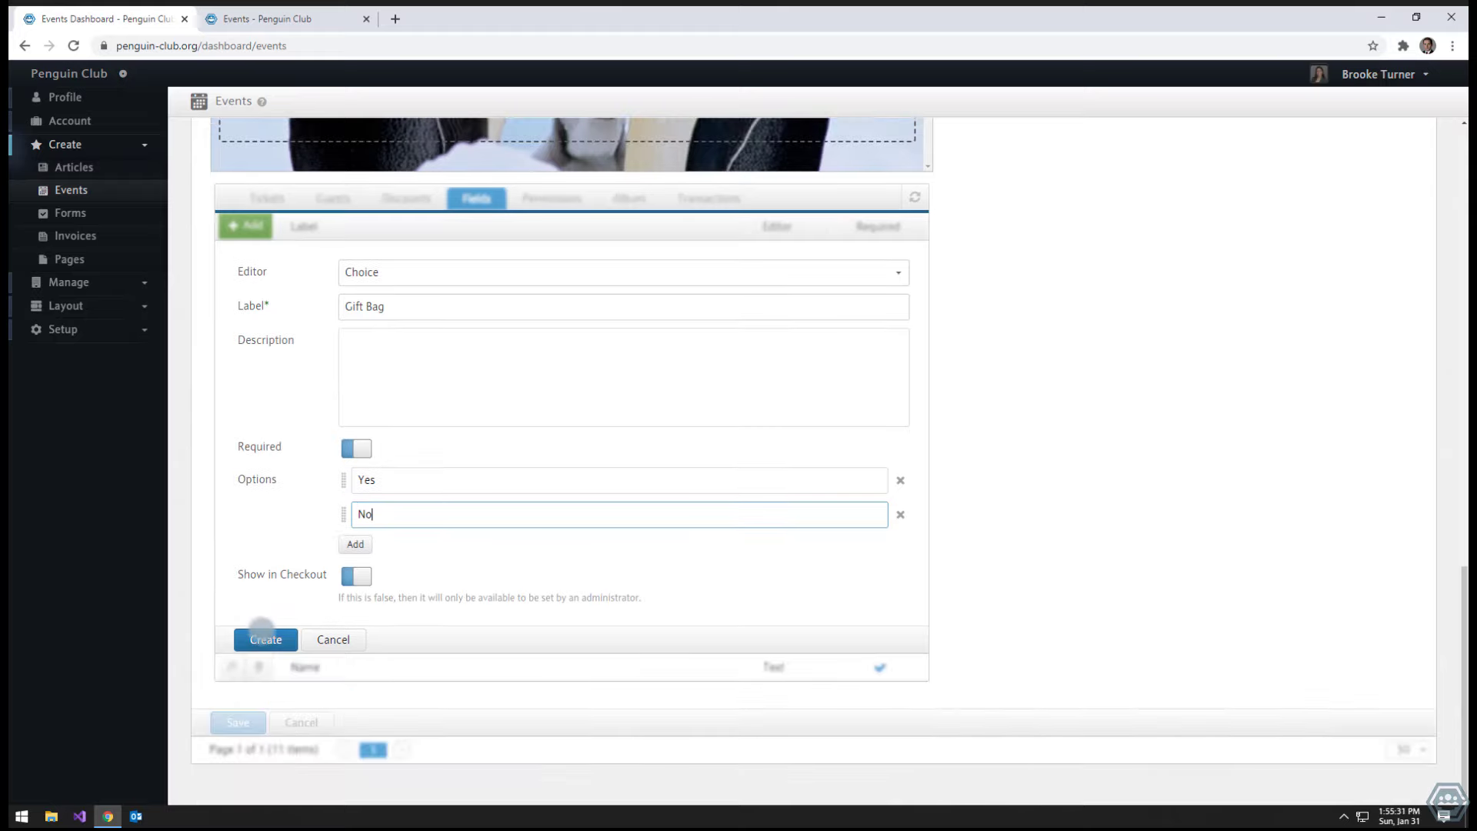
pyautogui.click(262, 635)
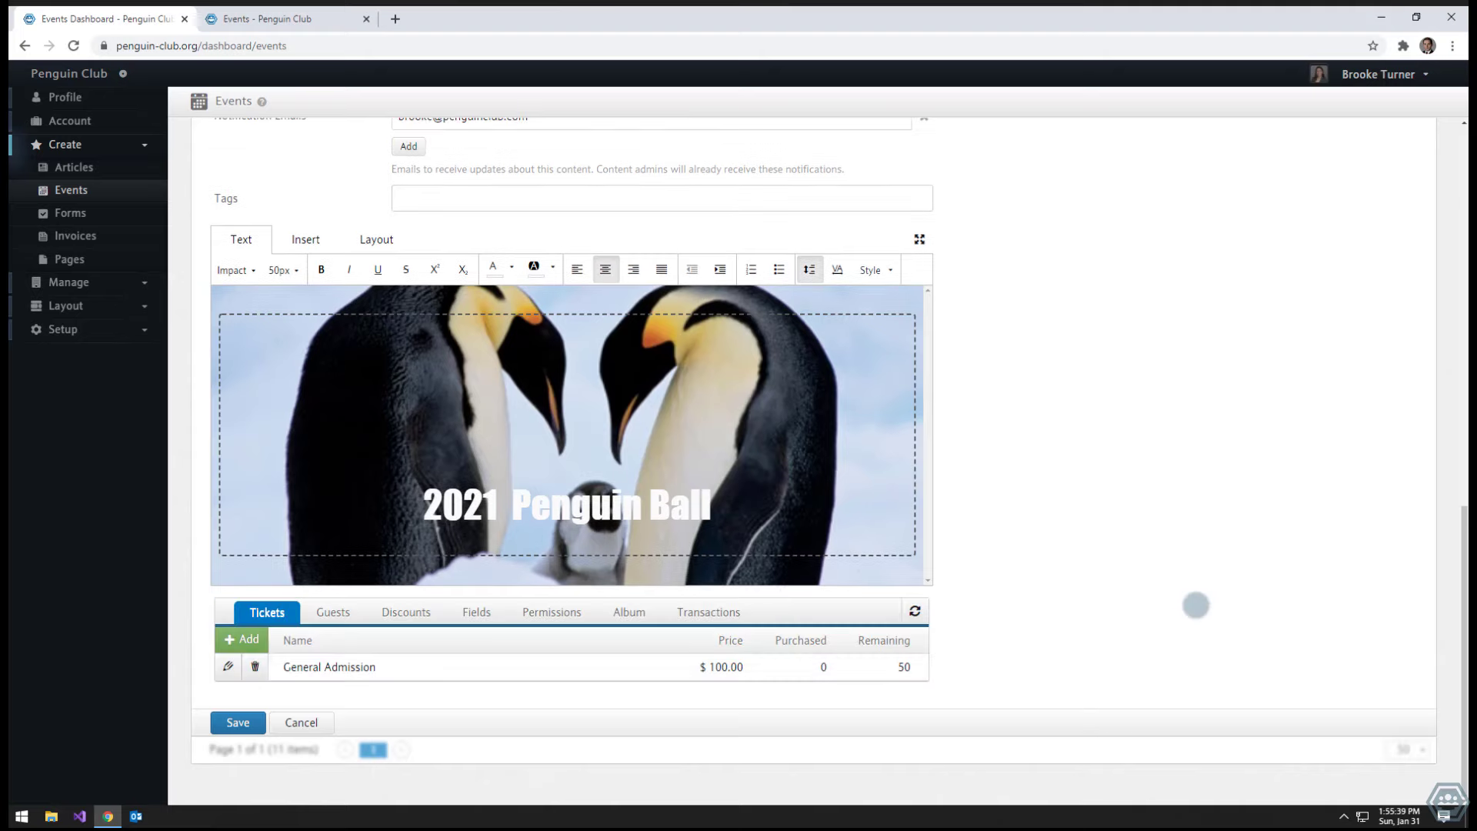
# - Save the Penguin Ball event and view its public page full-screen
pyautogui.click(238, 723)
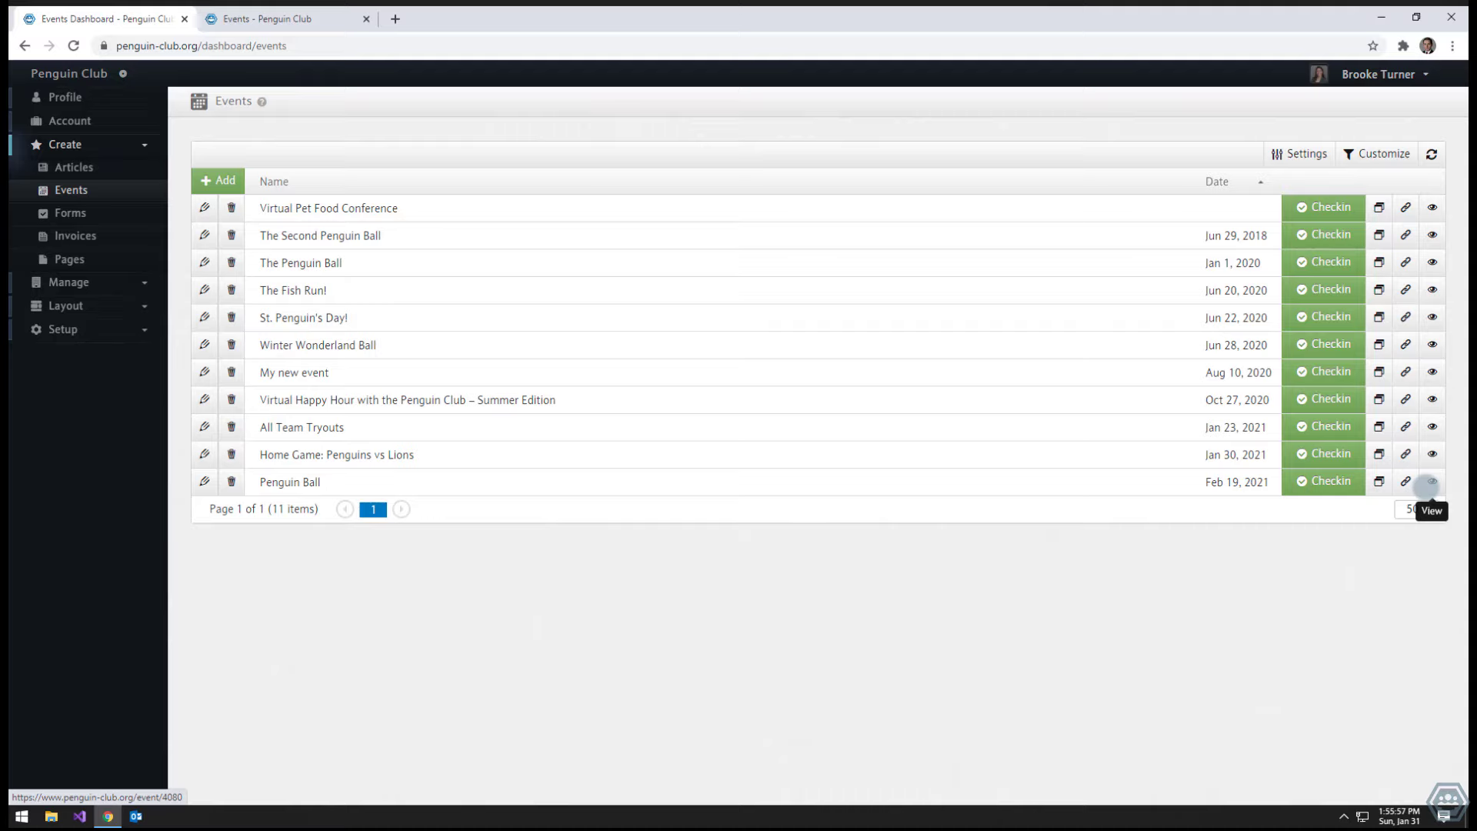
pyautogui.click(1430, 483)
pyautogui.press('F11')
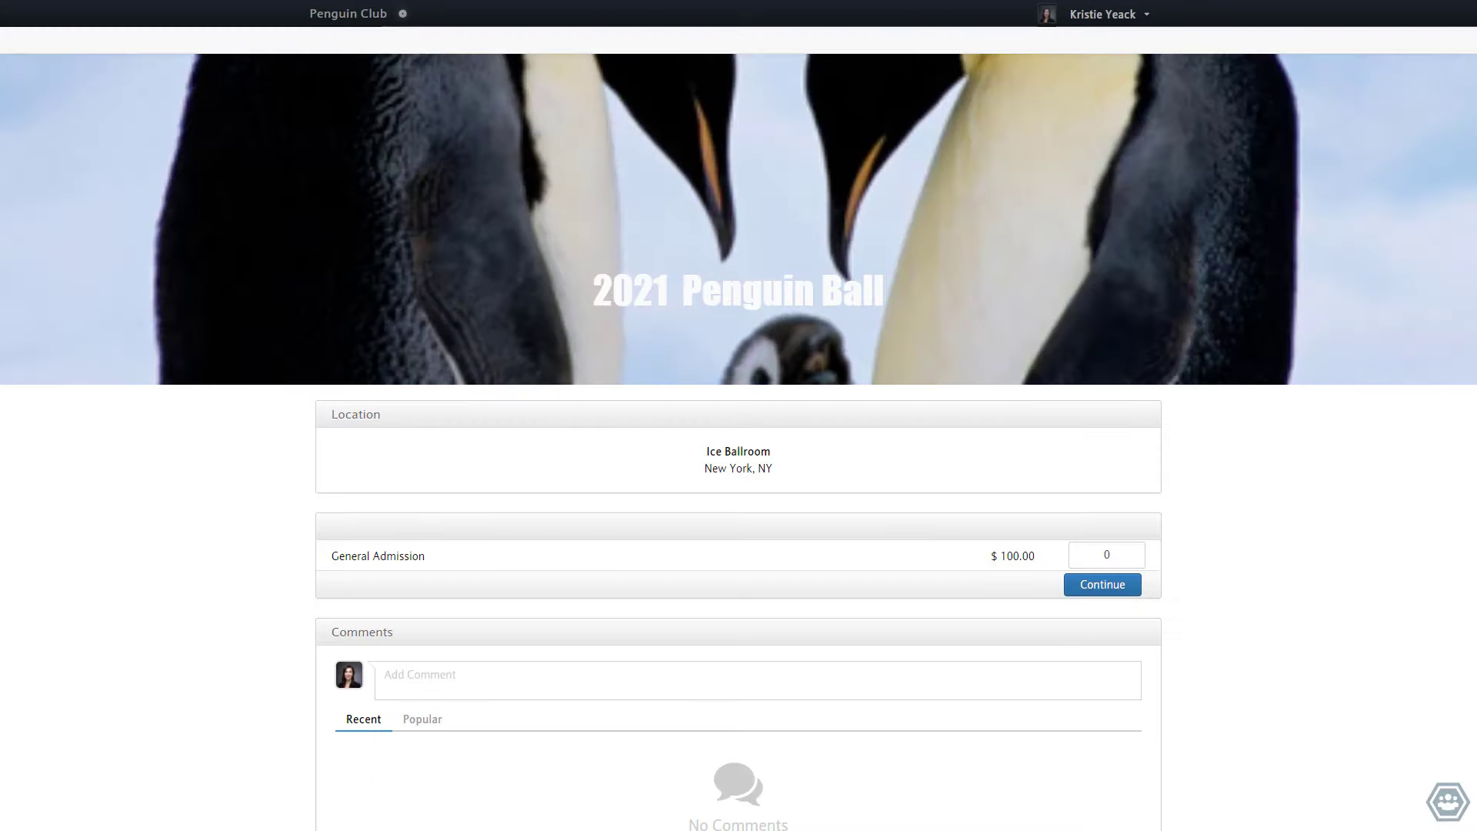